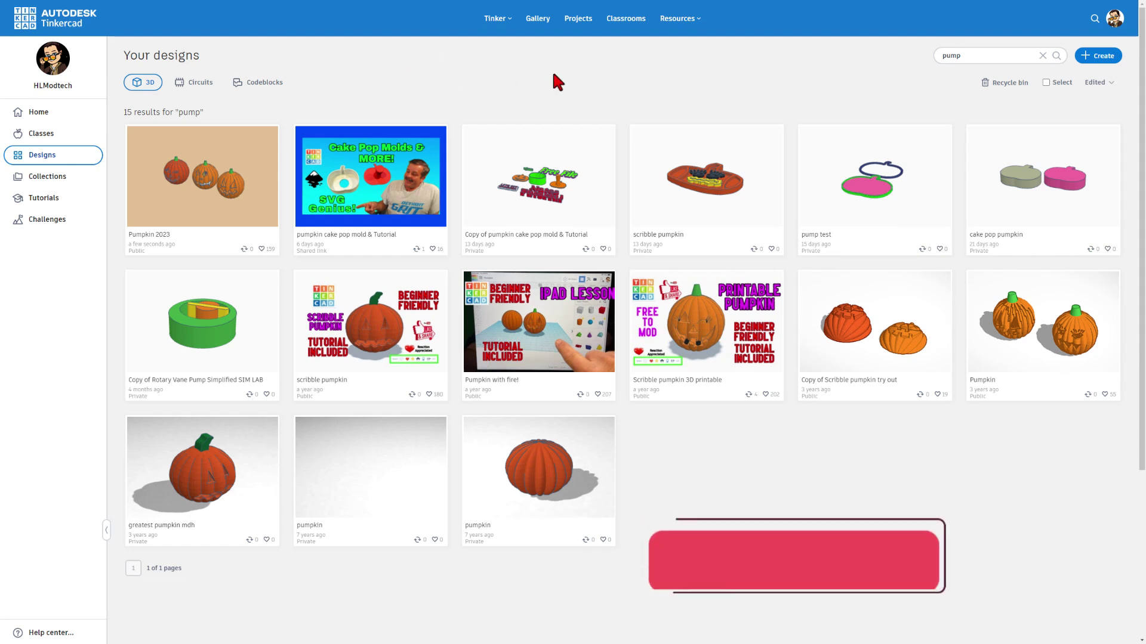
# Create a new 3D design and rename it "pumpkin 2024".
pyautogui.click(1092, 60)
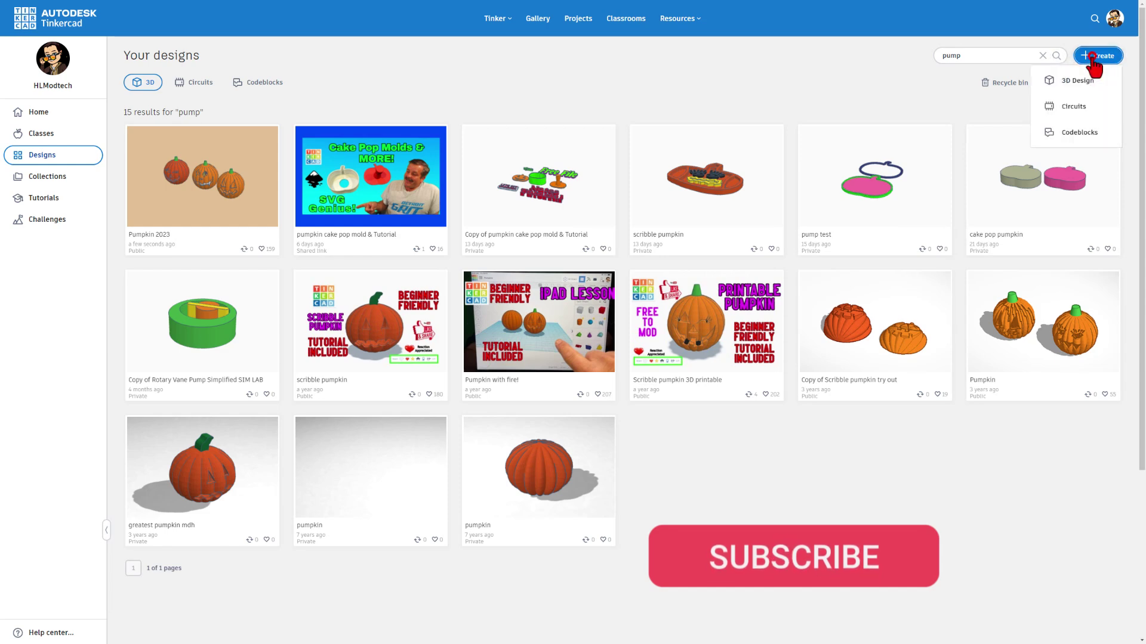
pyautogui.click(1087, 85)
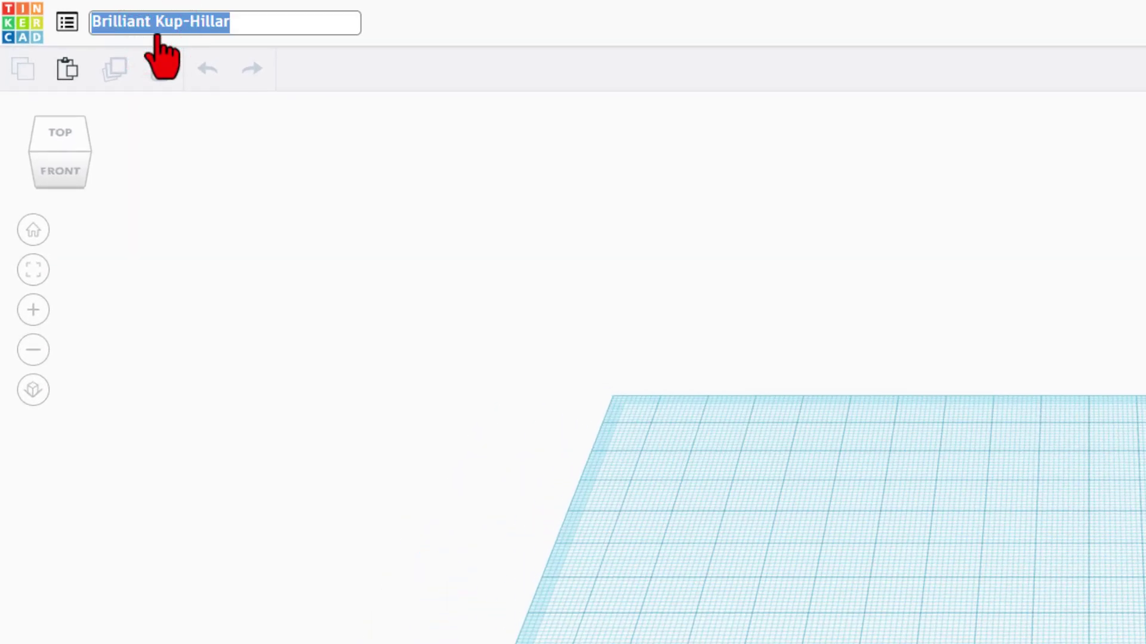
pyautogui.write('pumpkin')
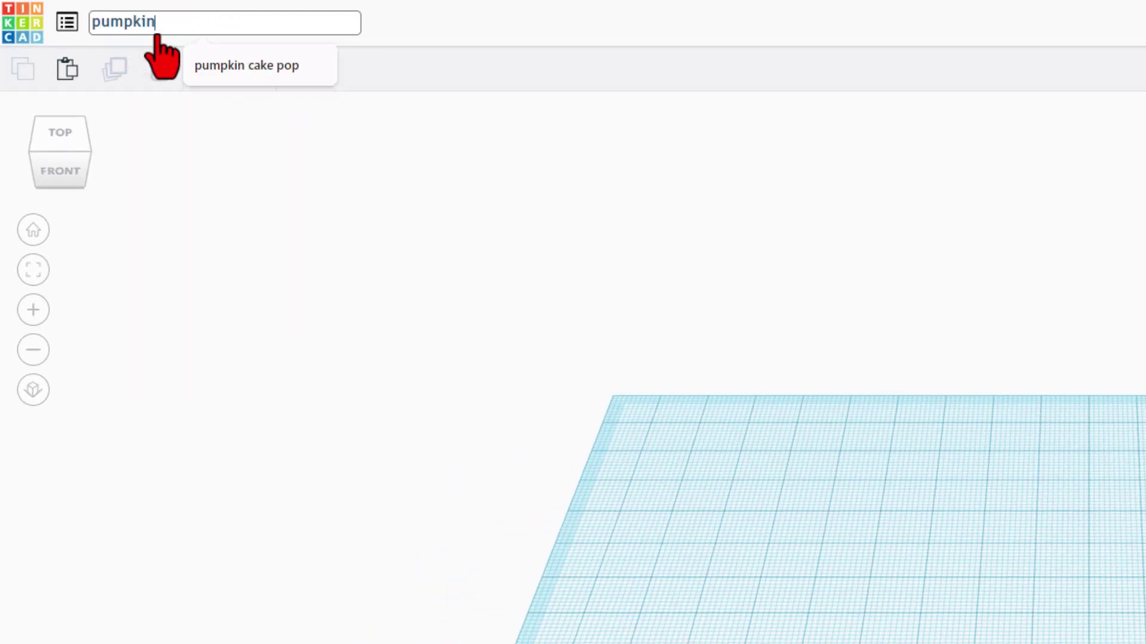
pyautogui.write(' 2024')
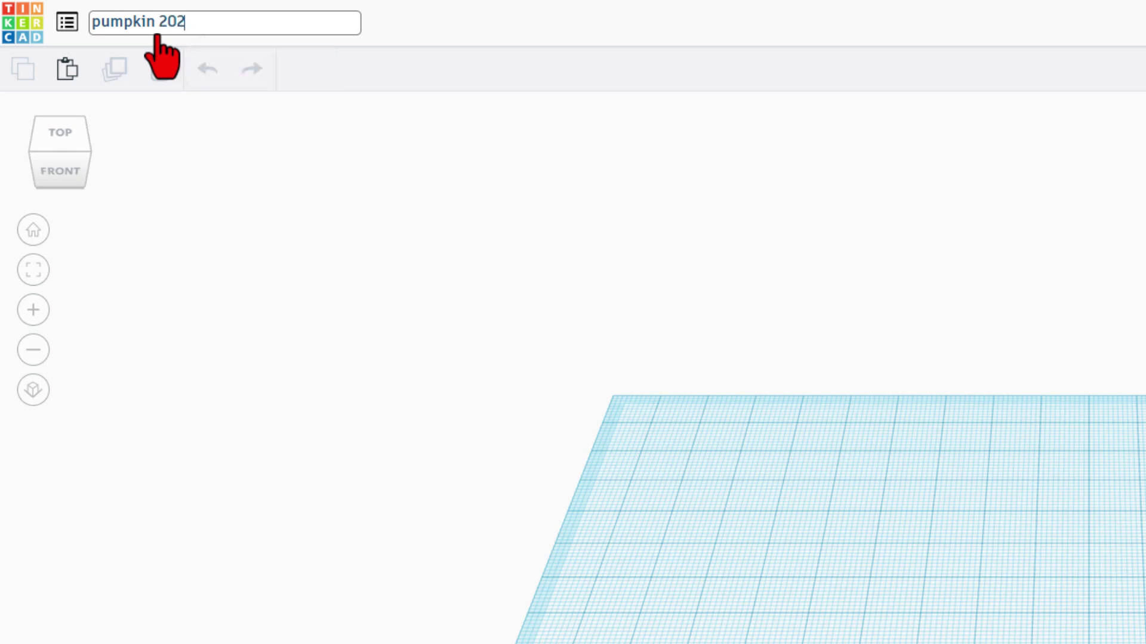
pyautogui.click(261, 355)
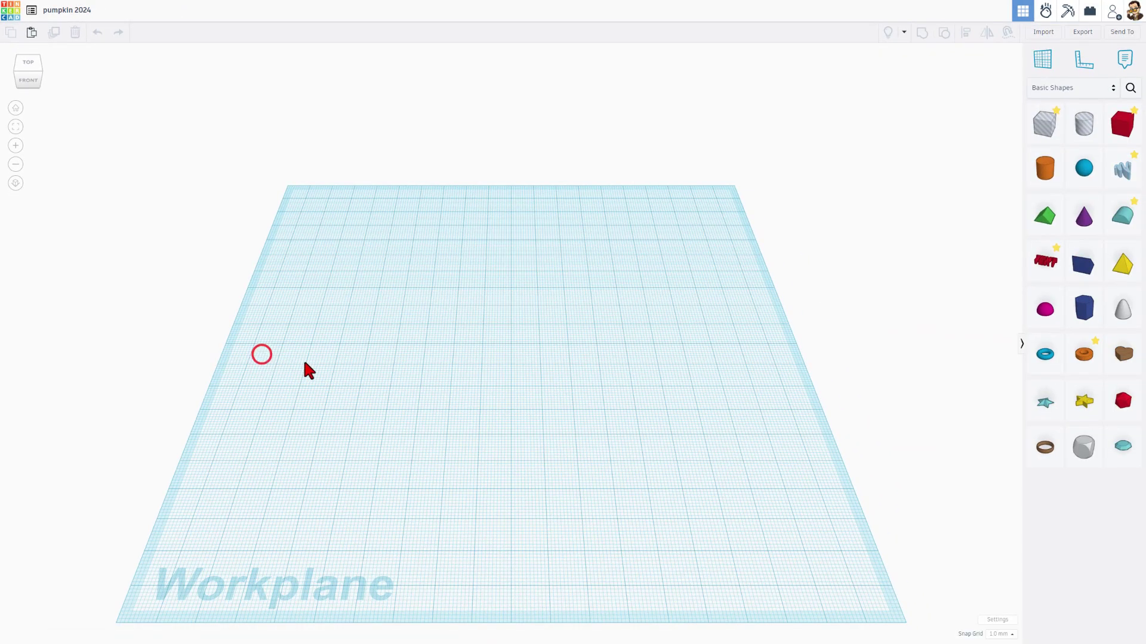
# Place a solid sphere from the basic shapes near the middle of the workplane.
pyautogui.moveTo(475, 403); pyautogui.dragTo(483, 378, button='right')
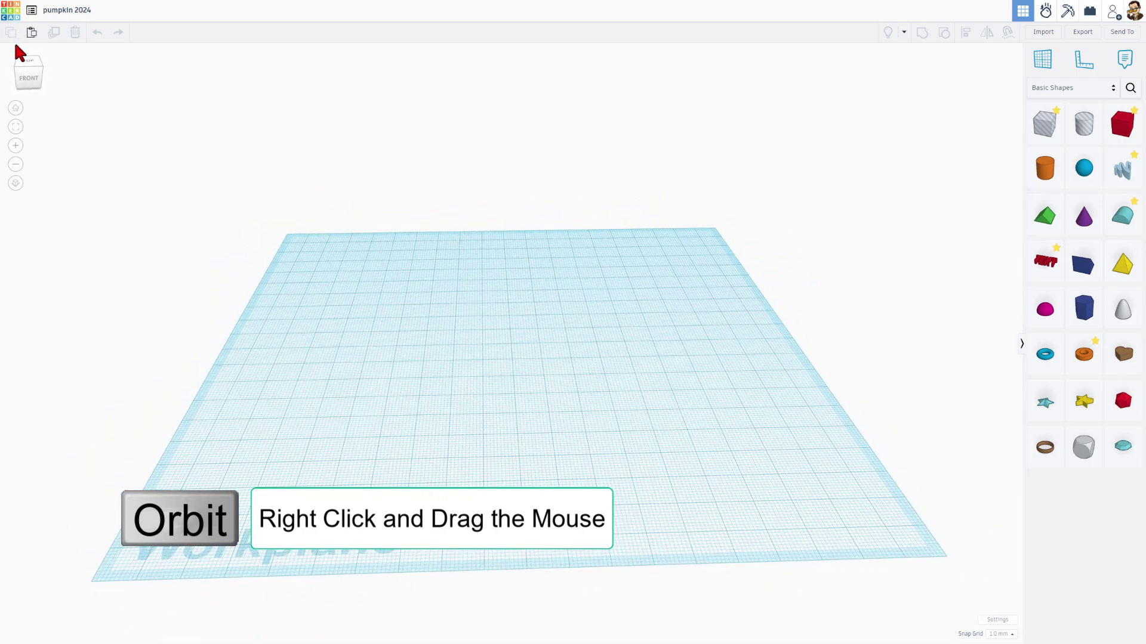
pyautogui.click(30, 72)
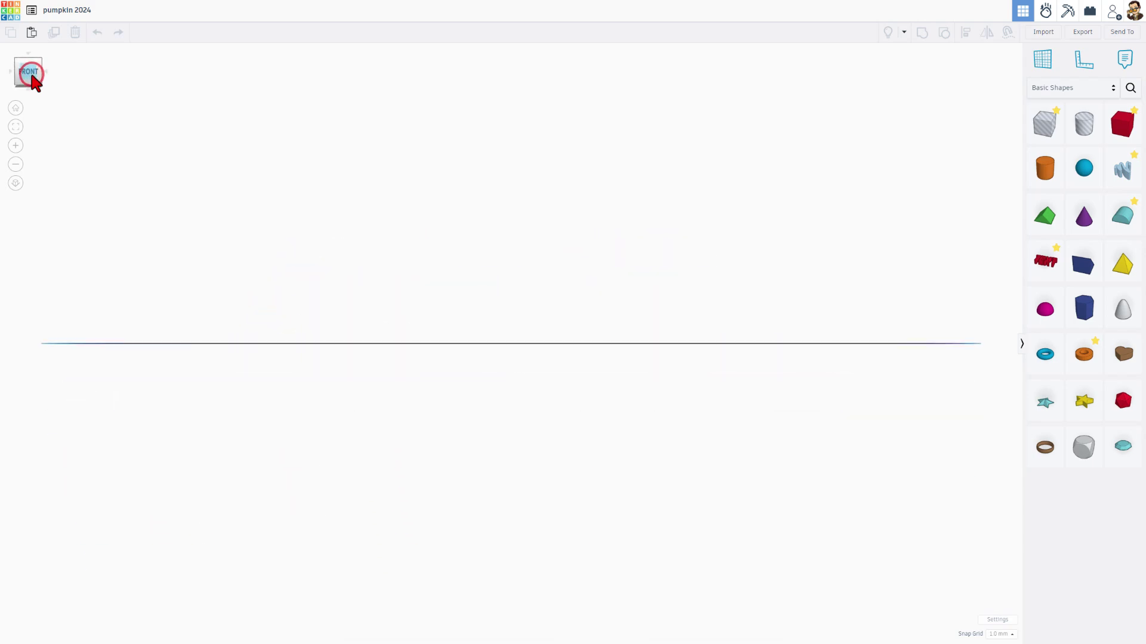
pyautogui.click(40, 60)
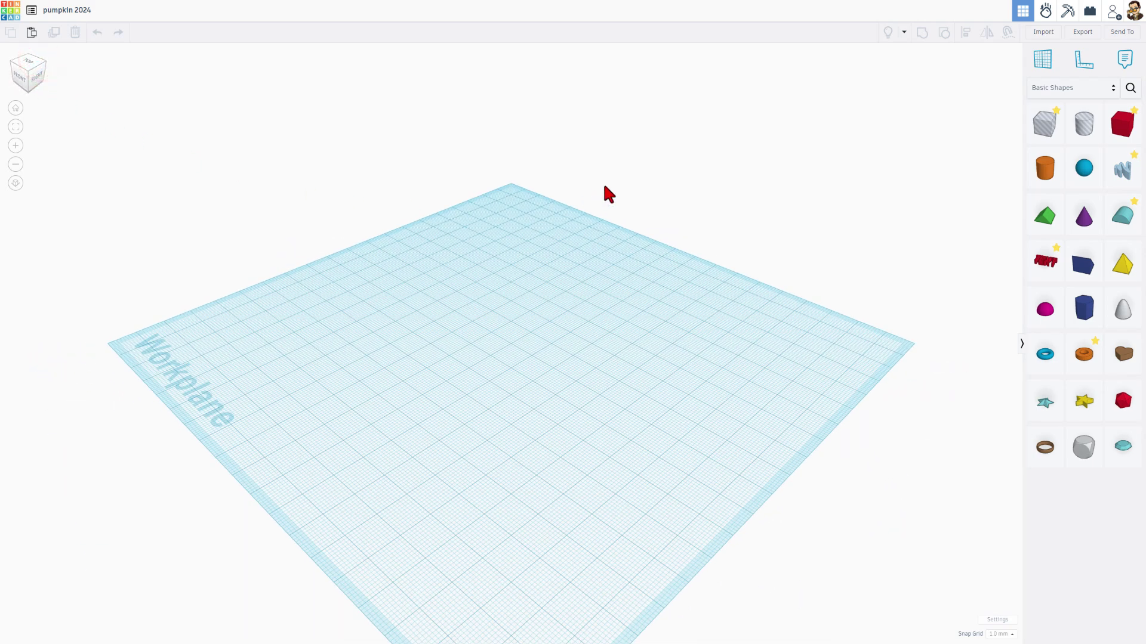
pyautogui.moveTo(1083, 168); pyautogui.dragTo(509, 378)
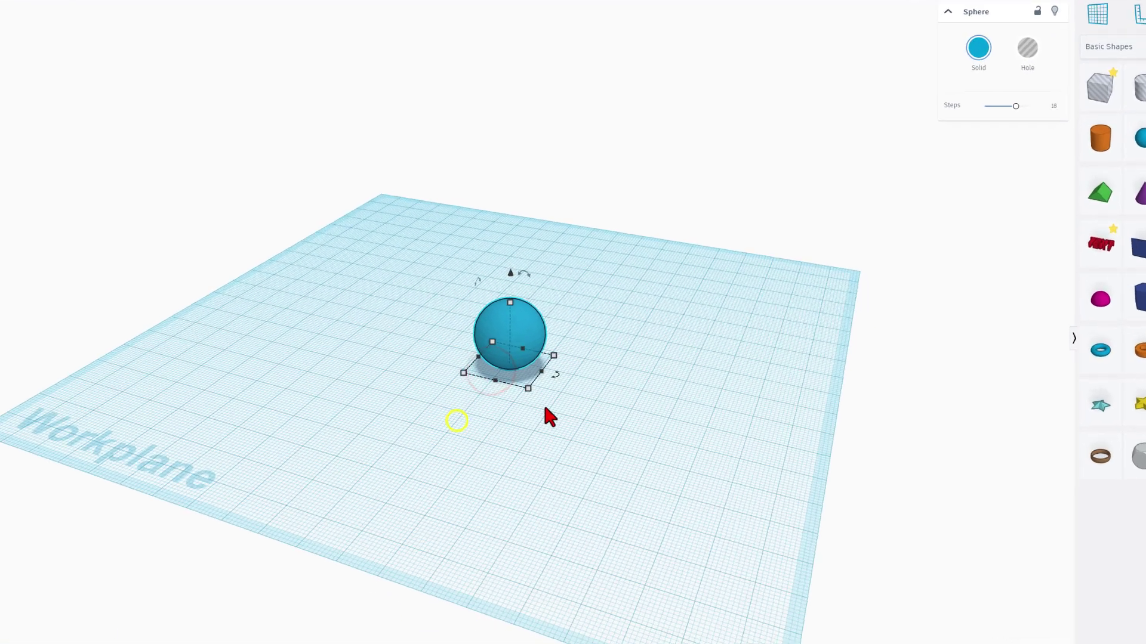
# Scale the sphere uniformly in all directions and set its height to 50 mm.
pyautogui.moveTo(534, 387)
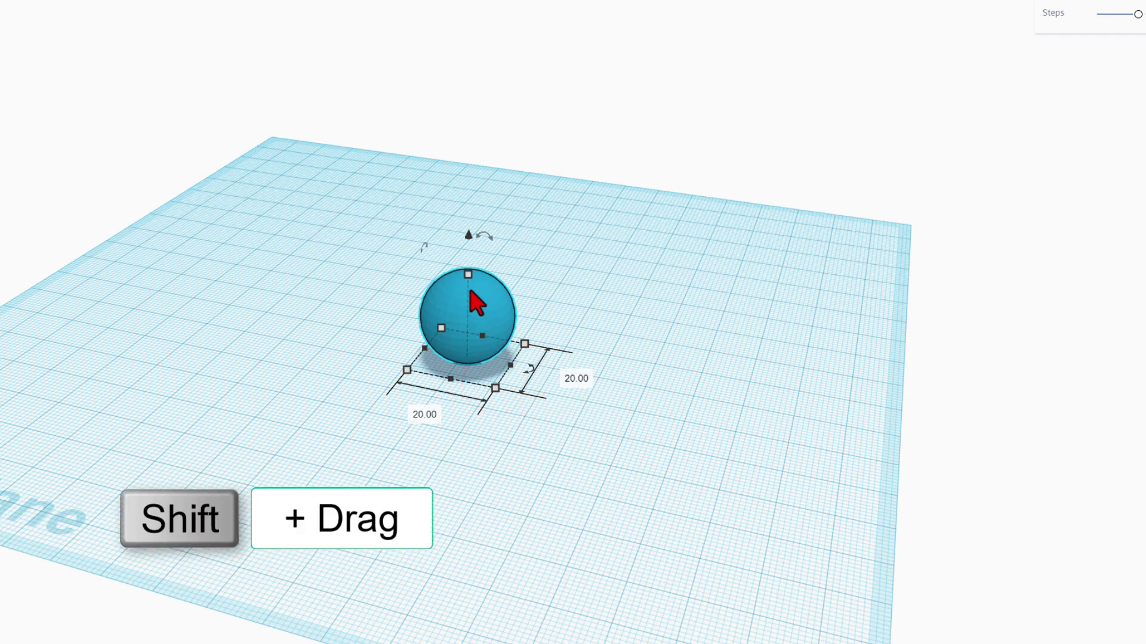
pyautogui.keyDown('shift'); pyautogui.moveTo(467, 279); pyautogui.dragTo(511, 123); pyautogui.keyUp('shift')
pyautogui.click(524, 245)
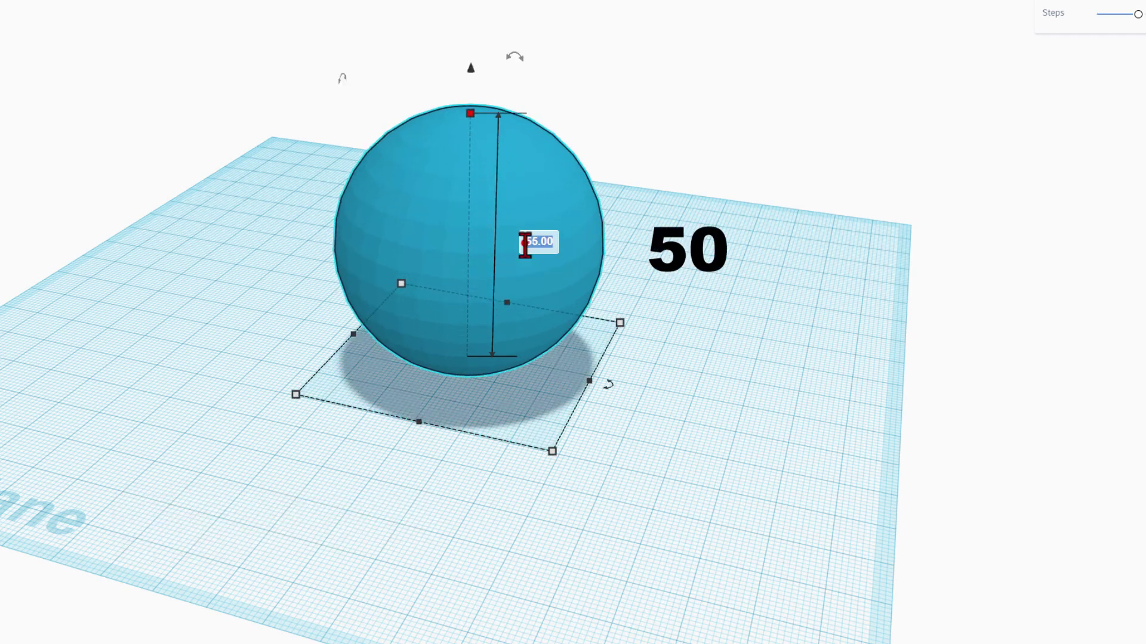
pyautogui.write('50')
pyautogui.press('Return')
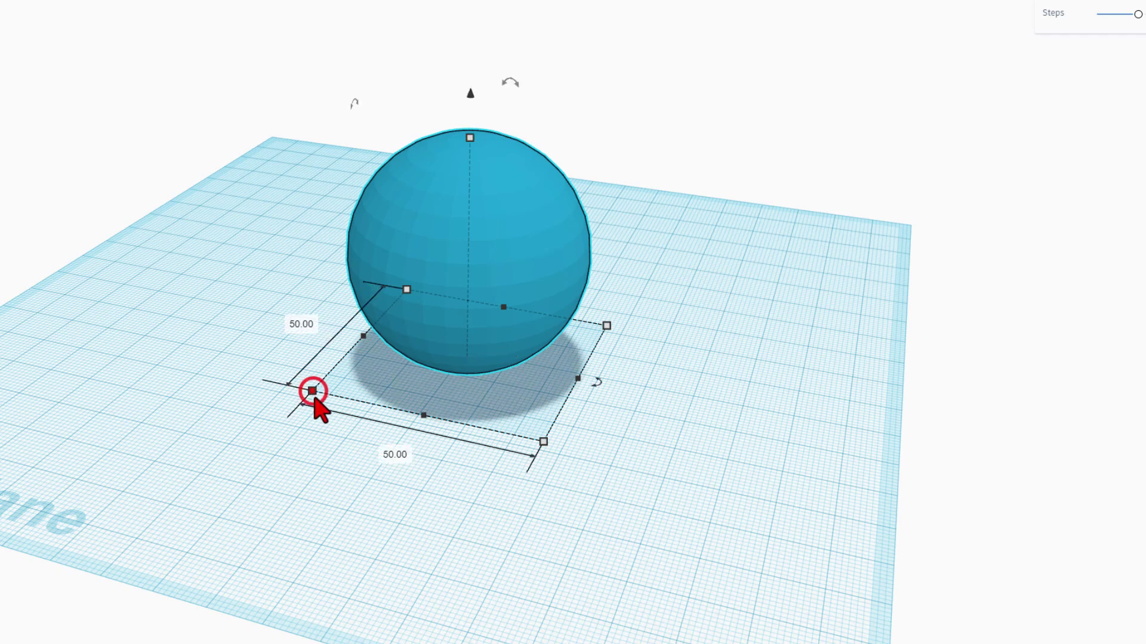
# Squash the sphere sideways, setting its width to 20 mm.
pyautogui.moveTo(377, 445); pyautogui.dragTo(544, 361, button='right')
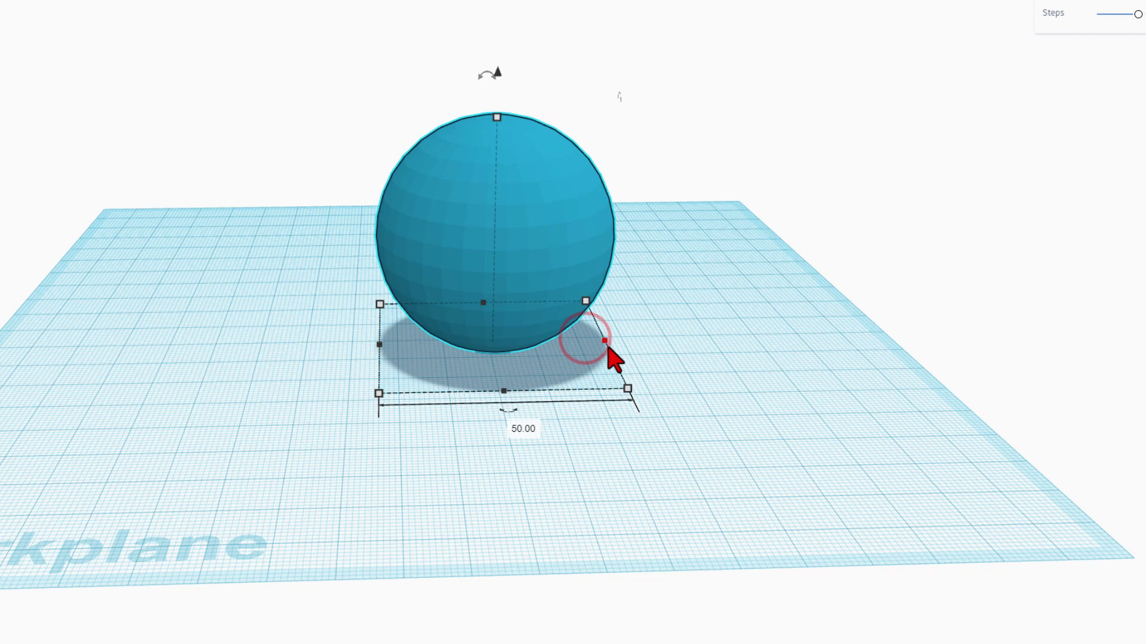
pyautogui.moveTo(606, 343); pyautogui.dragTo(533, 351)
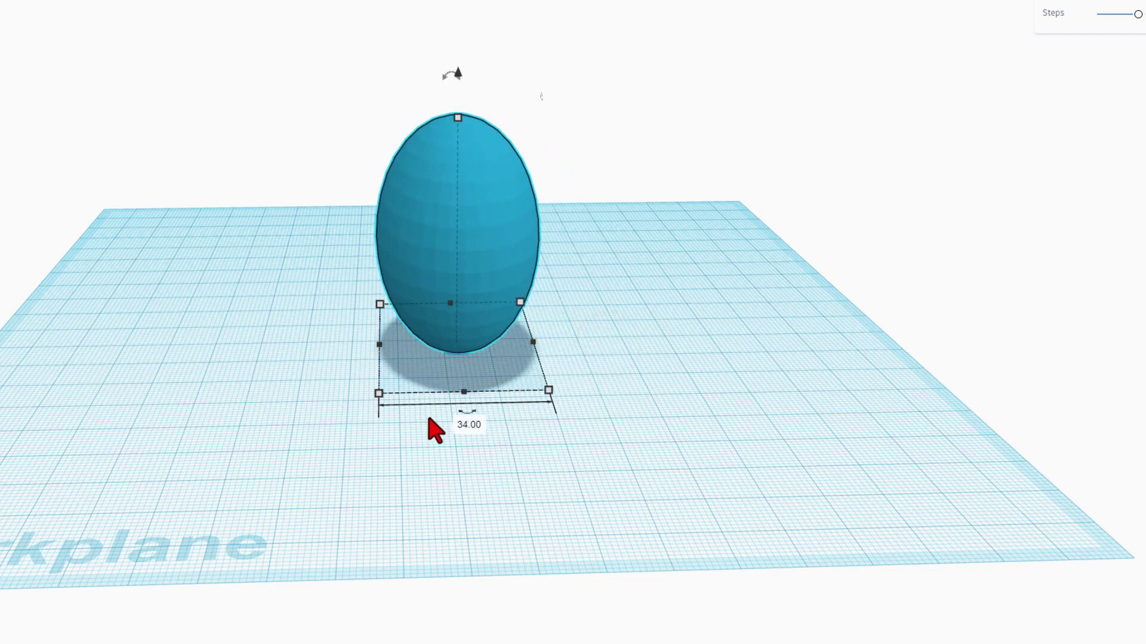
pyautogui.click(462, 426)
pyautogui.write('20')
pyautogui.press('Return')
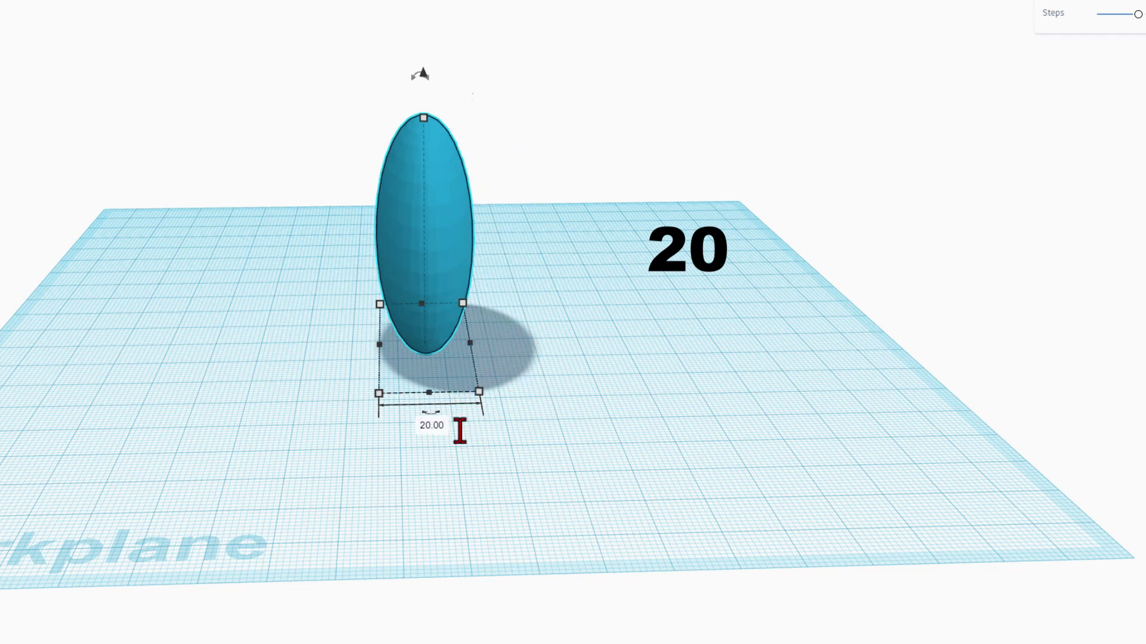
# Change the flattened sphere's solid color to the preset orange.
pyautogui.click(253, 428)
pyautogui.moveTo(253, 427); pyautogui.dragTo(357, 464, button='right')
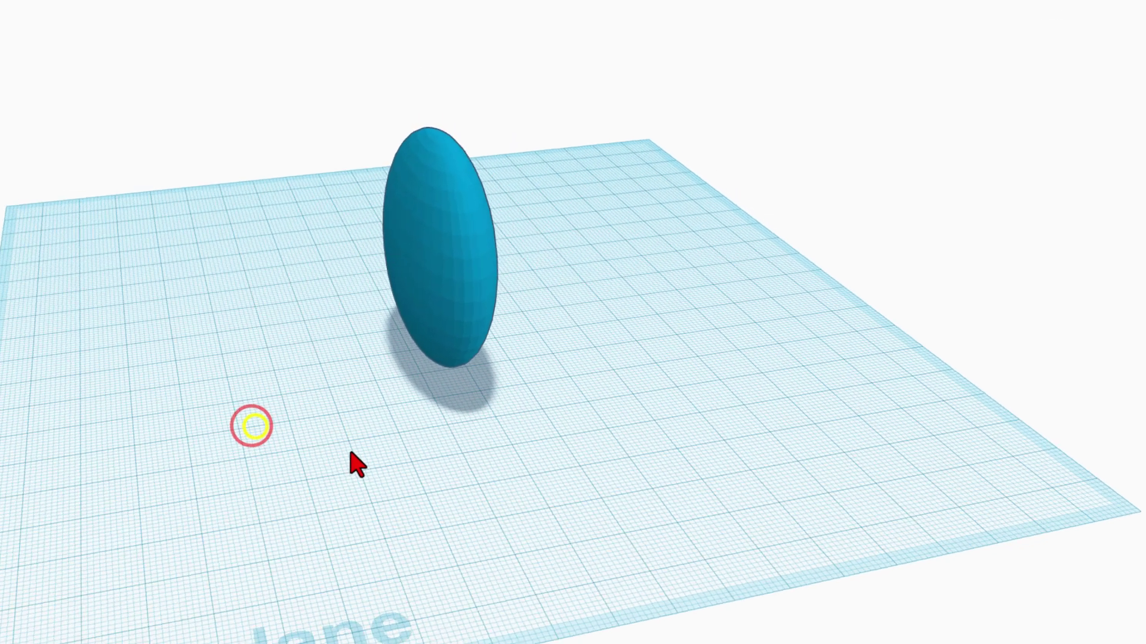
pyautogui.click(438, 273)
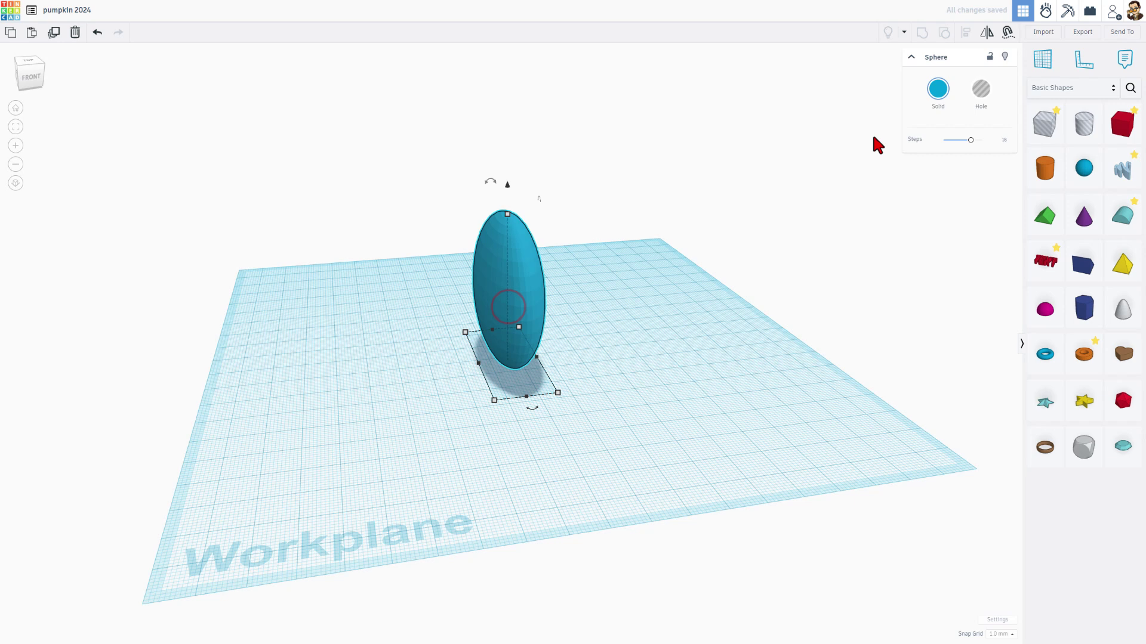
pyautogui.click(937, 90)
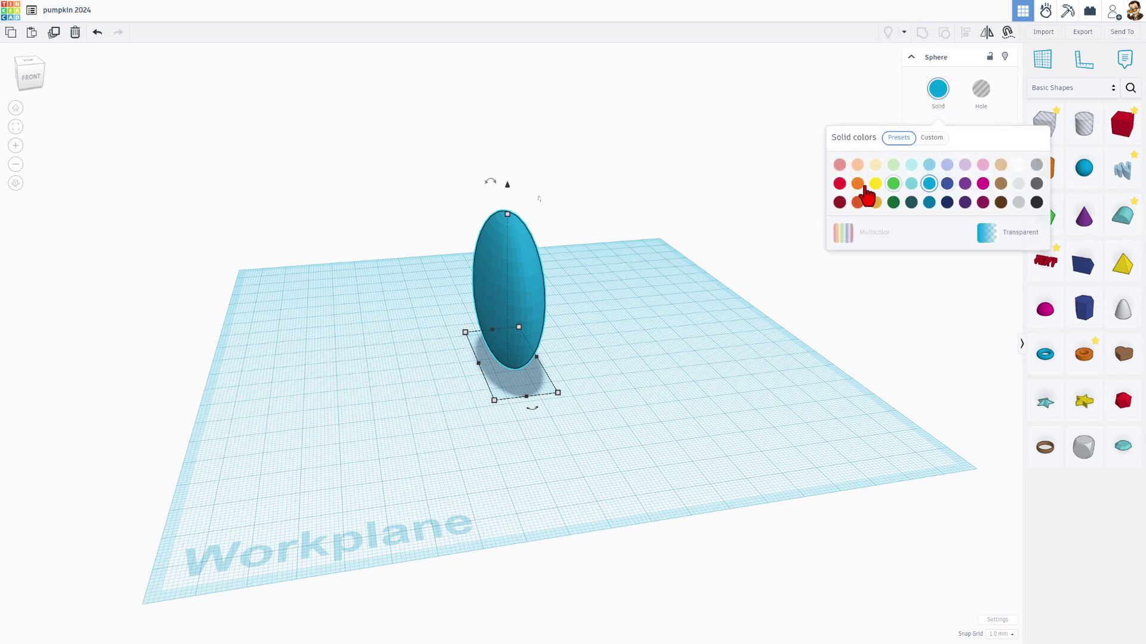
pyautogui.click(855, 185)
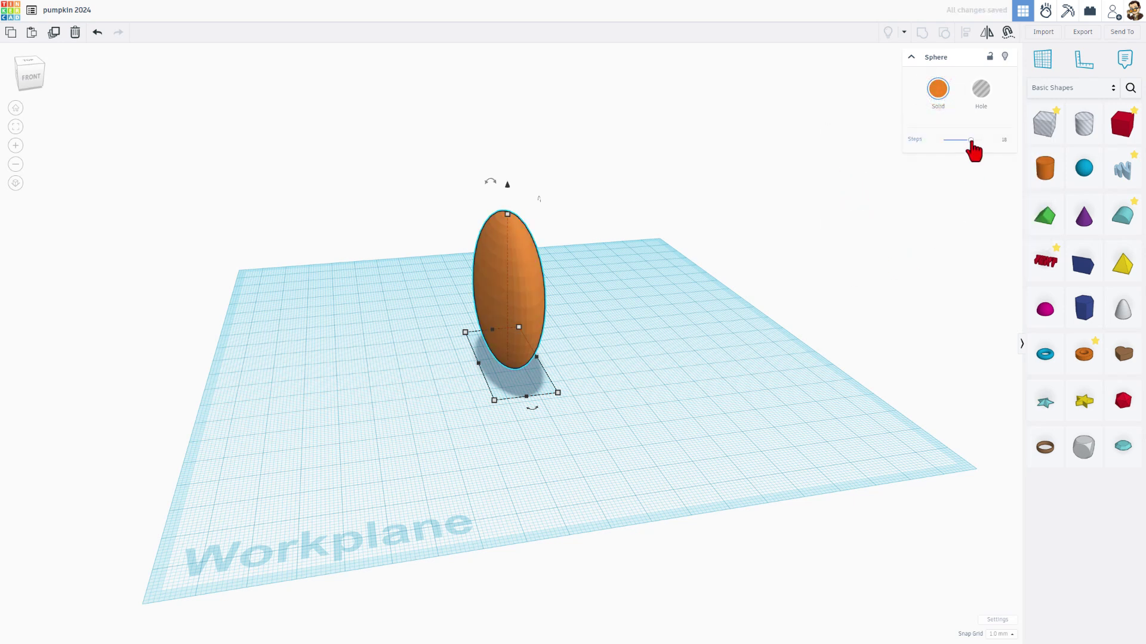
pyautogui.moveTo(970, 142)
pyautogui.mouseDown()
pyautogui.moveTo(1003, 140)
pyautogui.moveTo(976, 142)
pyautogui.mouseUp()
pyautogui.moveTo(753, 252); pyautogui.dragTo(496, 342, button='right')
# Duplicate the orange ellipsoid in place and rotate the copy 18° about the vertical axis.
pyautogui.hotkey('ctrl', 'd')
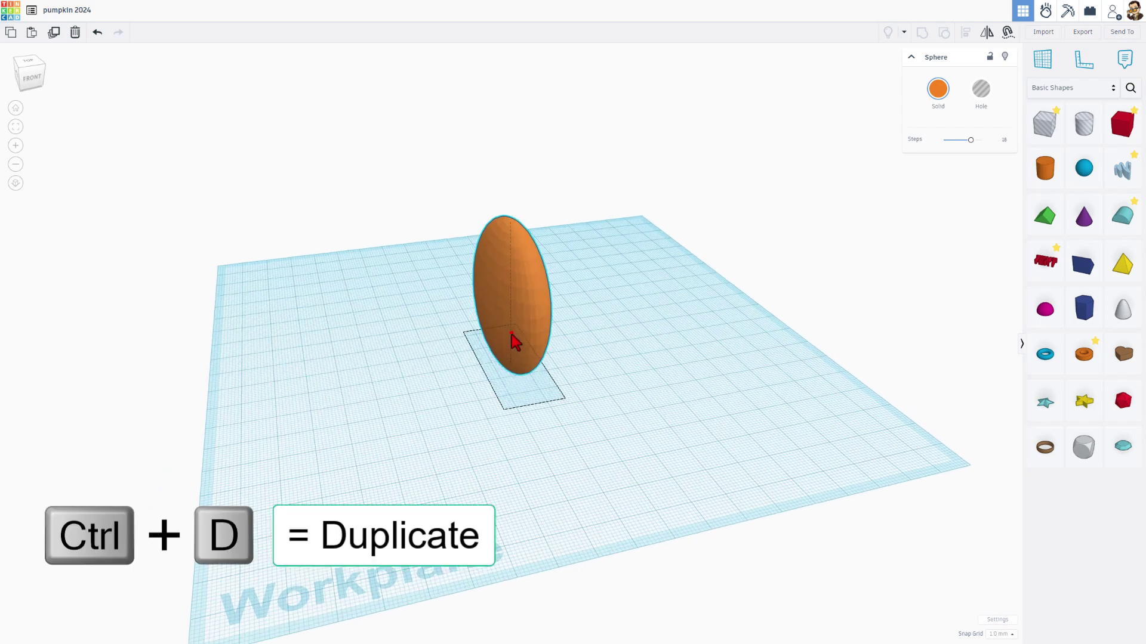
pyautogui.click(509, 332)
pyautogui.click(590, 432)
pyautogui.click(528, 317)
pyautogui.moveTo(537, 408); pyautogui.dragTo(540, 420)
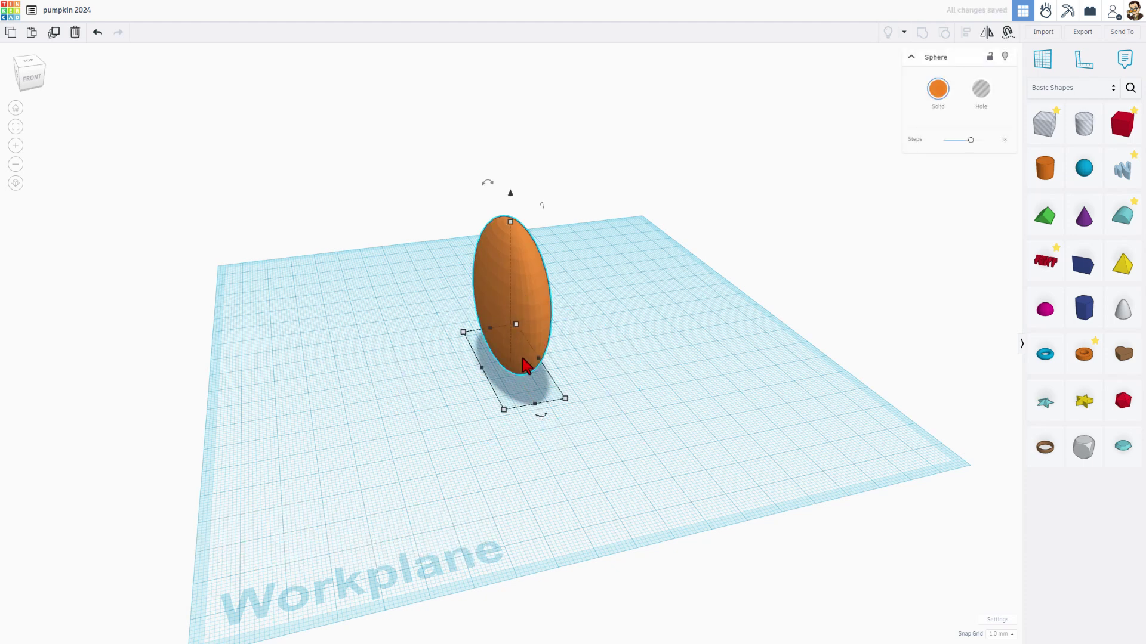
pyautogui.moveTo(539, 417); pyautogui.dragTo(566, 516)
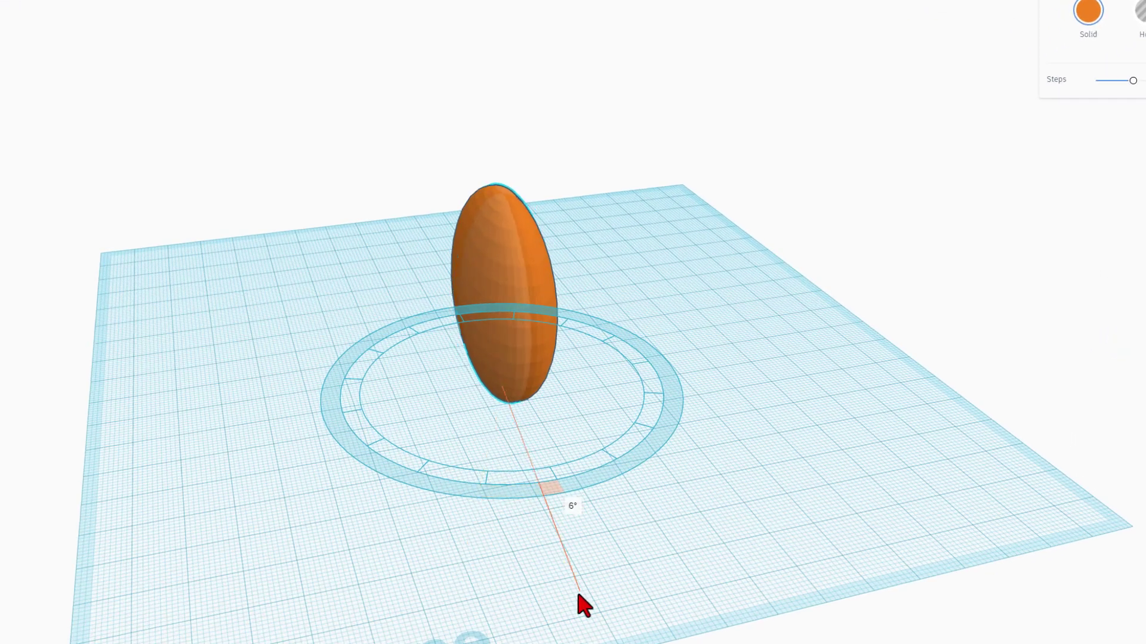
pyautogui.moveTo(578, 595); pyautogui.dragTo(435, 622)
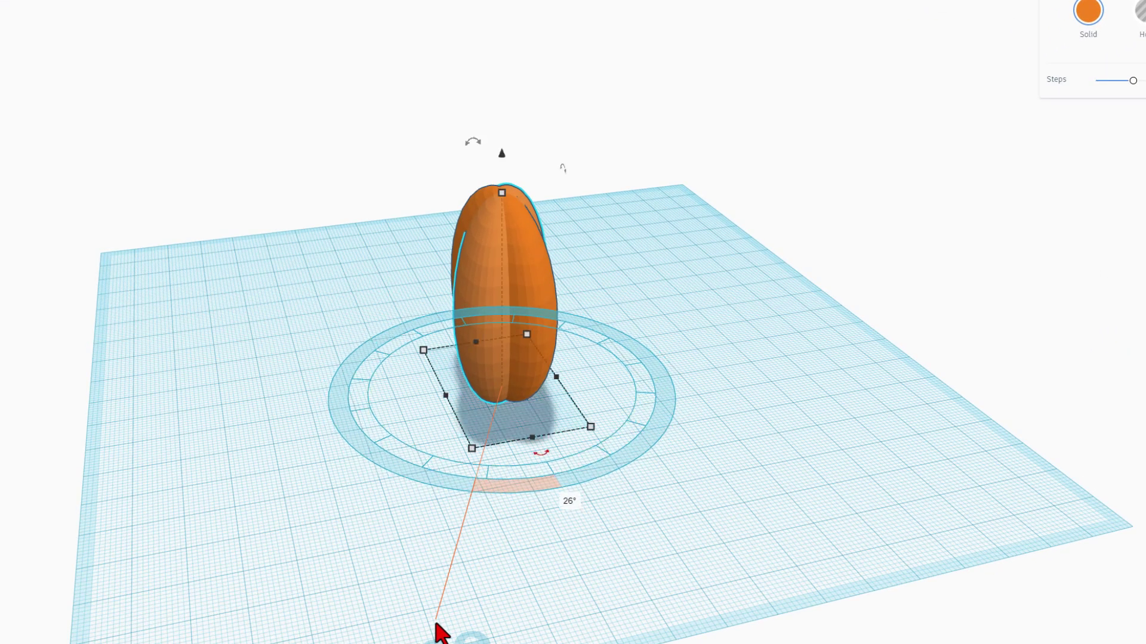
pyautogui.click(564, 502)
pyautogui.write('18')
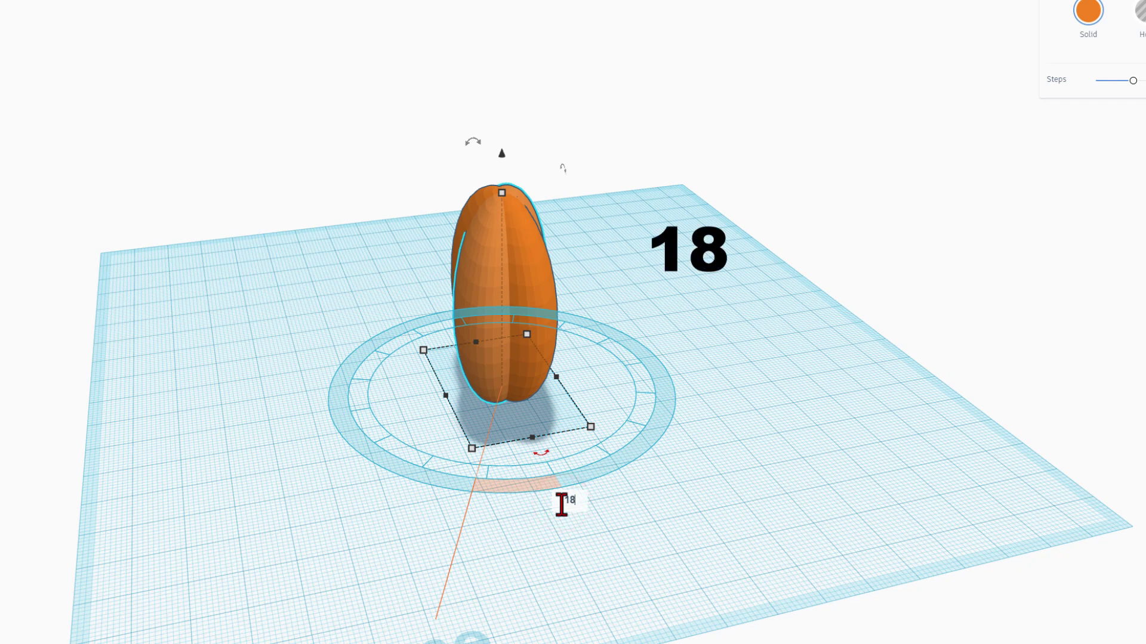
pyautogui.press('Return')
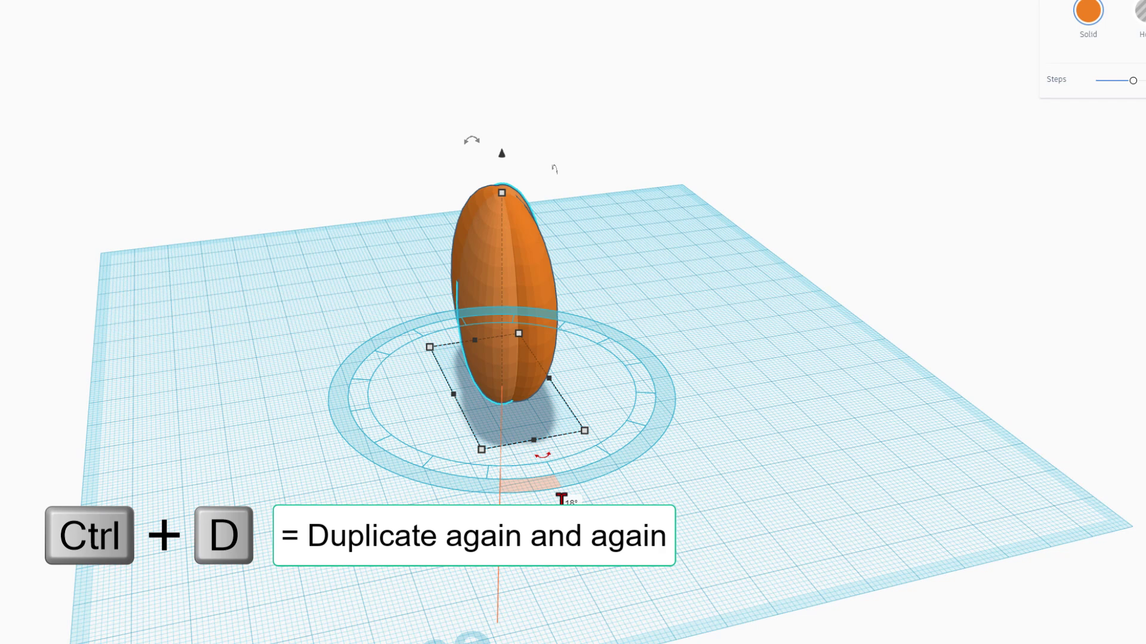
# Repeat the rotated duplication until ten ellipsoids form a complete ribbed pumpkin body.
pyautogui.hotkey('ctrl', 'd')
pyautogui.hotkey('ctrl', 'd')
pyautogui.hotkey('ctrl', 'd')
pyautogui.hotkey('ctrl', 'd')
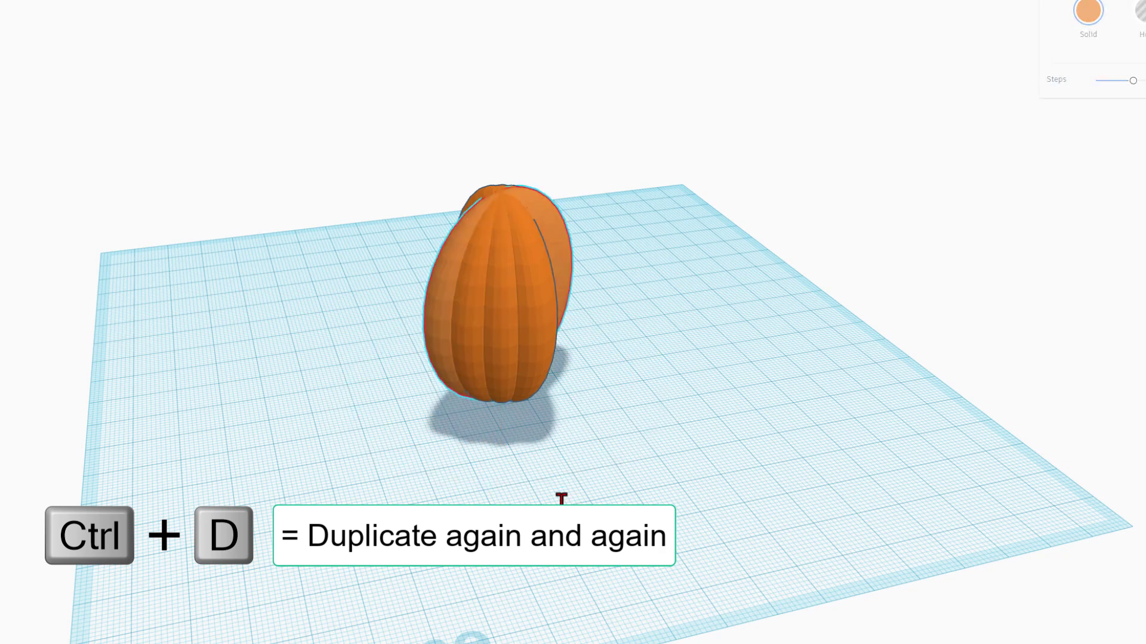
pyautogui.hotkey('ctrl', 'd')
pyautogui.hotkey('ctrl', 'd')
pyautogui.hotkey('ctrl', 'd')
pyautogui.hotkey('ctrl', 'd')
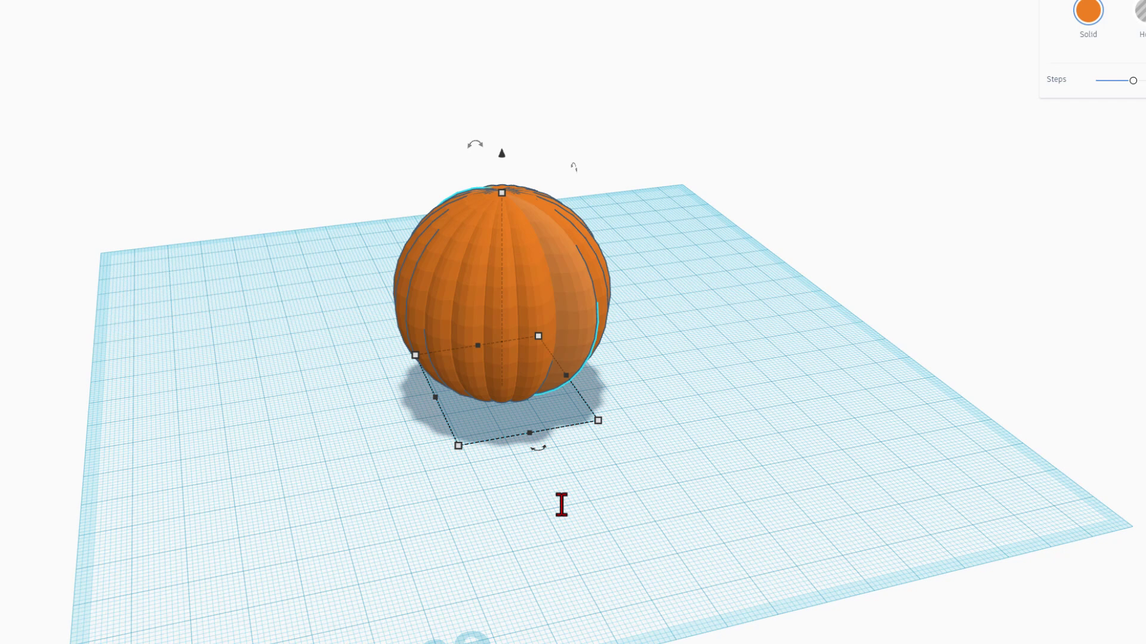
pyautogui.hotkey('ctrl', 'd')
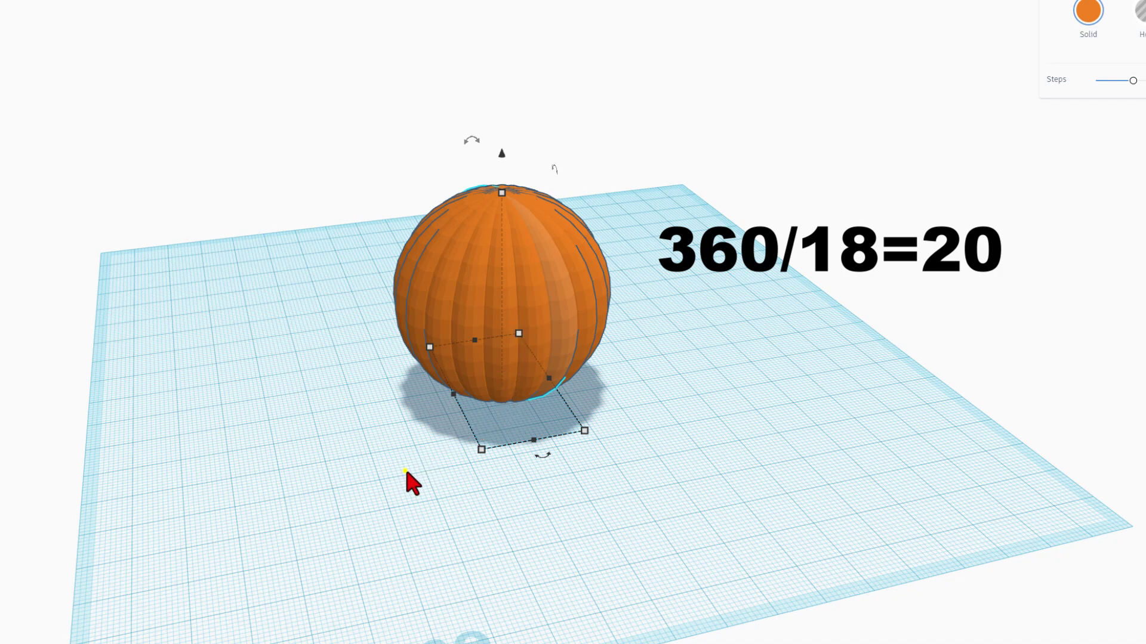
# Select all ten orange ellipsoids and group them into one pumpkin body.
pyautogui.moveTo(406, 471); pyautogui.dragTo(361, 235, button='right')
pyautogui.click(373, 440)
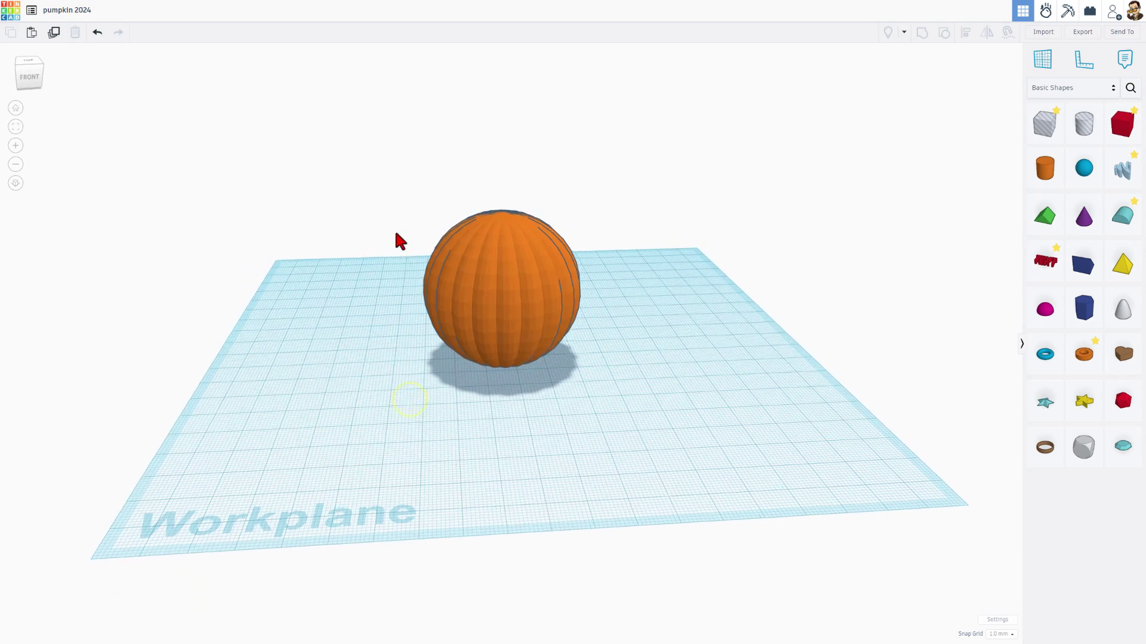
pyautogui.moveTo(396, 182); pyautogui.dragTo(603, 398)
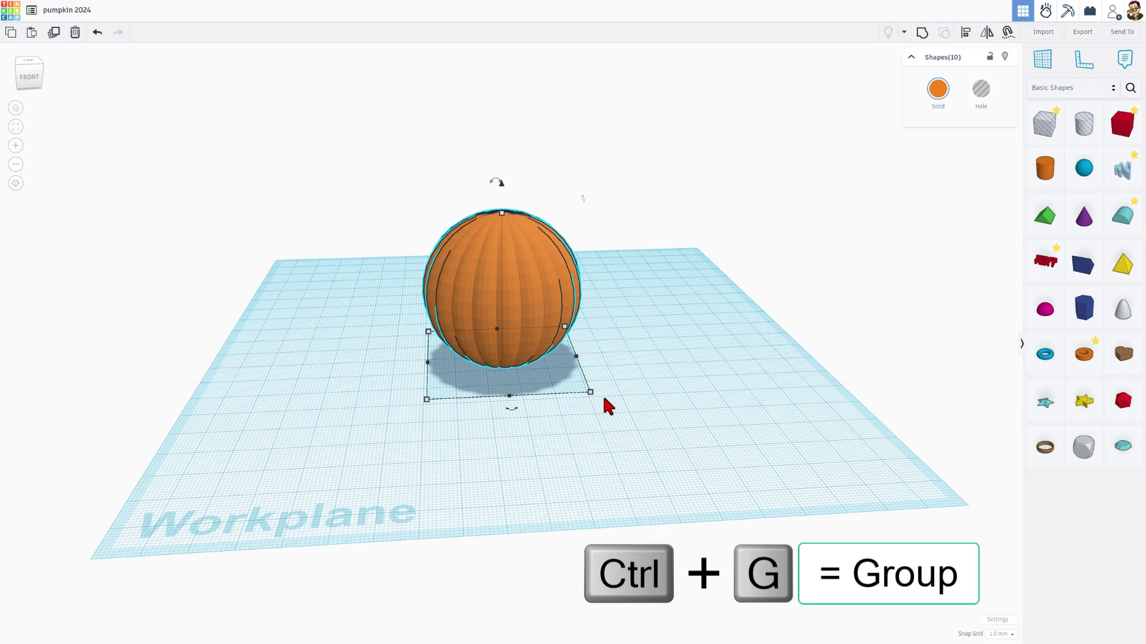
pyautogui.hotkey('ctrl', 'g')
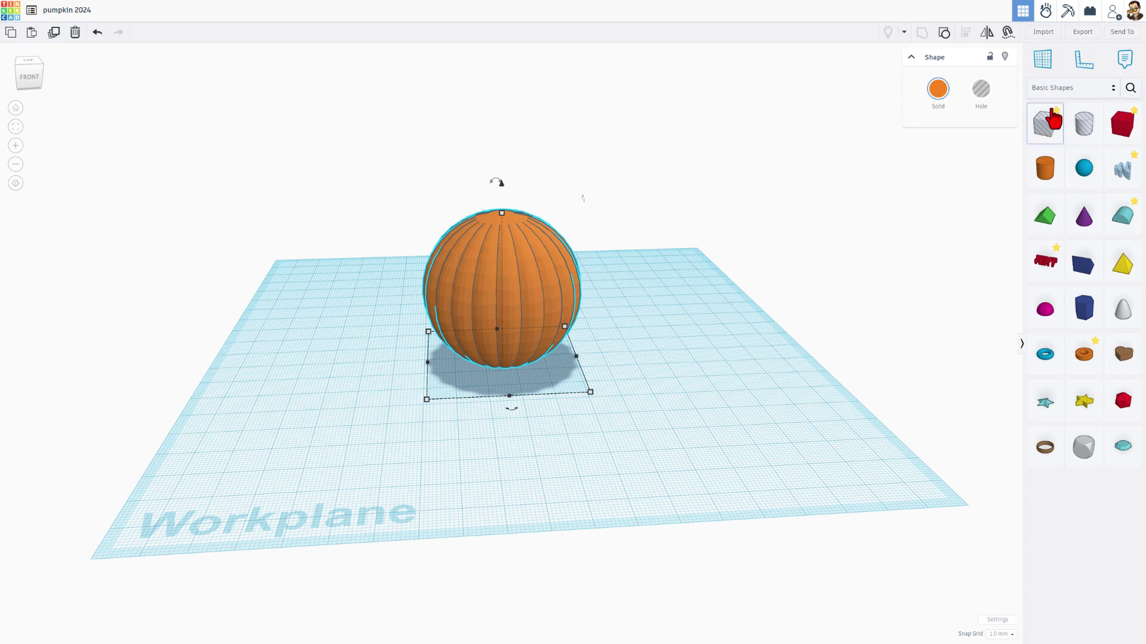
# Save the grouped orange body to Your Creations as a custom shape named pumpkin.
pyautogui.click(1053, 90)
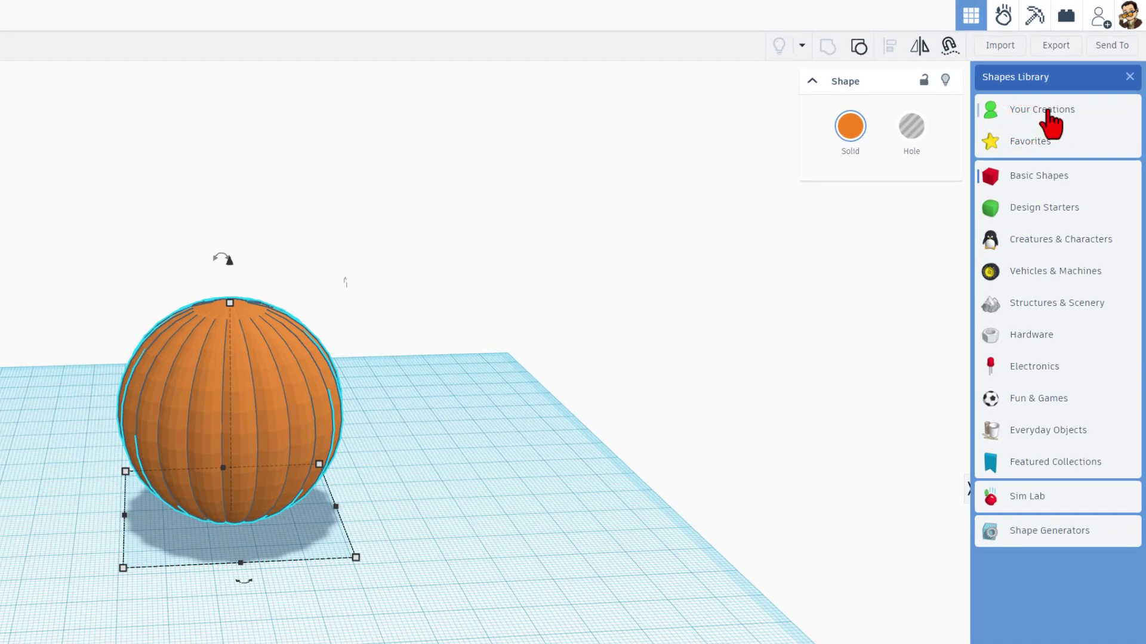
pyautogui.click(1048, 109)
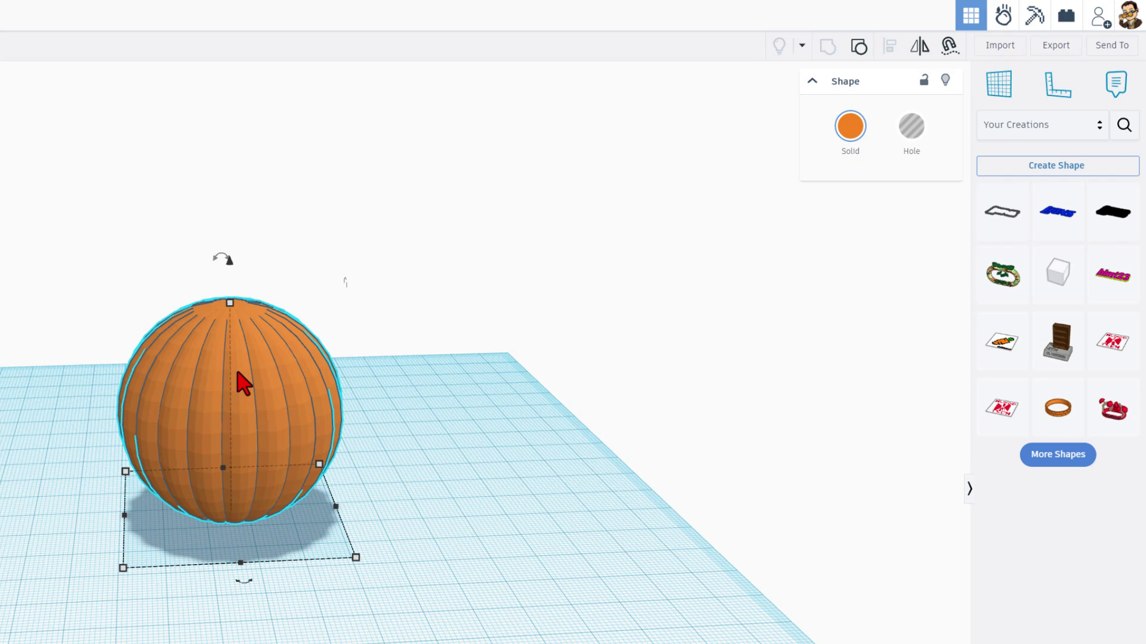
pyautogui.click(1015, 168)
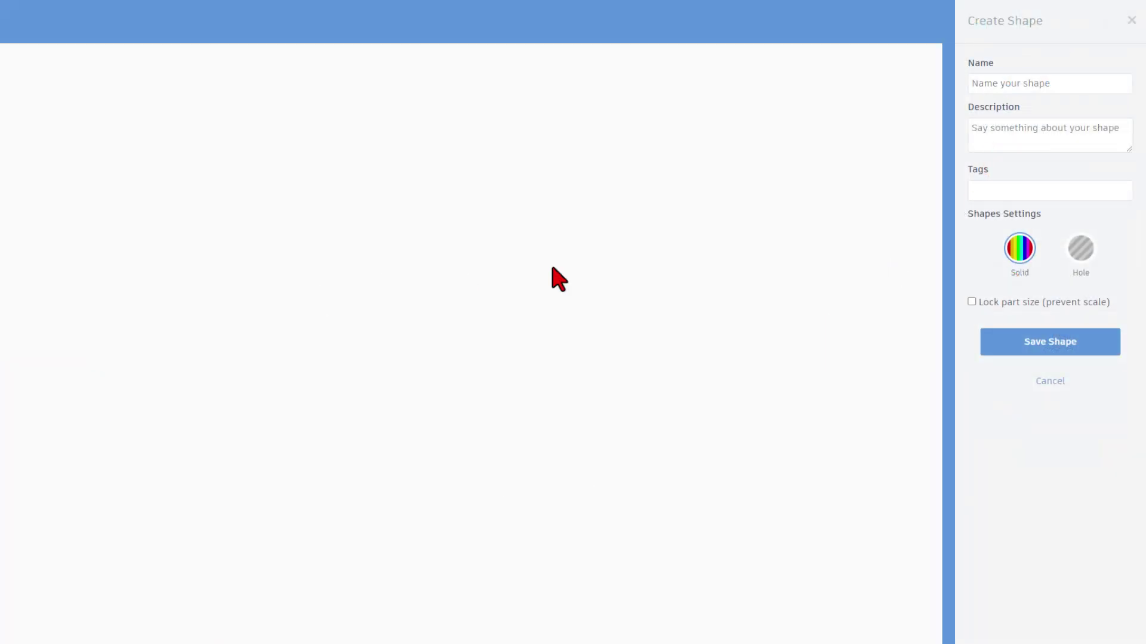
pyautogui.click(999, 83)
pyautogui.write('pum')
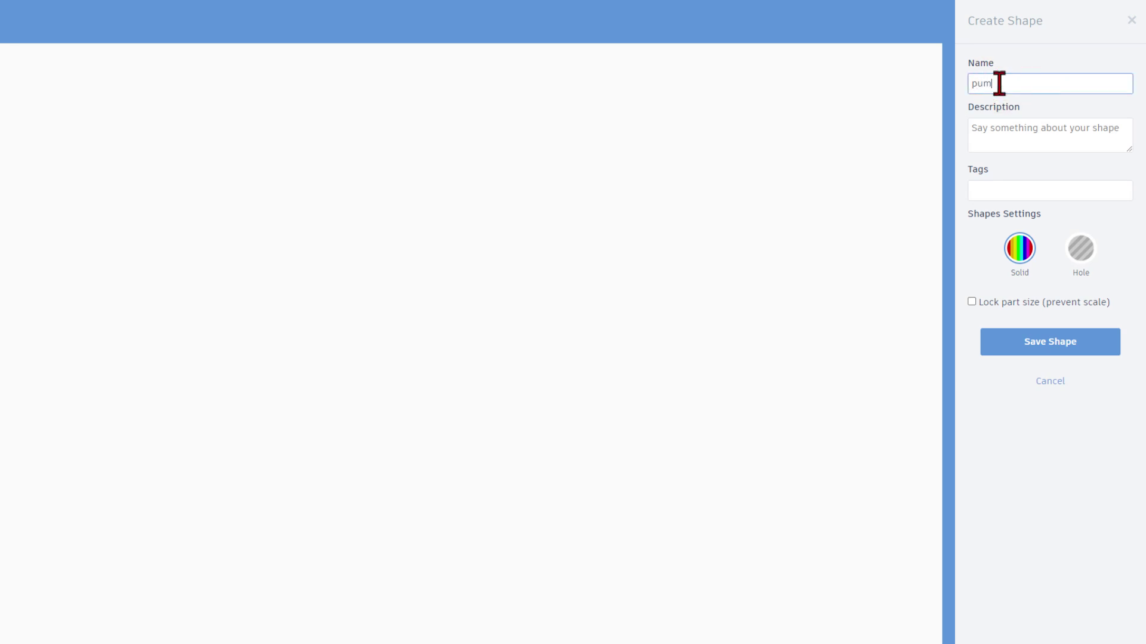
pyautogui.write('pkin')
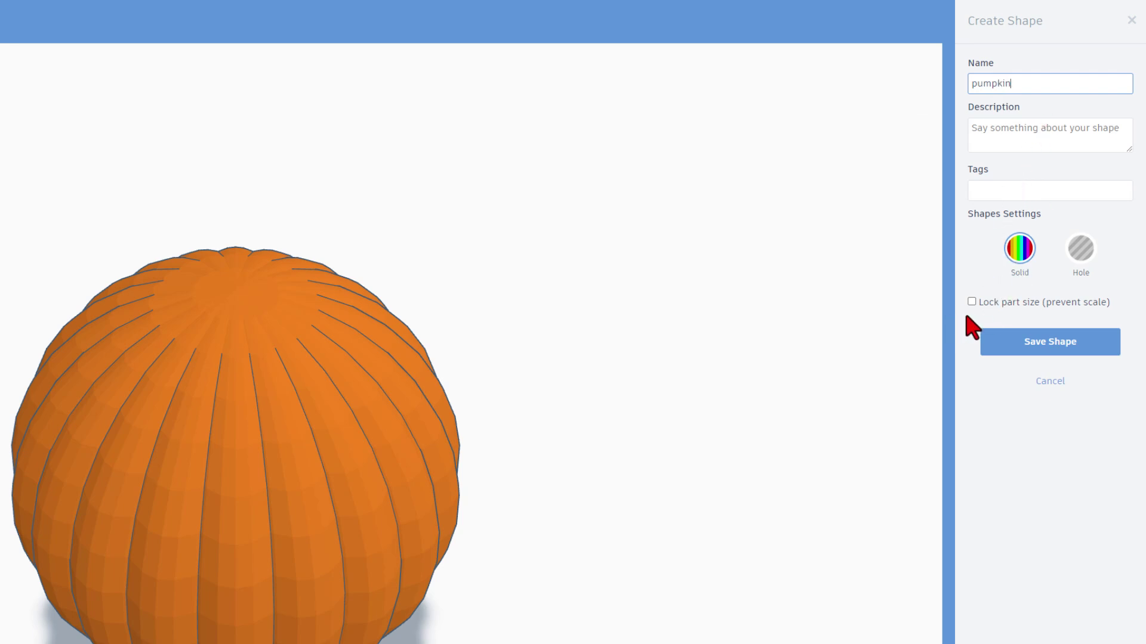
pyautogui.moveTo(376, 435); pyautogui.dragTo(249, 376)
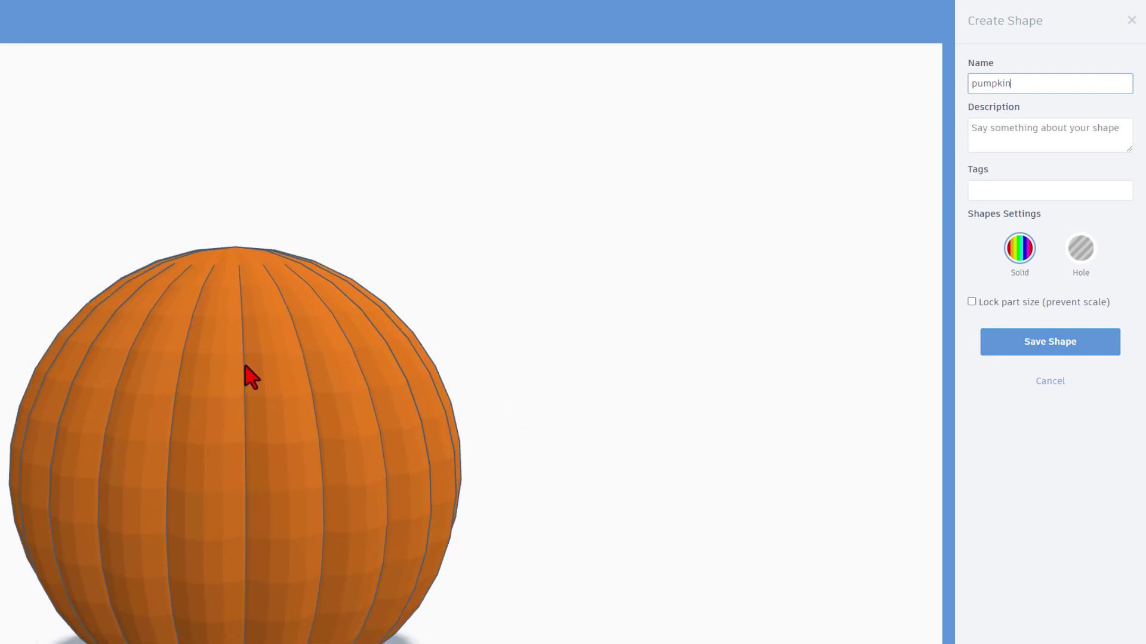
pyautogui.click(993, 351)
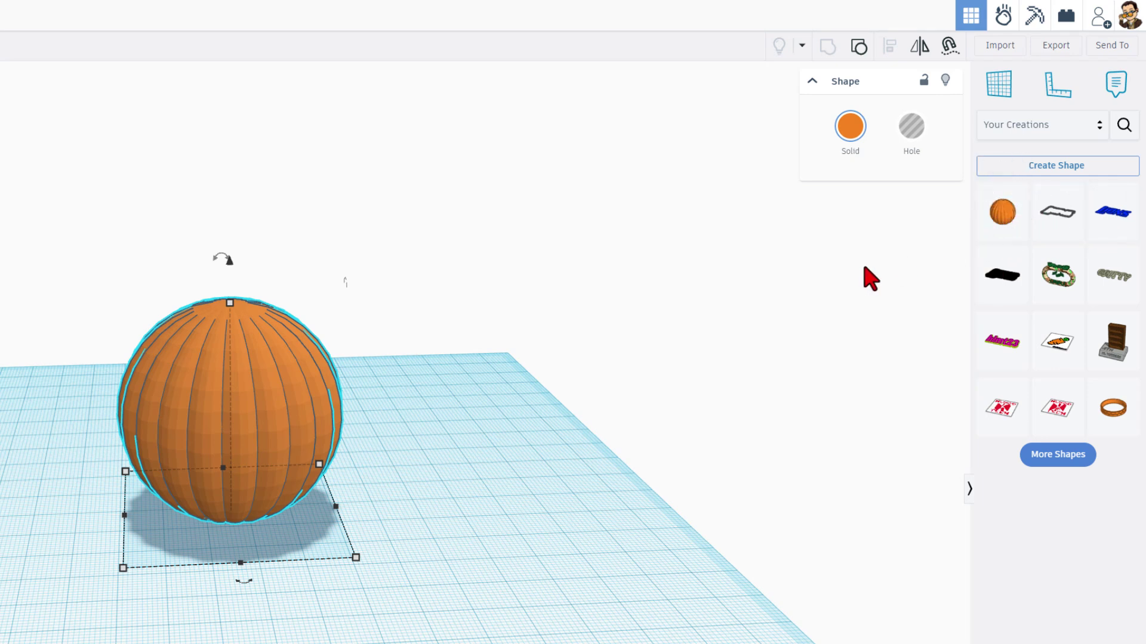
# Replace the original grouped body on the workplane with the saved pumpkin custom shape.
pyautogui.moveTo(1006, 223); pyautogui.dragTo(437, 485)
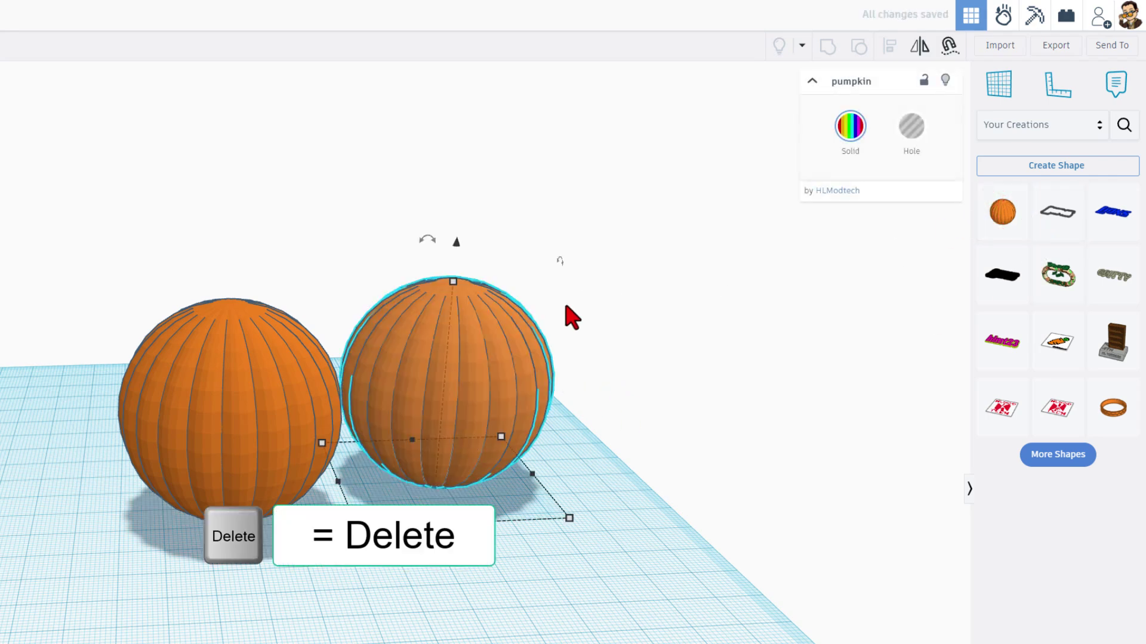
pyautogui.click(260, 405)
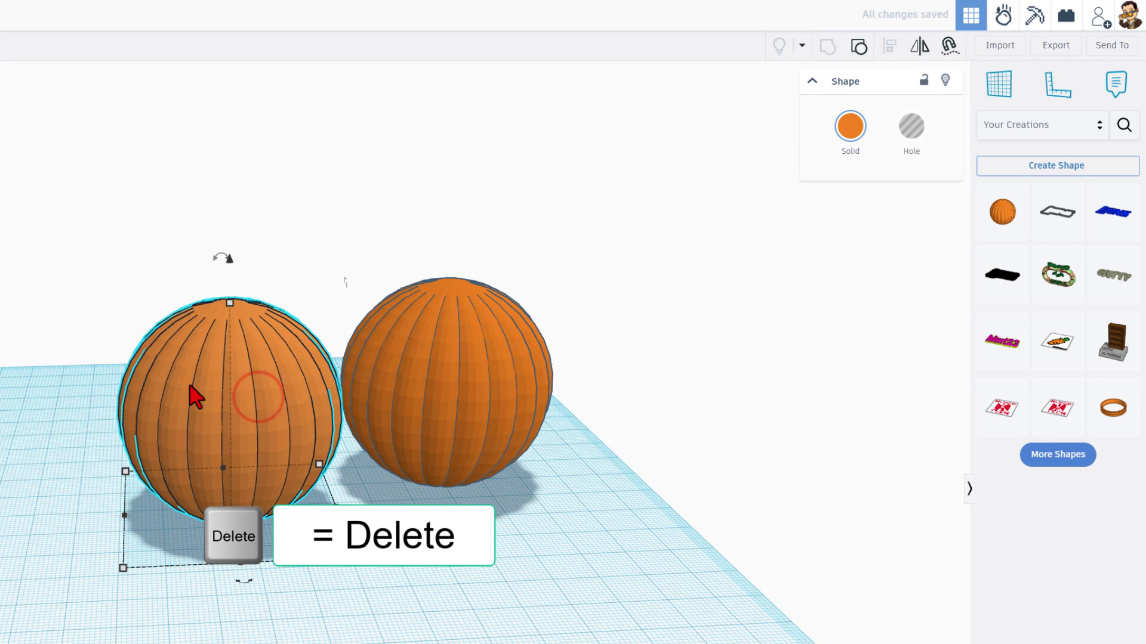
pyautogui.press('Delete')
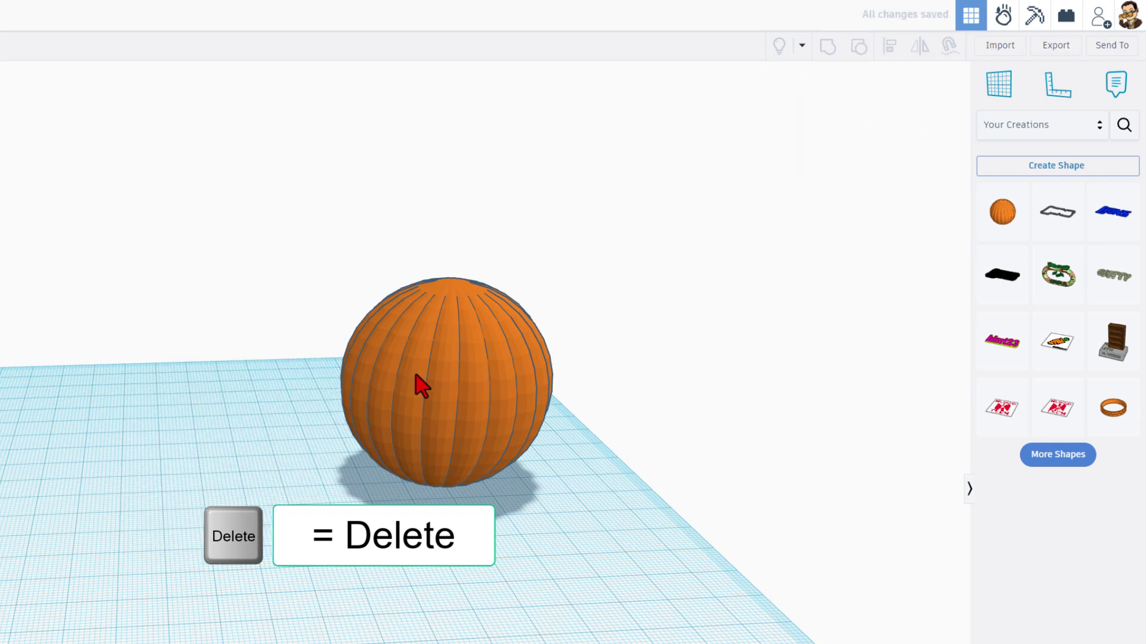
pyautogui.moveTo(426, 375); pyautogui.dragTo(239, 430)
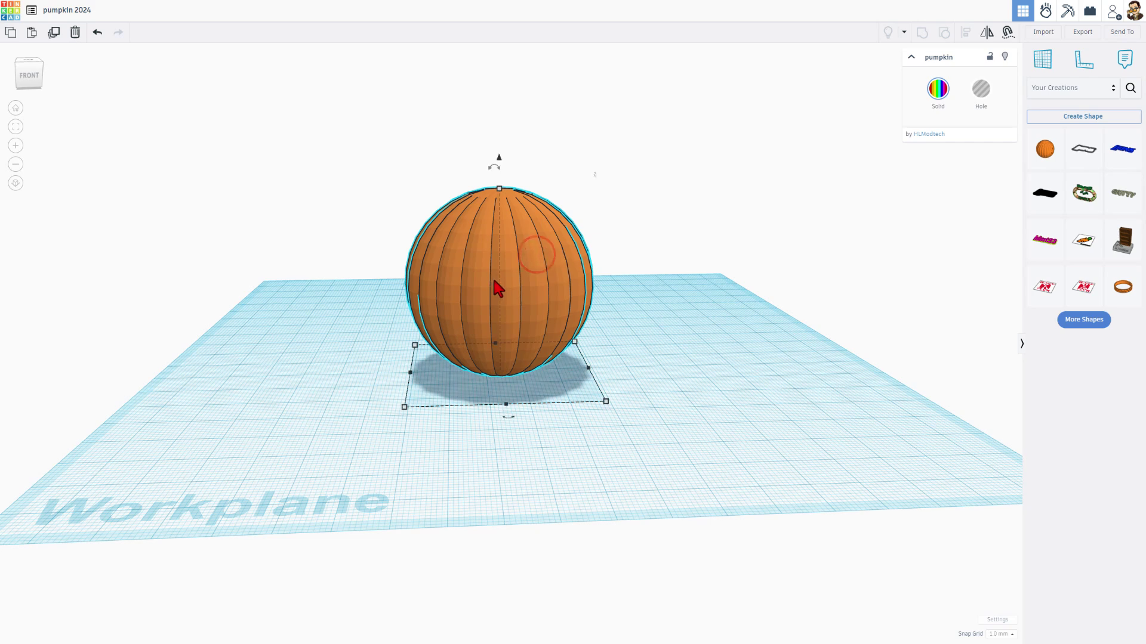
# Place a duplicate of the pumpkin about 46 mm beside the original and turn the copy into a hole.
pyautogui.hotkey('ctrl', 'd')
pyautogui.moveTo(490, 273); pyautogui.dragTo(693, 287)
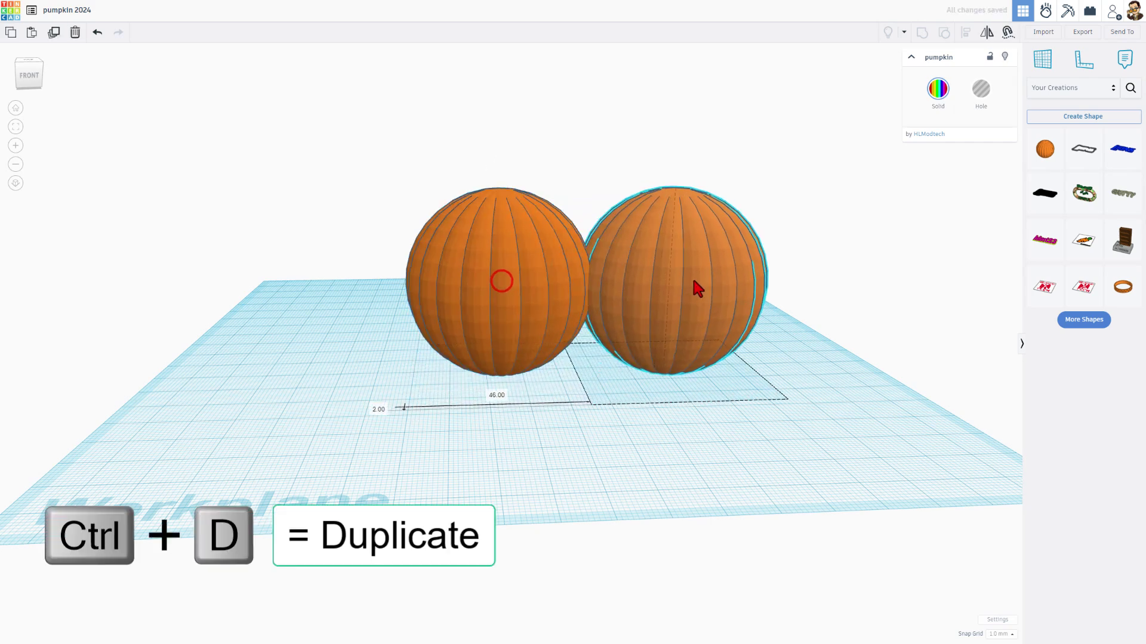
pyautogui.click(973, 97)
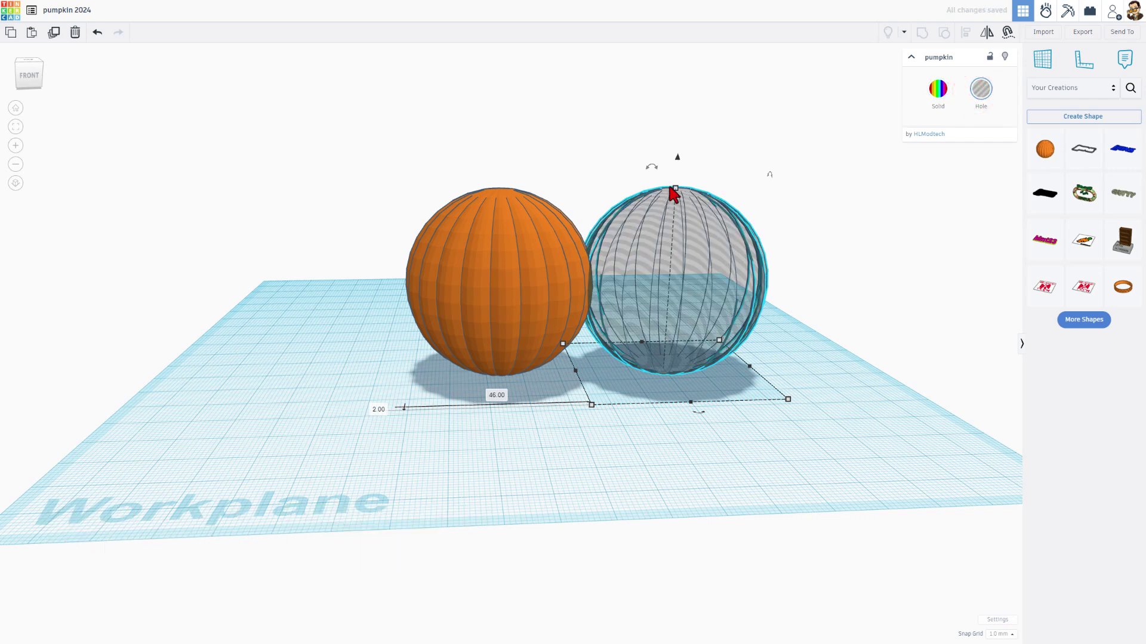
# Scale the hole pumpkin uniformly to a height of 46 mm.
pyautogui.keyDown('shift'); pyautogui.moveTo(671, 188); pyautogui.dragTo(680, 133); pyautogui.keyUp('shift')
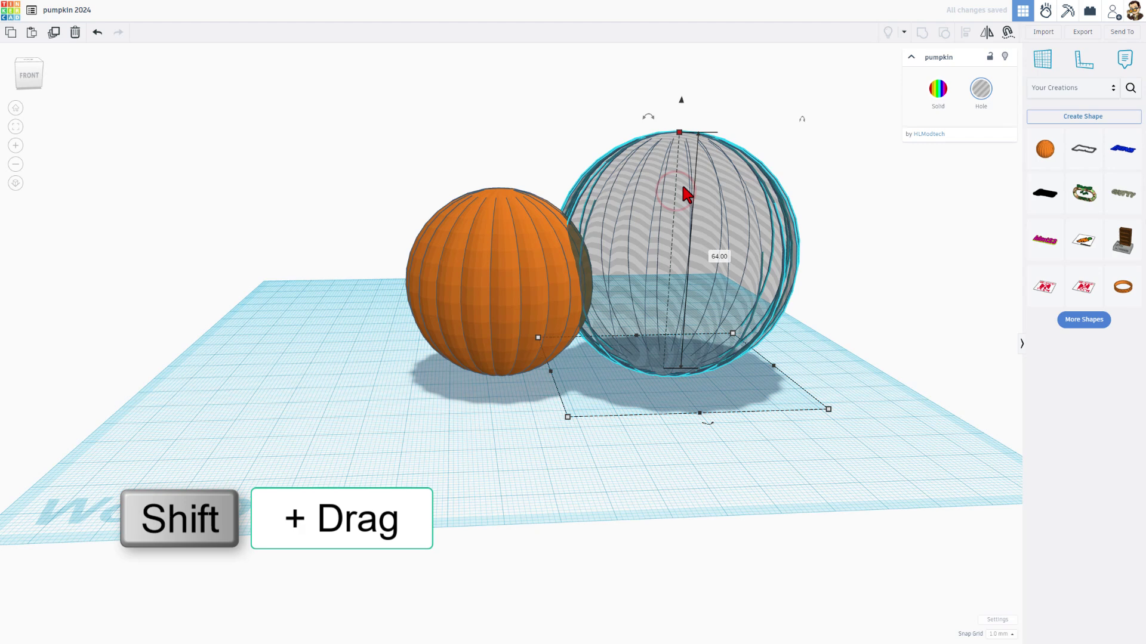
pyautogui.click(716, 256)
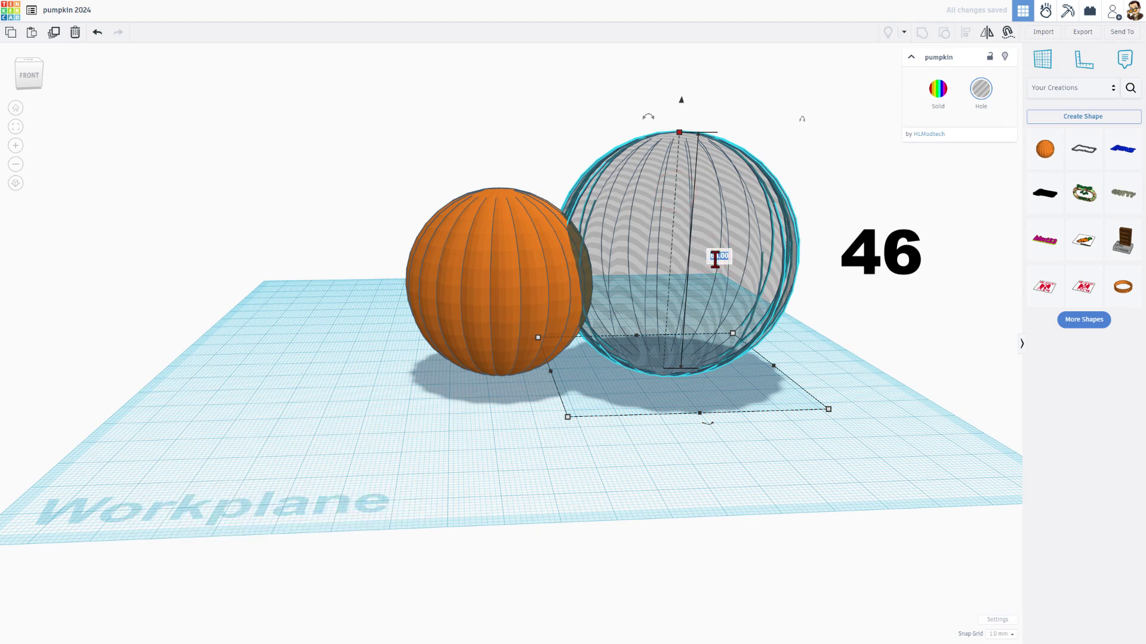
pyautogui.press('Return')
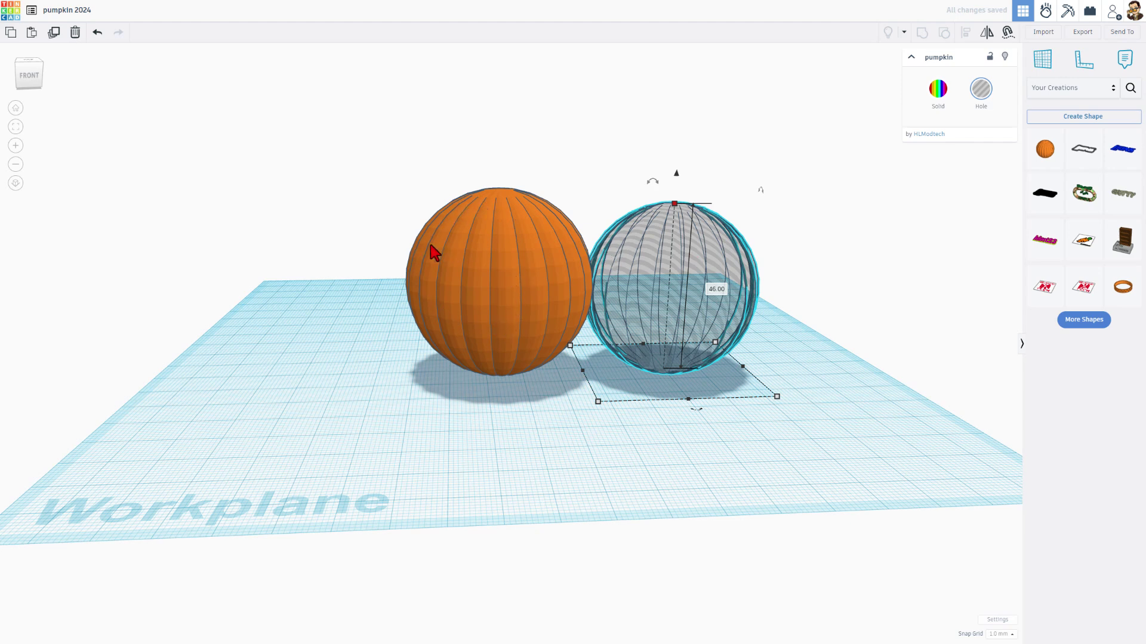
pyautogui.click(370, 216)
pyautogui.click(425, 218)
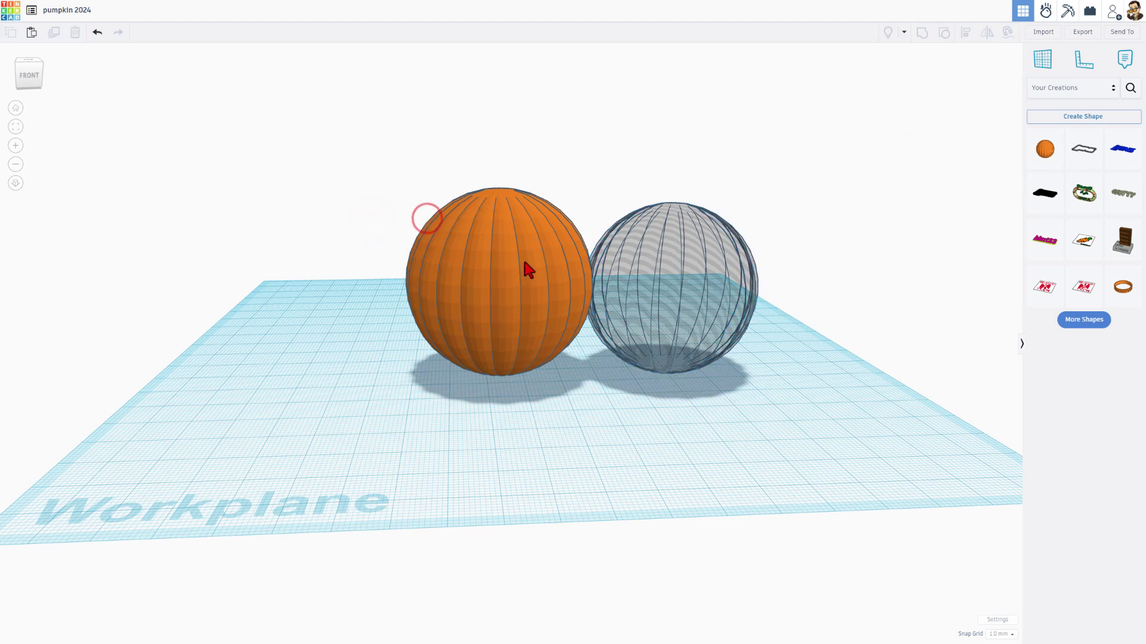
# Center the hole pumpkin within the solid pumpkin on all three axes and group them to hollow out the body.
pyautogui.press('l')
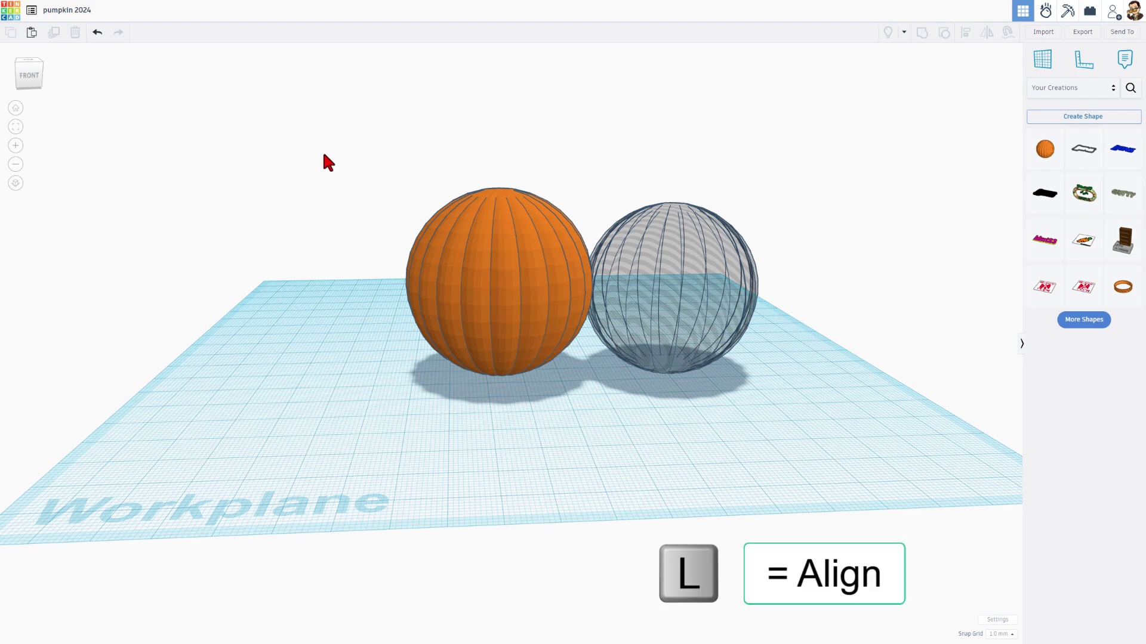
pyautogui.moveTo(366, 169); pyautogui.dragTo(714, 449)
pyautogui.press('l')
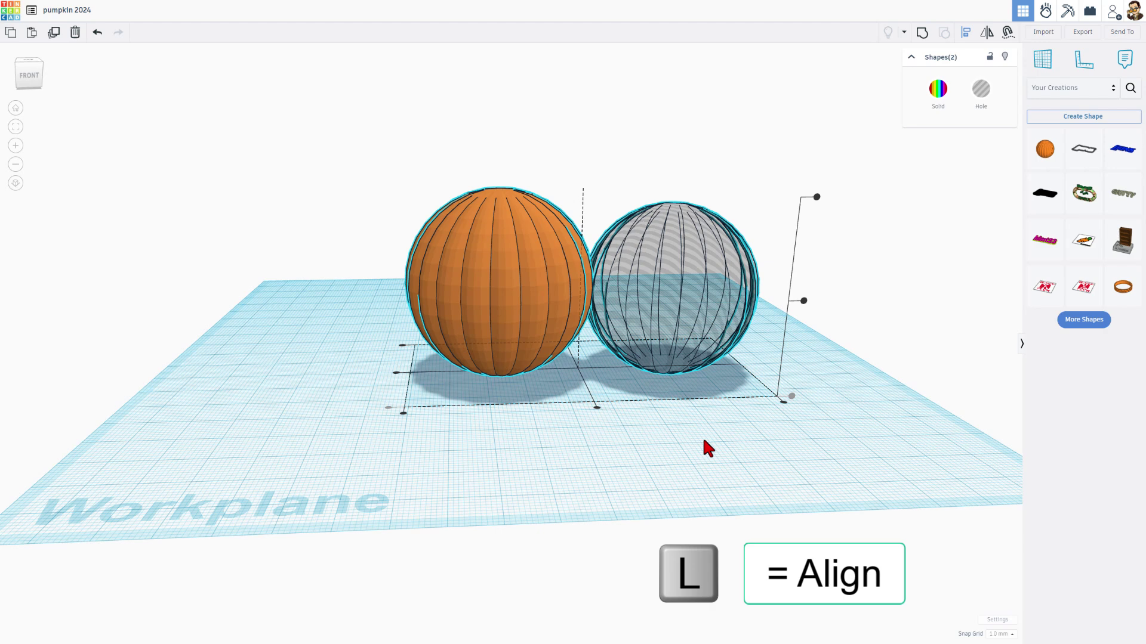
pyautogui.moveTo(507, 278); pyautogui.dragTo(475, 345, button='right')
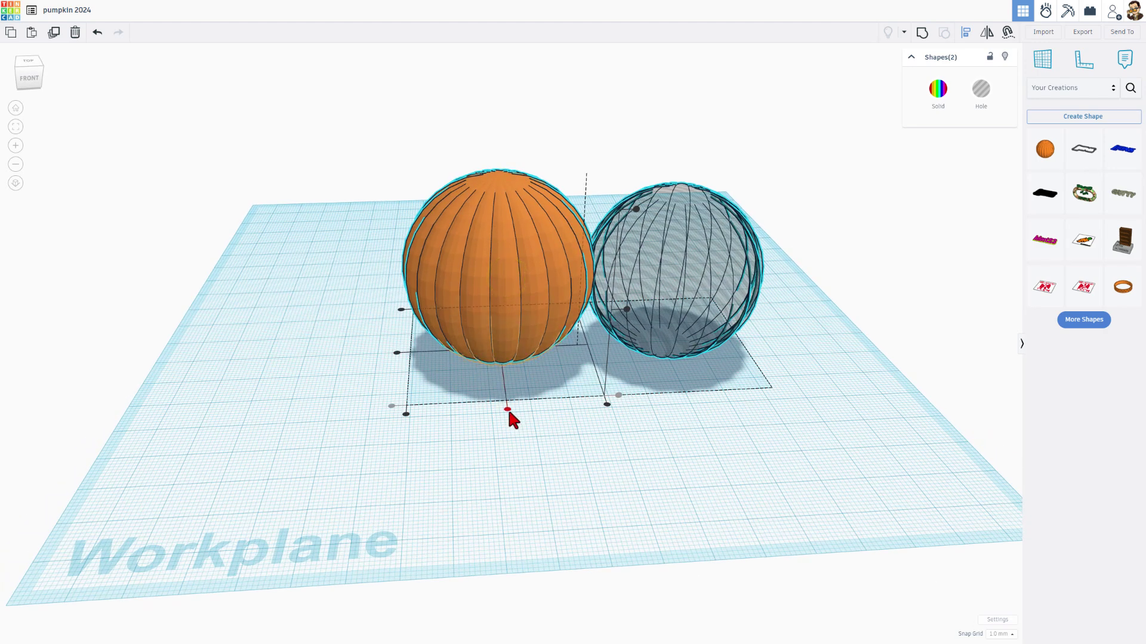
pyautogui.hotkey('ctrl', 'g')
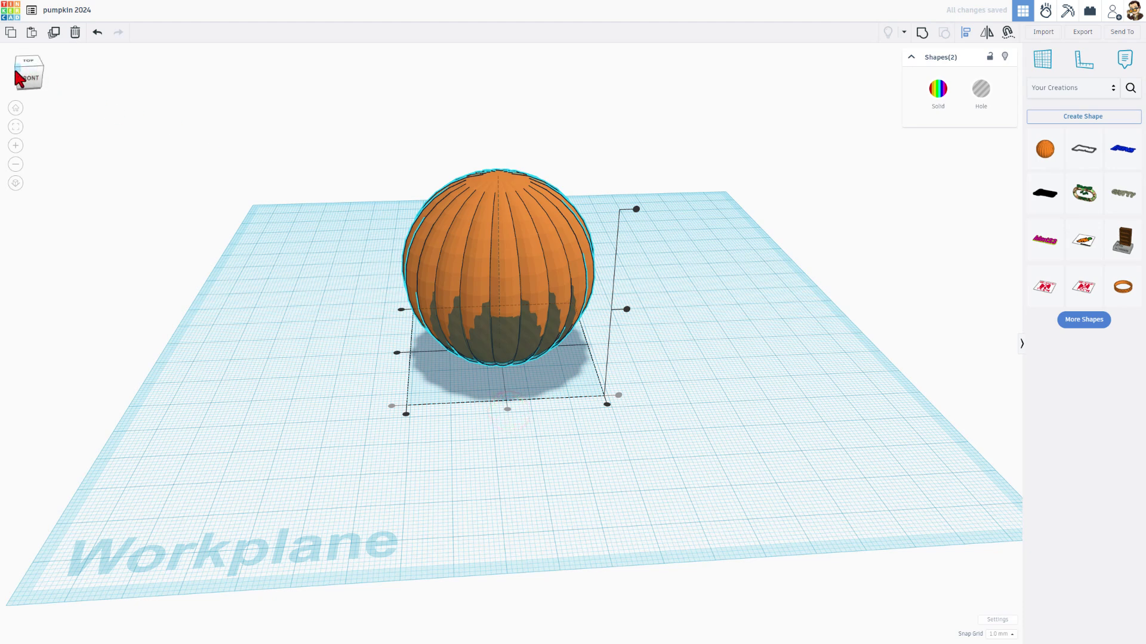
pyautogui.click(16, 70)
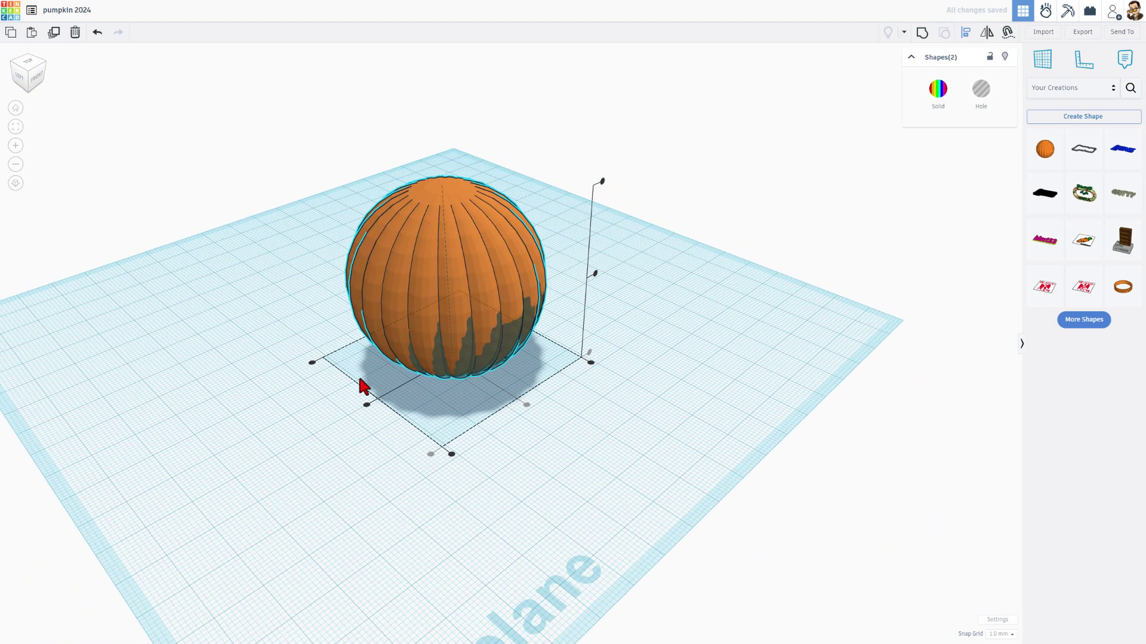
pyautogui.click(367, 406)
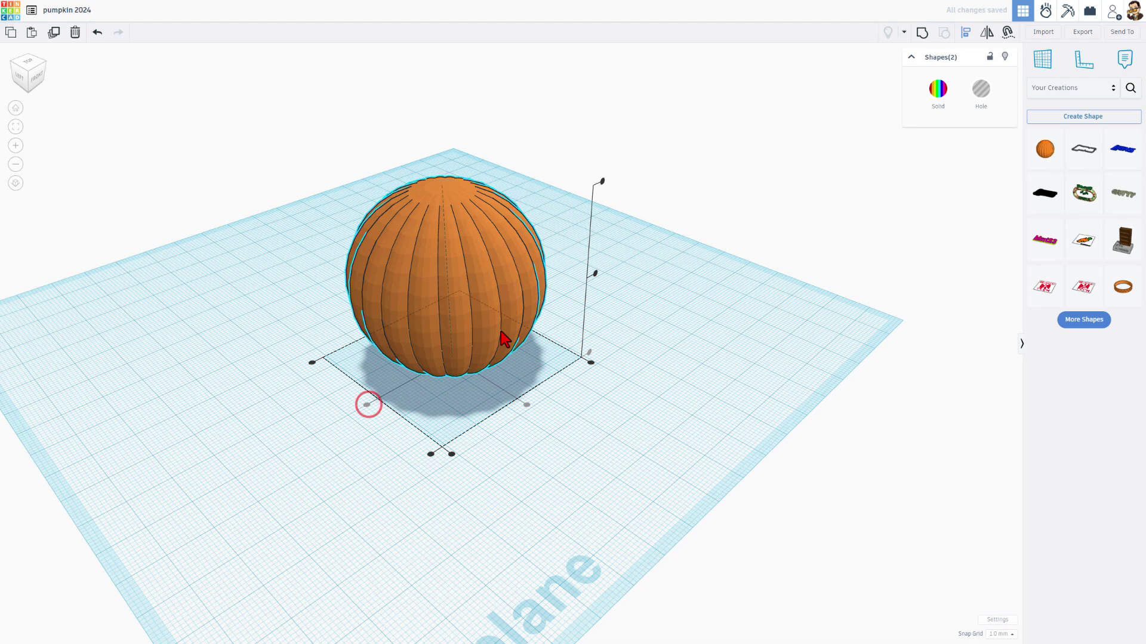
pyautogui.hotkey('ctrl', 'g')
pyautogui.click(595, 274)
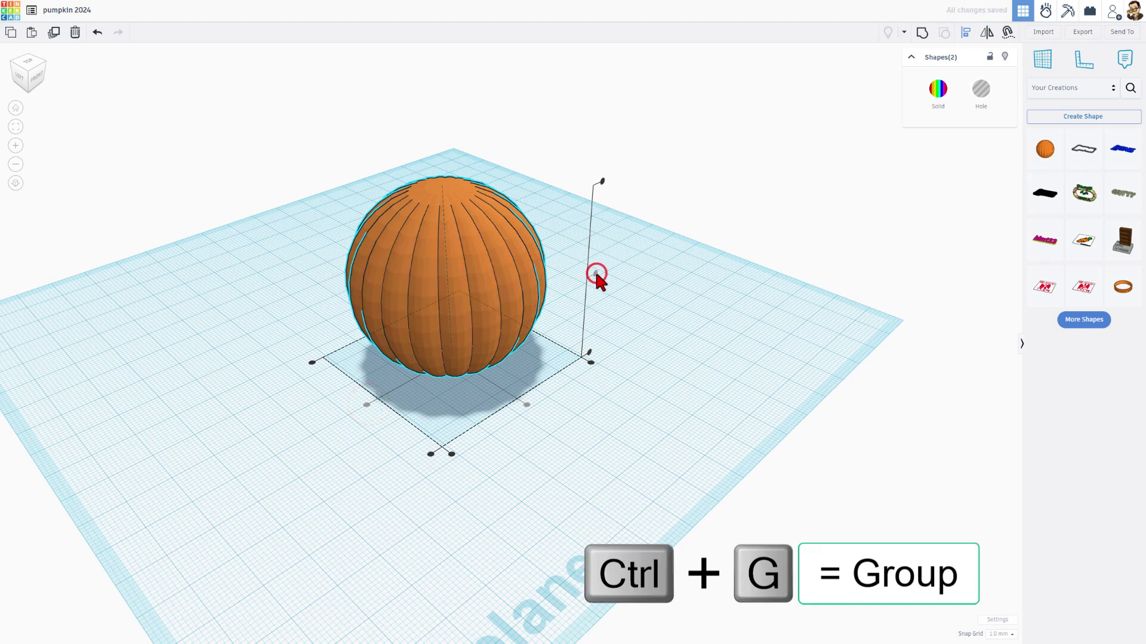
pyautogui.click(922, 33)
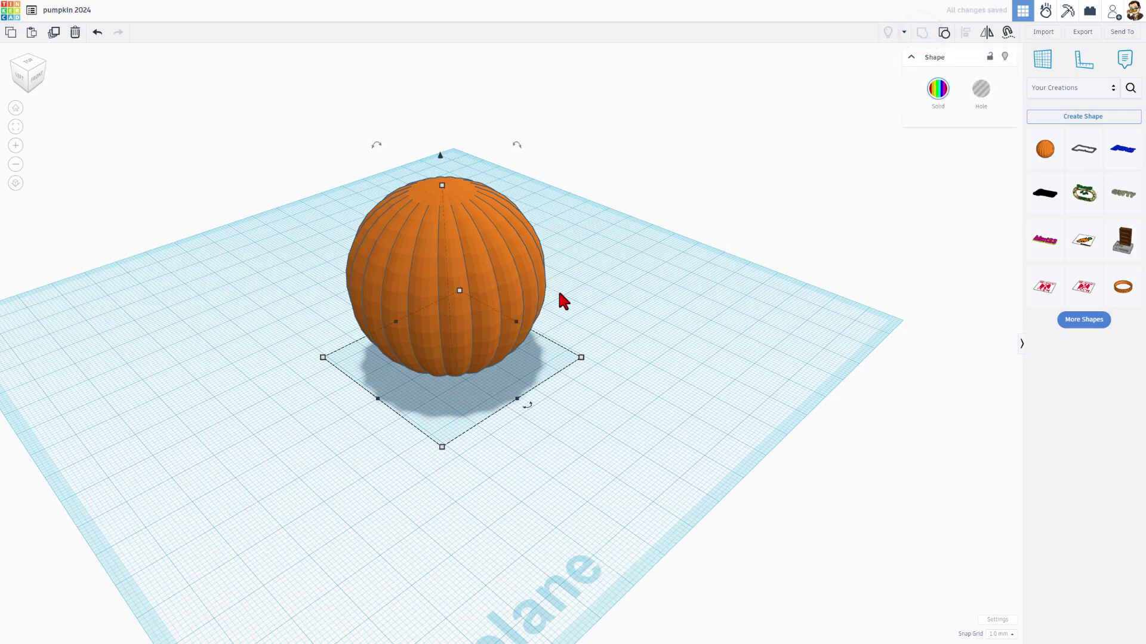
# Make the grouped pumpkin transparent to examine its hollow interior from different angles, and restore its opaque appearance.
pyautogui.press('t')
pyautogui.click(578, 292)
pyautogui.click(469, 275)
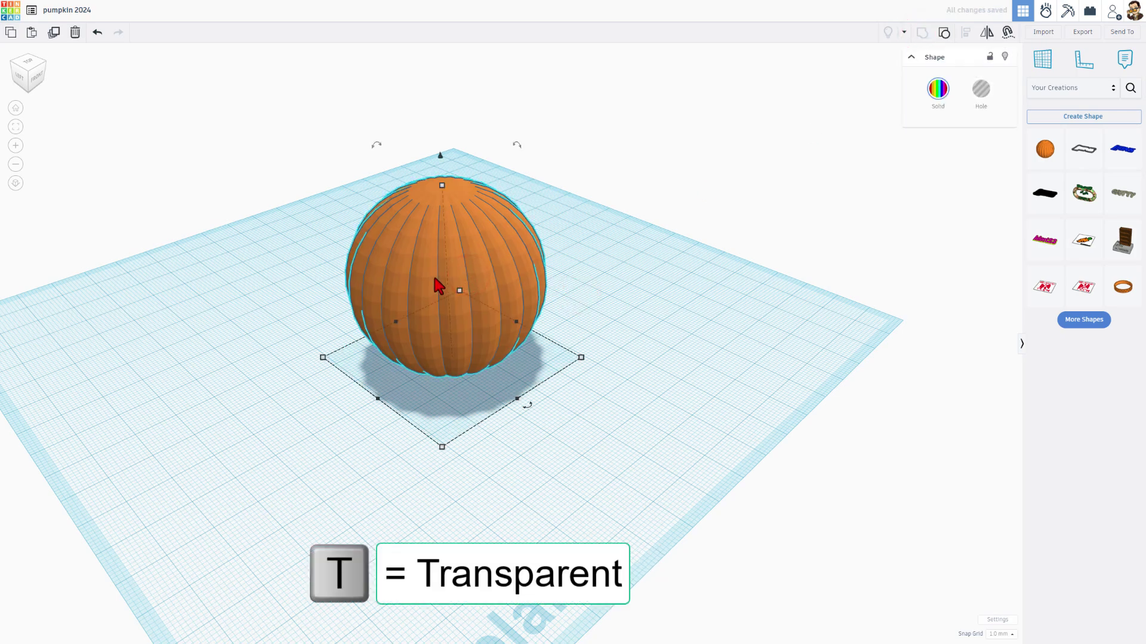
pyautogui.press('t')
pyautogui.moveTo(429, 327); pyautogui.dragTo(455, 258, button='right')
pyautogui.click(352, 325)
pyautogui.click(454, 251)
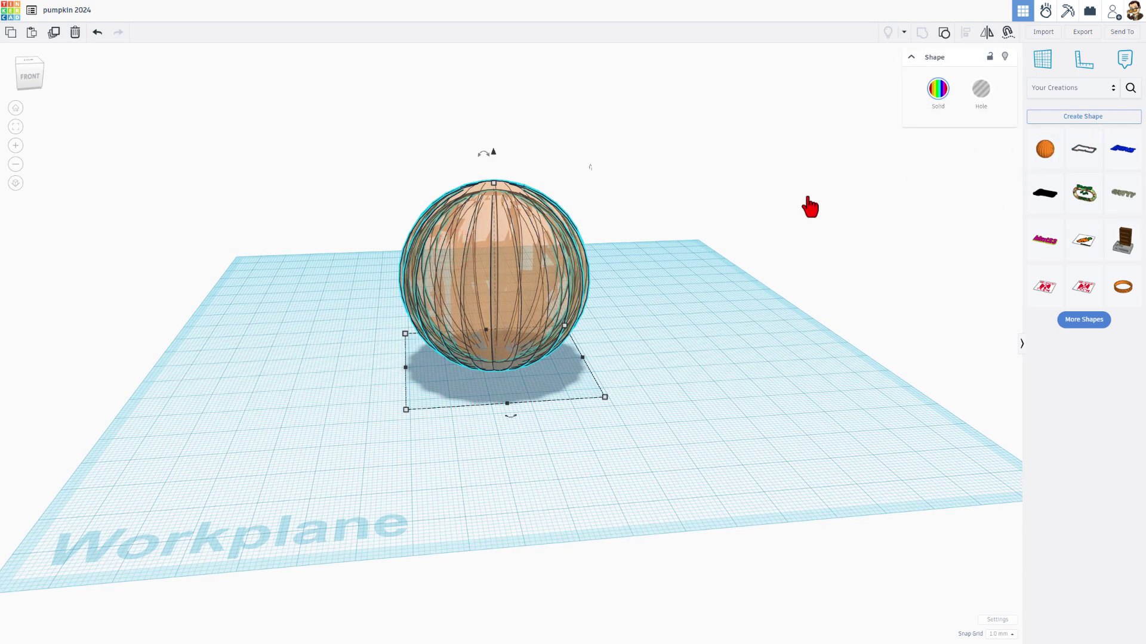
pyautogui.press('t')
pyautogui.press('t')
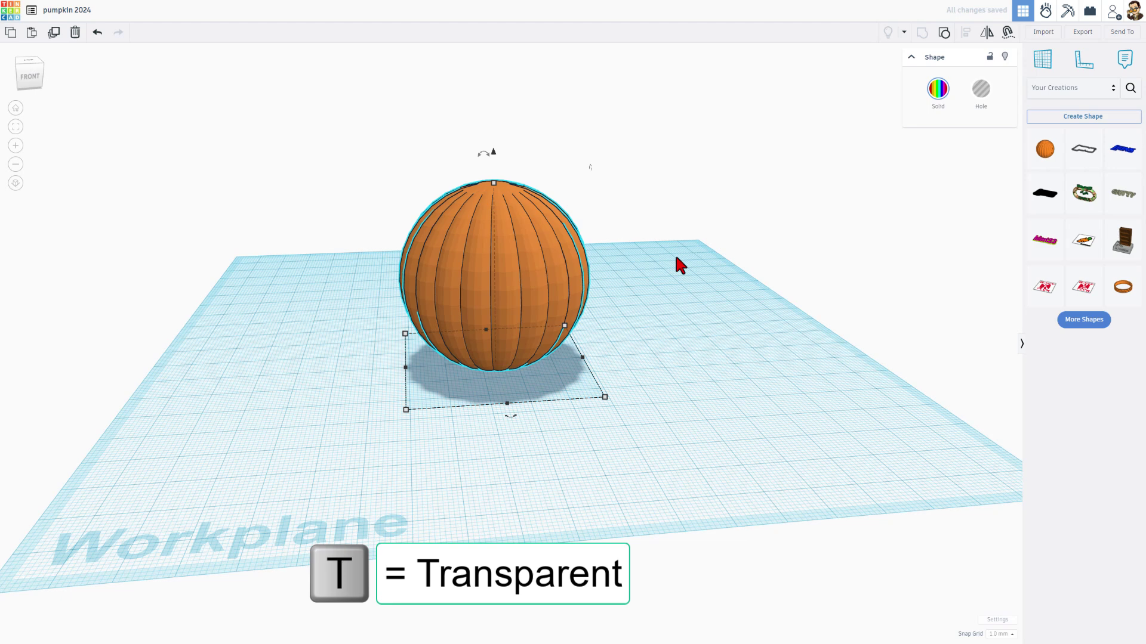
# Save the hollowed body to Your Creations as a custom shape named hollow pumpkin.
pyautogui.click(1092, 121)
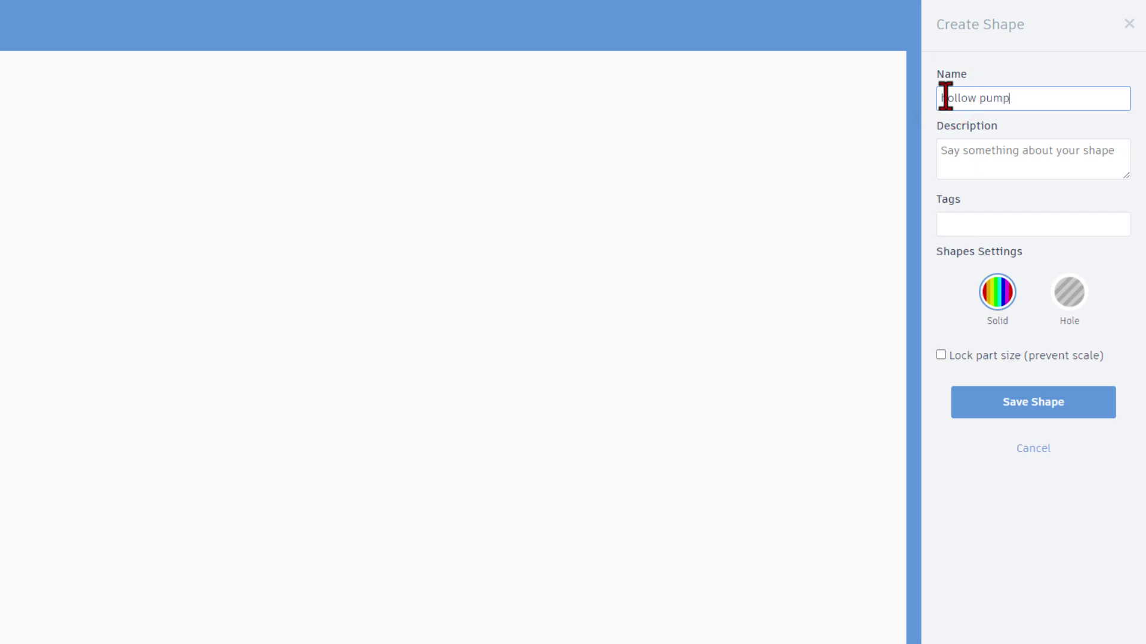
pyautogui.write('kin')
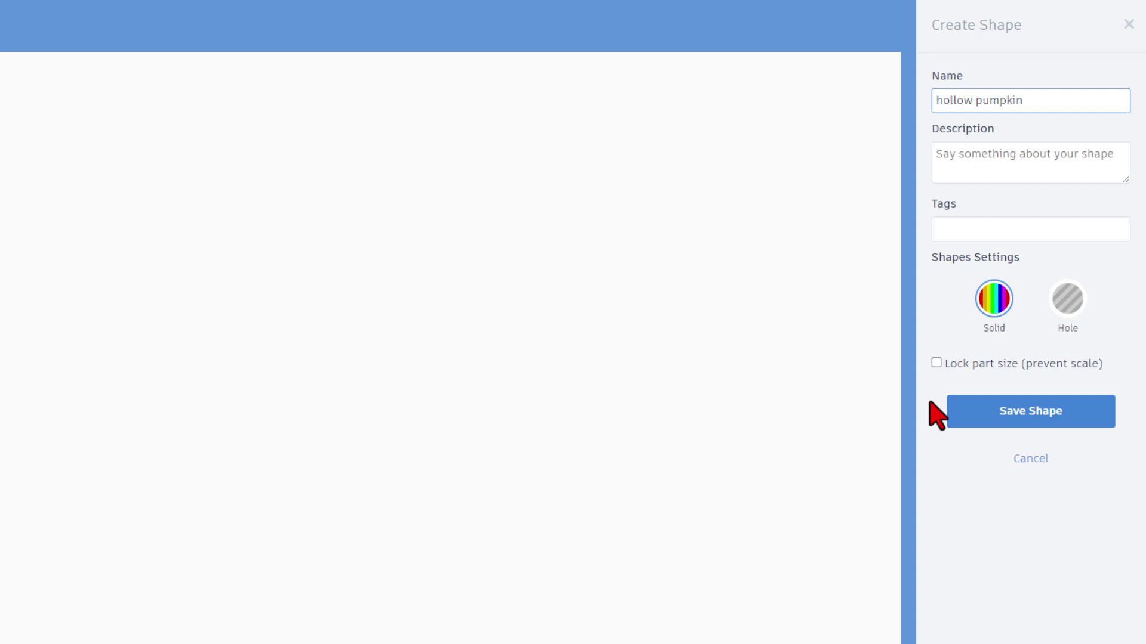
pyautogui.click(976, 412)
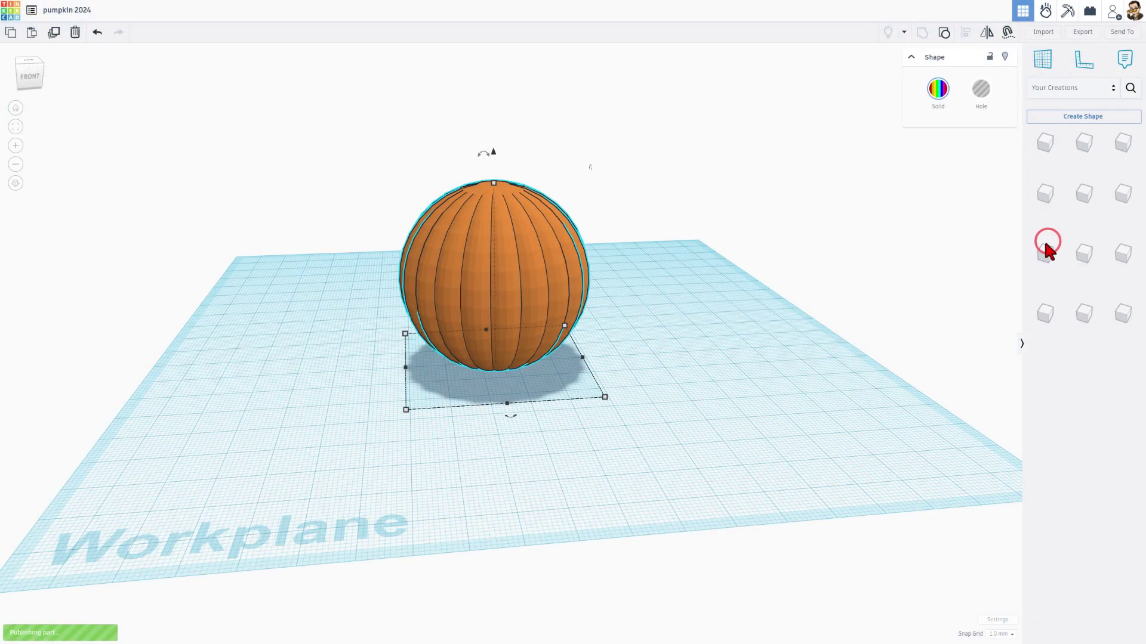
# Delete the grouped pumpkin from the workplane and place the saved hollow pumpkin shape near the workplane's center.
pyautogui.click(461, 245)
pyautogui.press('Delete')
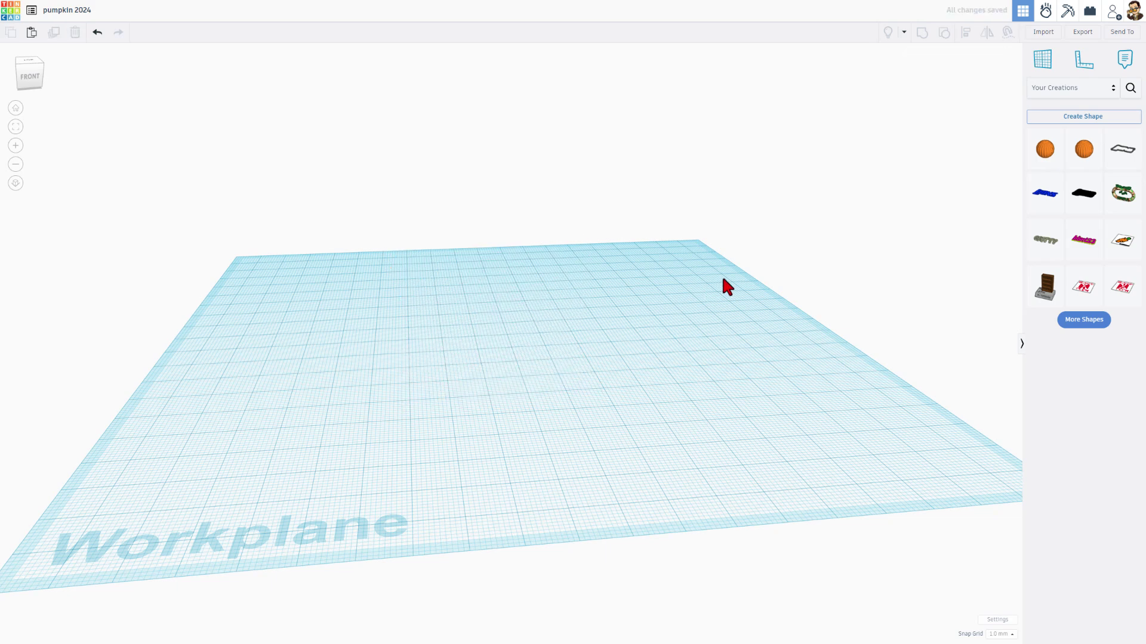
pyautogui.click(1044, 156)
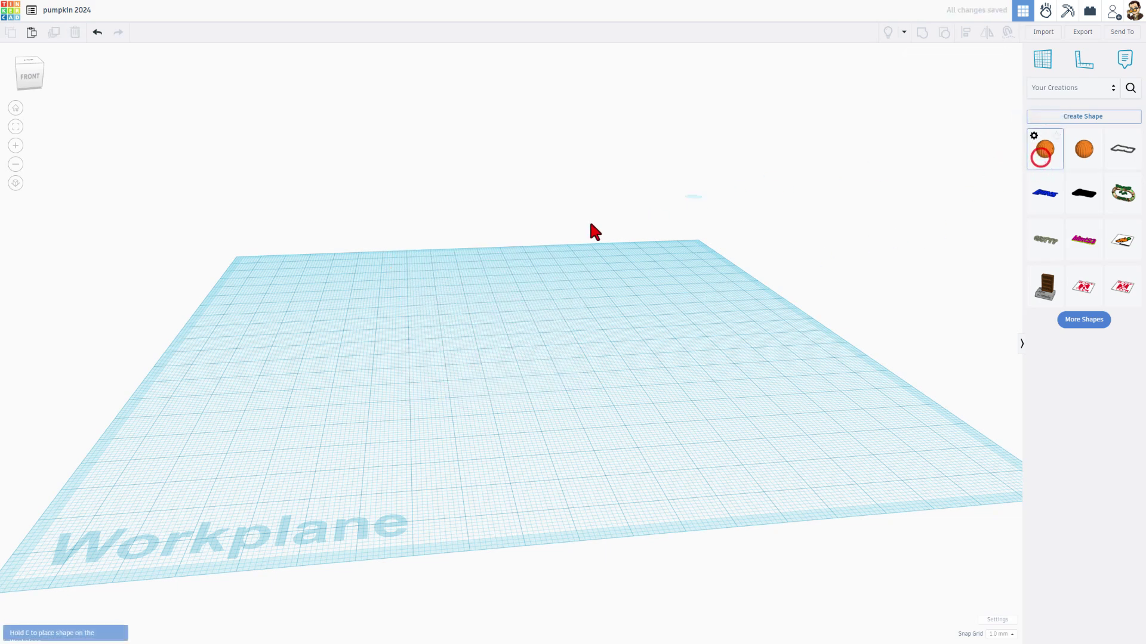
pyautogui.click(509, 363)
pyautogui.moveTo(508, 365); pyautogui.dragTo(573, 382, button='right')
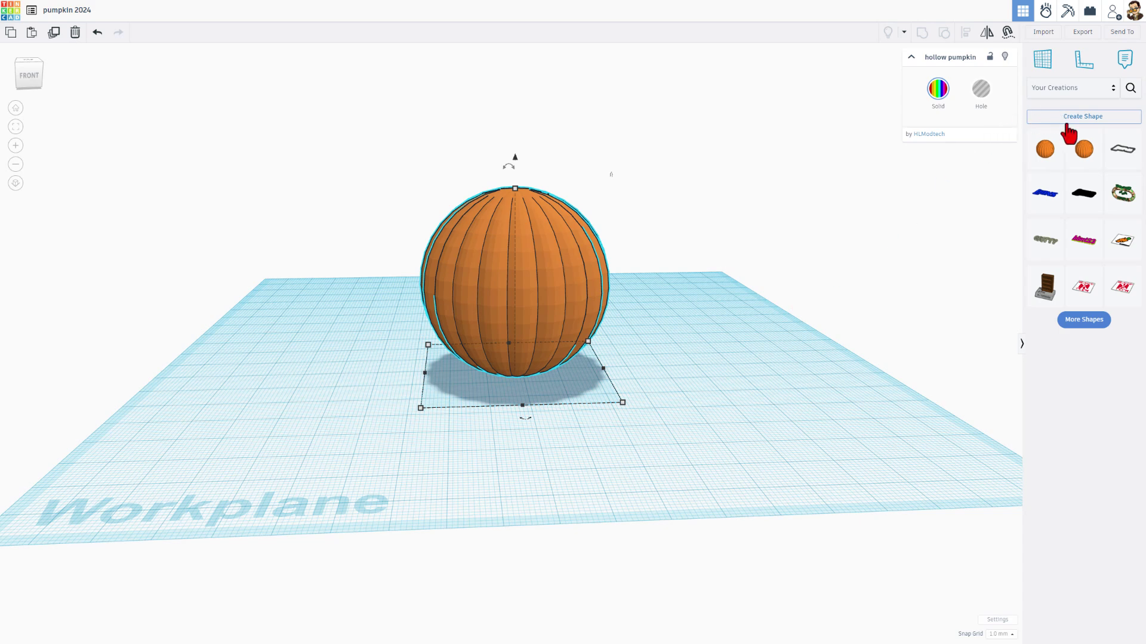
# Place a Roof from the Basic Shapes beside the pumpkin and reshape it into a tall, narrow triangle.
pyautogui.click(1051, 93)
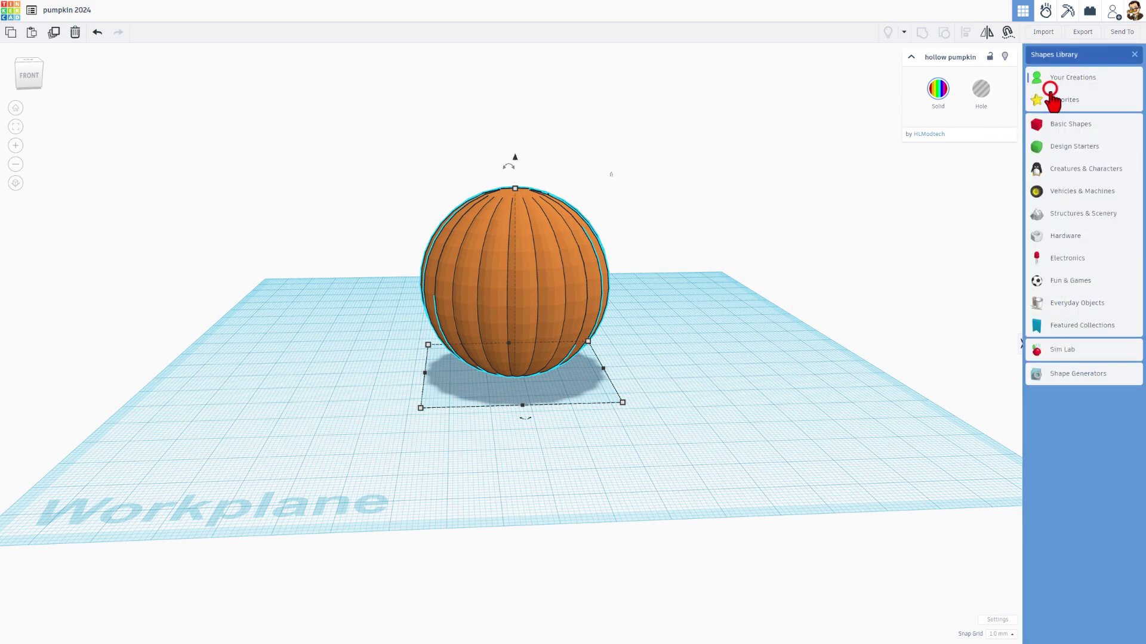
pyautogui.click(1055, 122)
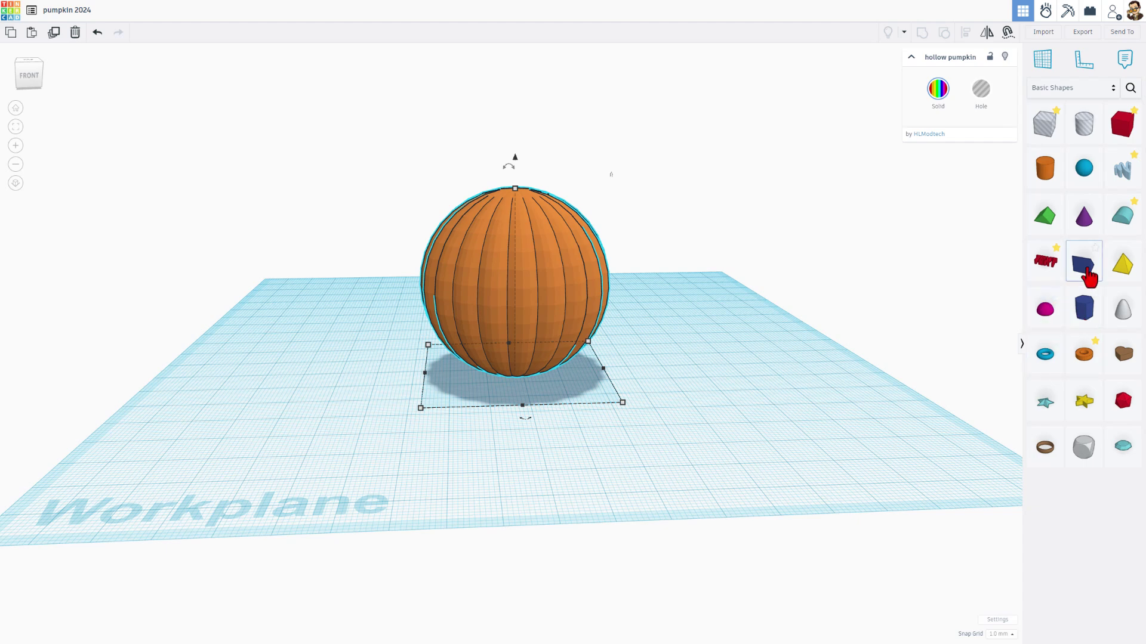
pyautogui.moveTo(1049, 230); pyautogui.dragTo(647, 368)
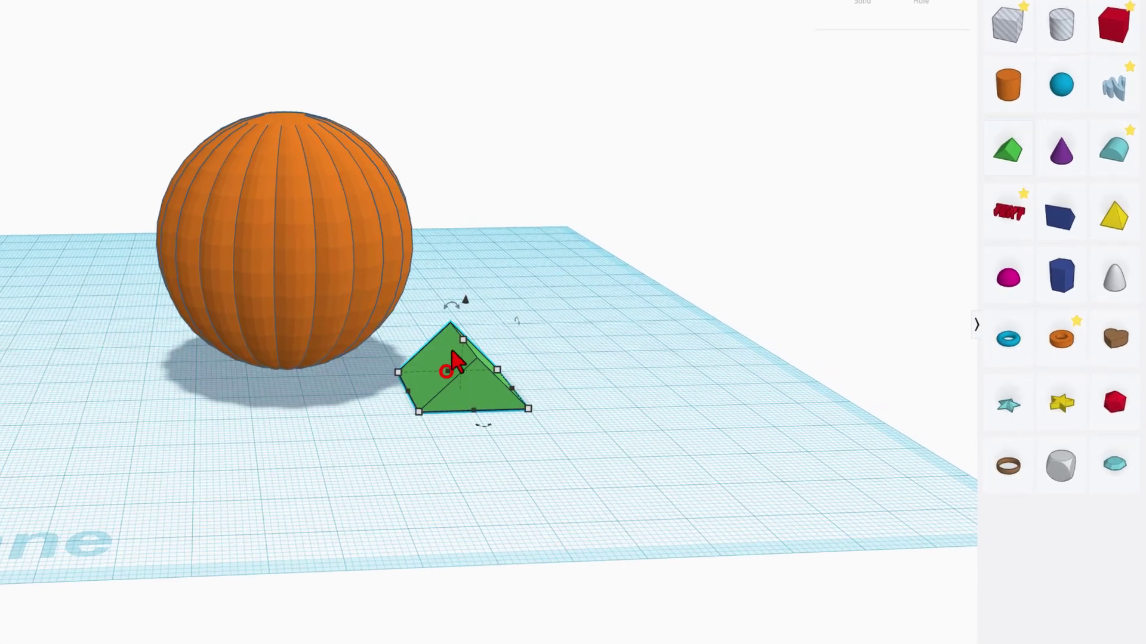
pyautogui.moveTo(463, 340); pyautogui.dragTo(462, 309)
pyautogui.moveTo(367, 395); pyautogui.dragTo(438, 410)
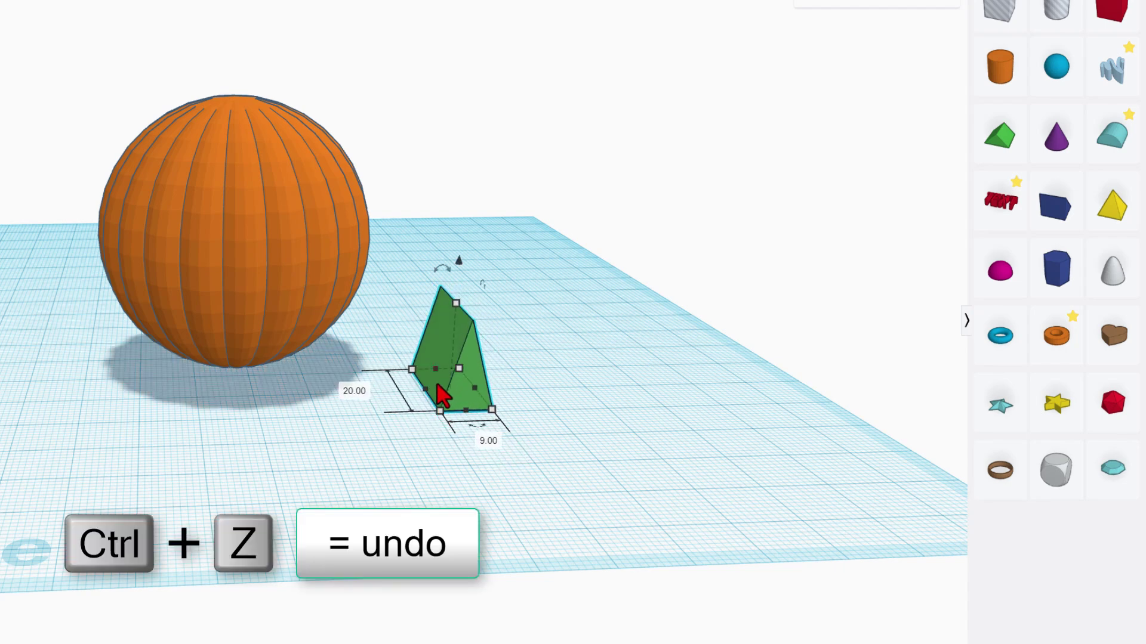
pyautogui.hotkey('ctrl', 'z')
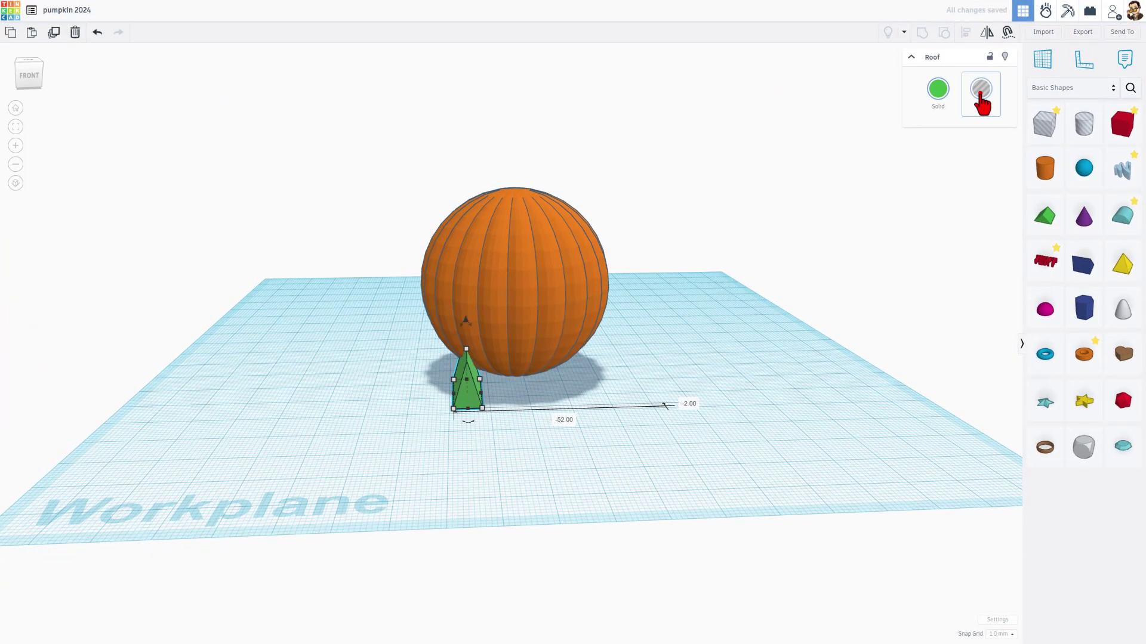
# Turn the roof shape into a hole and raise it to eye height on the pumpkin's front.
pyautogui.click(981, 92)
pyautogui.click(772, 375)
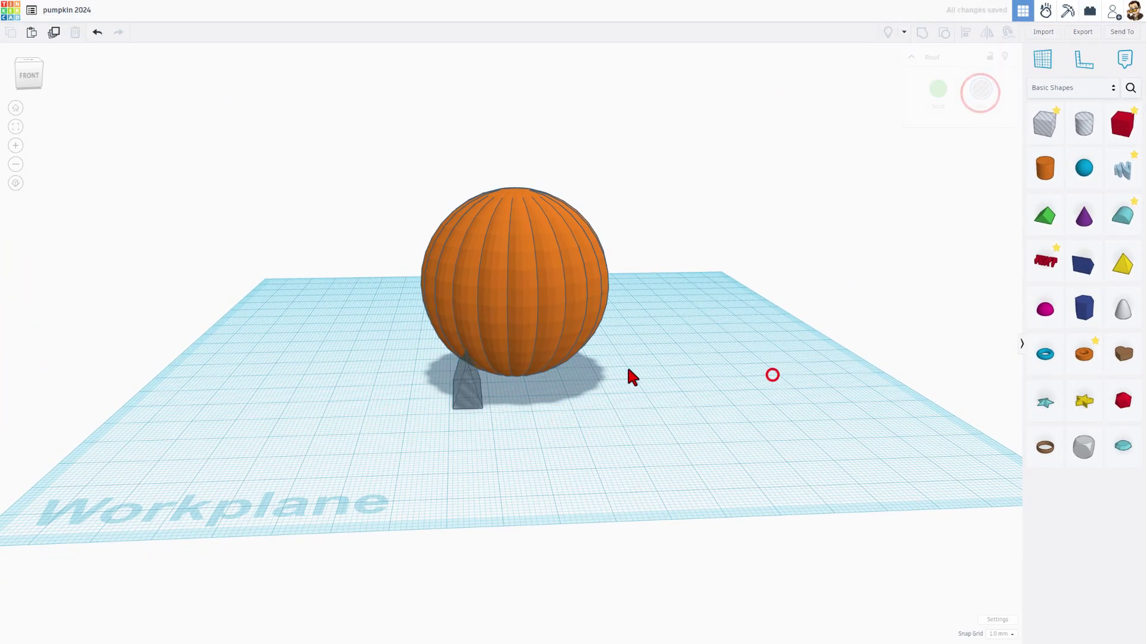
pyautogui.click(463, 395)
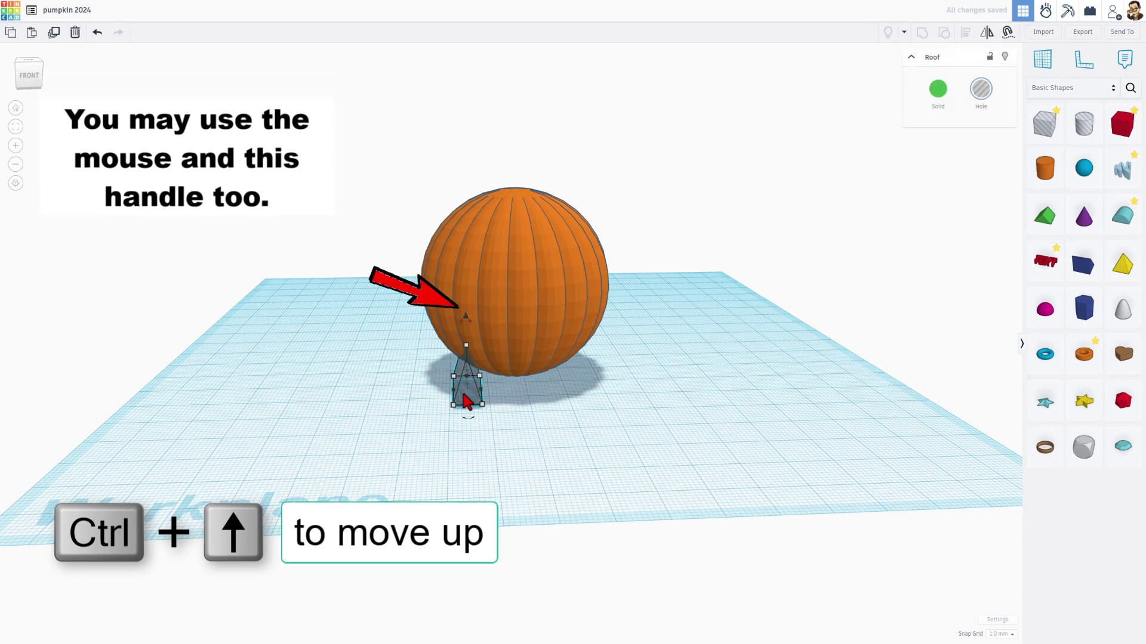
pyautogui.hotkey('ctrl', 'Up')
pyautogui.hotkey('ctrl', 'Up')
pyautogui.hotkey('ctrl', 'Up')
pyautogui.hotkey('ctrl', 'Up')
pyautogui.hotkey('ctrl', 'Up')
pyautogui.hotkey('ctrl', 'Up')
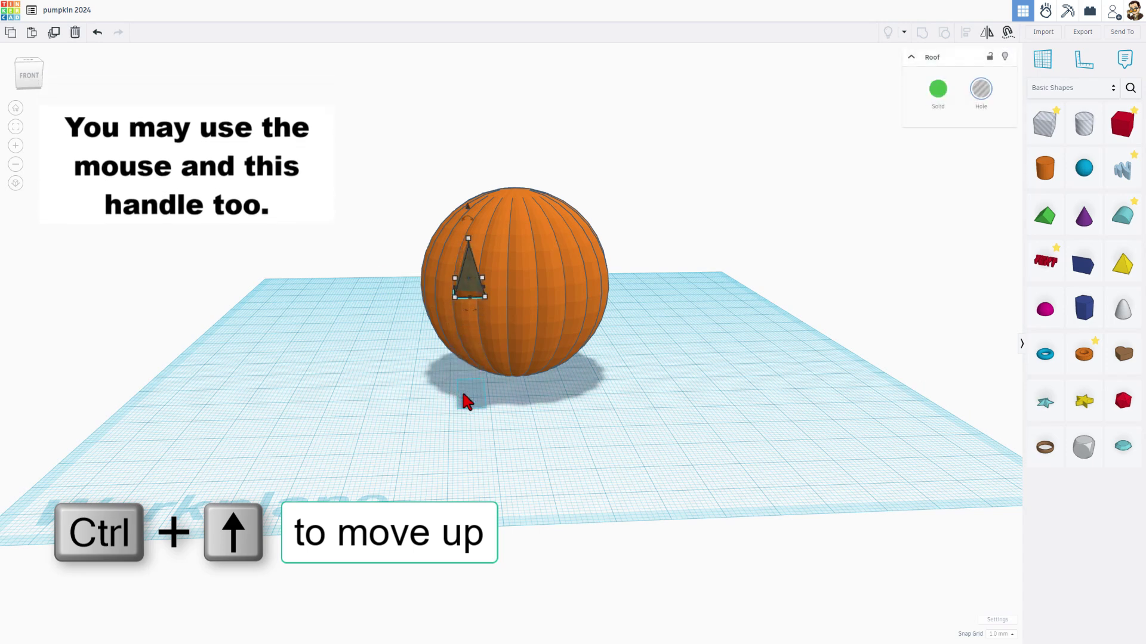
# Shift the roof hole right into the left-eye position and check from the side how deep it reaches into the pumpkin.
pyautogui.press('Right')
pyautogui.press('Right')
pyautogui.press('Right')
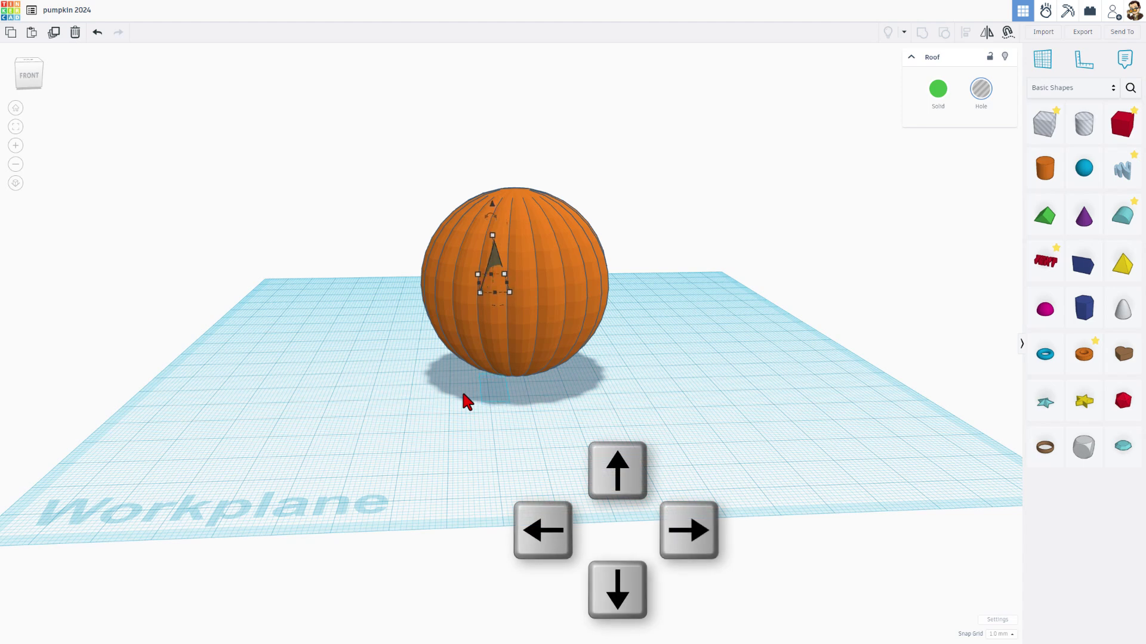
pyautogui.press('Right')
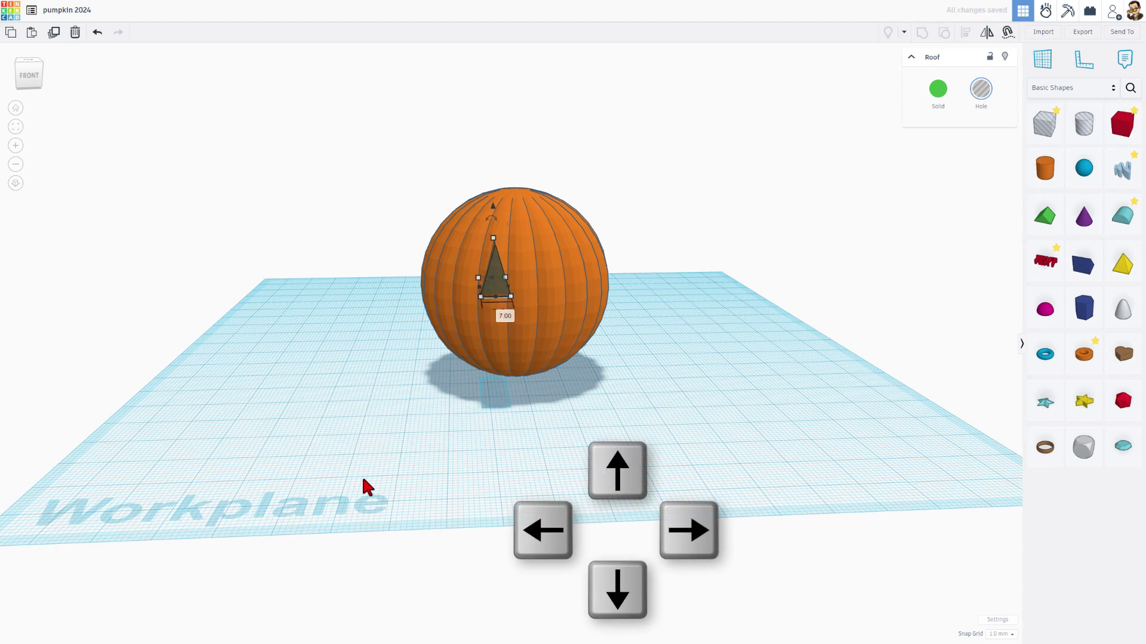
pyautogui.moveTo(363, 477); pyautogui.dragTo(549, 388, button='right')
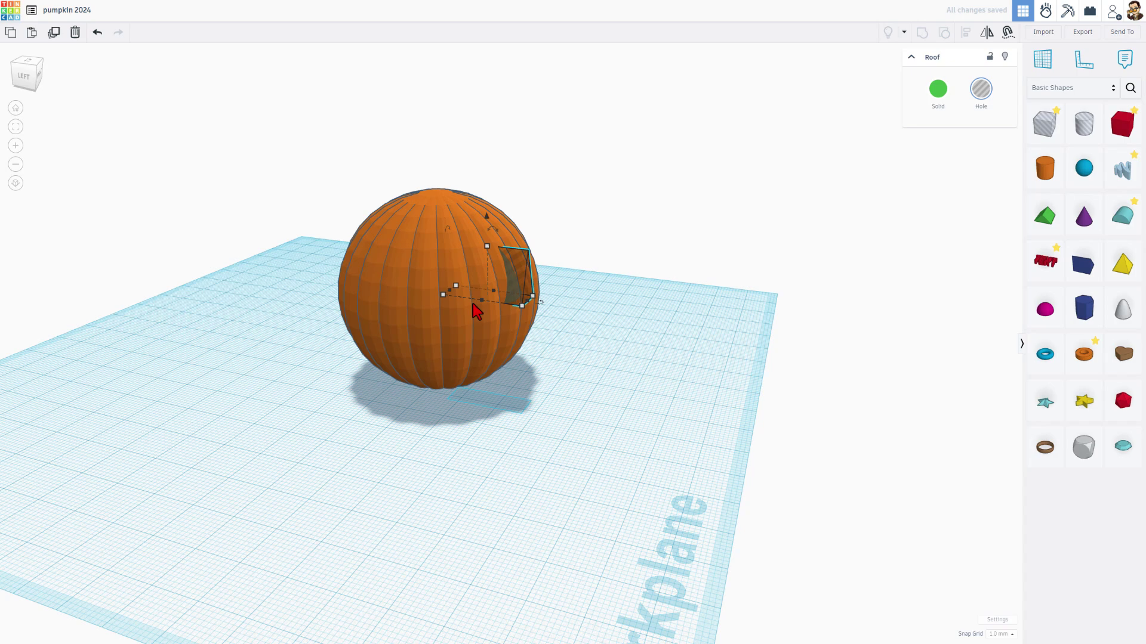
pyautogui.moveTo(469, 297); pyautogui.dragTo(410, 346, button='right')
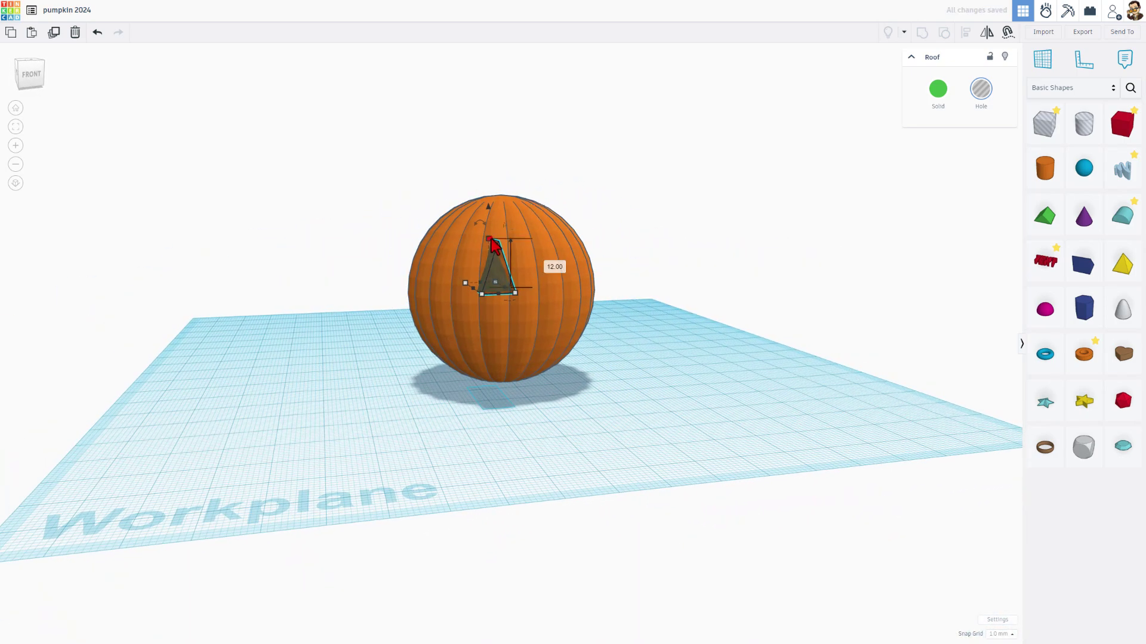
# Shorten the triangular eye hole and raise it a few steps on the pumpkin's front.
pyautogui.moveTo(491, 241); pyautogui.dragTo(491, 258)
pyautogui.hotkey('ctrl', 'Up')
pyautogui.hotkey('ctrl', 'Up')
pyautogui.hotkey('ctrl', 'Up')
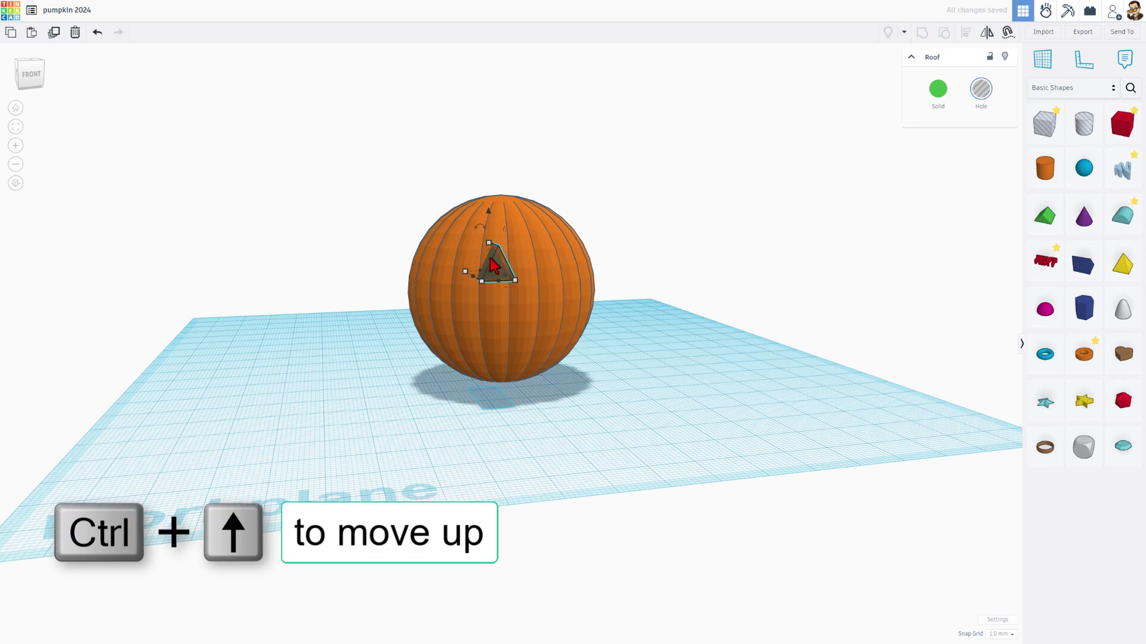
# Duplicate the eye hole and move the copy right to form the pumpkin's second eye at the same height.
pyautogui.hotkey('ctrl', 'd')
pyautogui.press('Right')
pyautogui.press('Right')
pyautogui.press('Right')
pyautogui.press('Right')
pyautogui.press('Right')
pyautogui.press('Right')
pyautogui.press('Right')
pyautogui.press('Right')
pyautogui.press('Right')
pyautogui.press('Right')
pyautogui.press('Right')
pyautogui.press('Right')
pyautogui.press('Right')
pyautogui.press('Right')
pyautogui.press('Right')
pyautogui.press('Right')
pyautogui.press('Right')
pyautogui.press('Right')
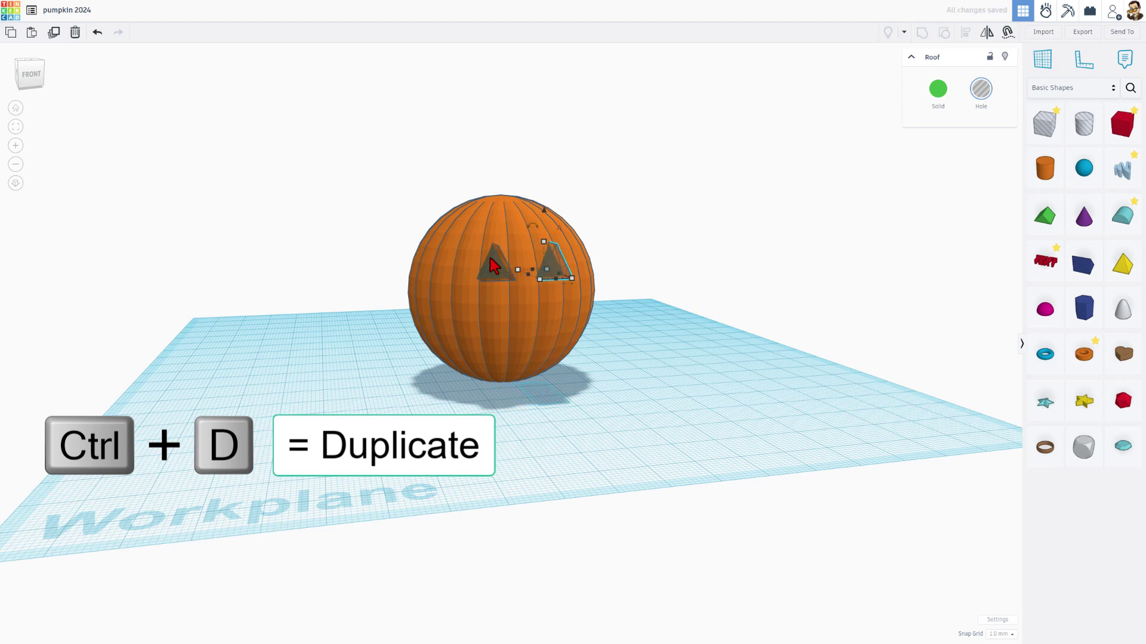
# Move the left eye hole slightly outward to widen the spacing between the two eyes.
pyautogui.click(706, 389)
pyautogui.moveTo(729, 394); pyautogui.dragTo(668, 376, button='right')
pyautogui.moveTo(502, 250); pyautogui.dragTo(536, 335, button='right')
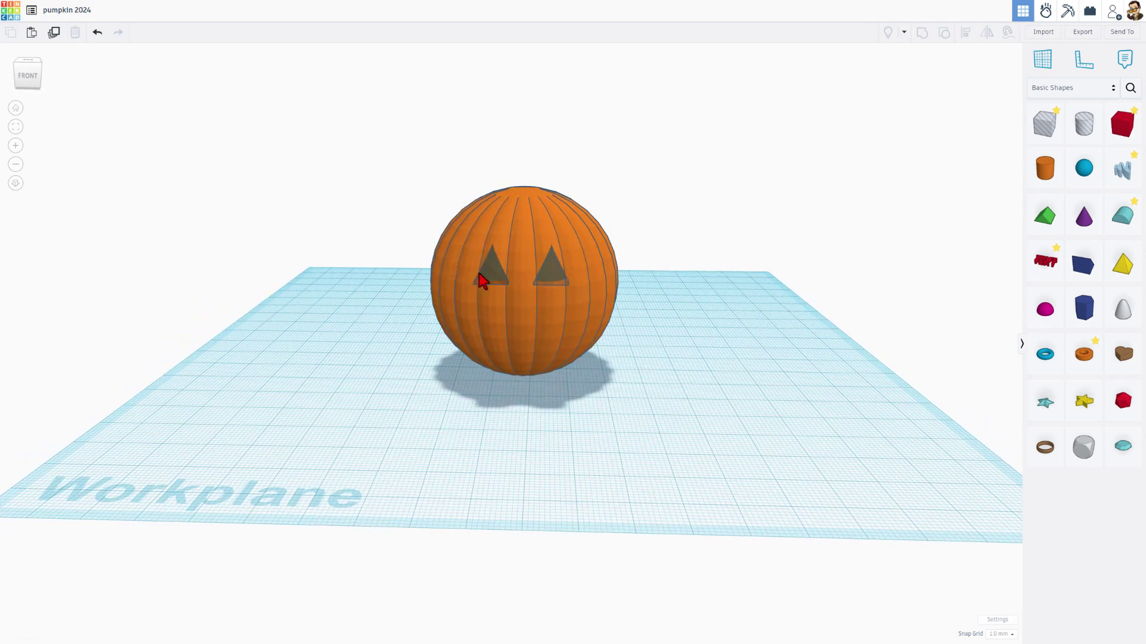
pyautogui.click(496, 279)
pyautogui.click(677, 363)
pyautogui.moveTo(677, 362); pyautogui.dragTo(465, 289, button='right')
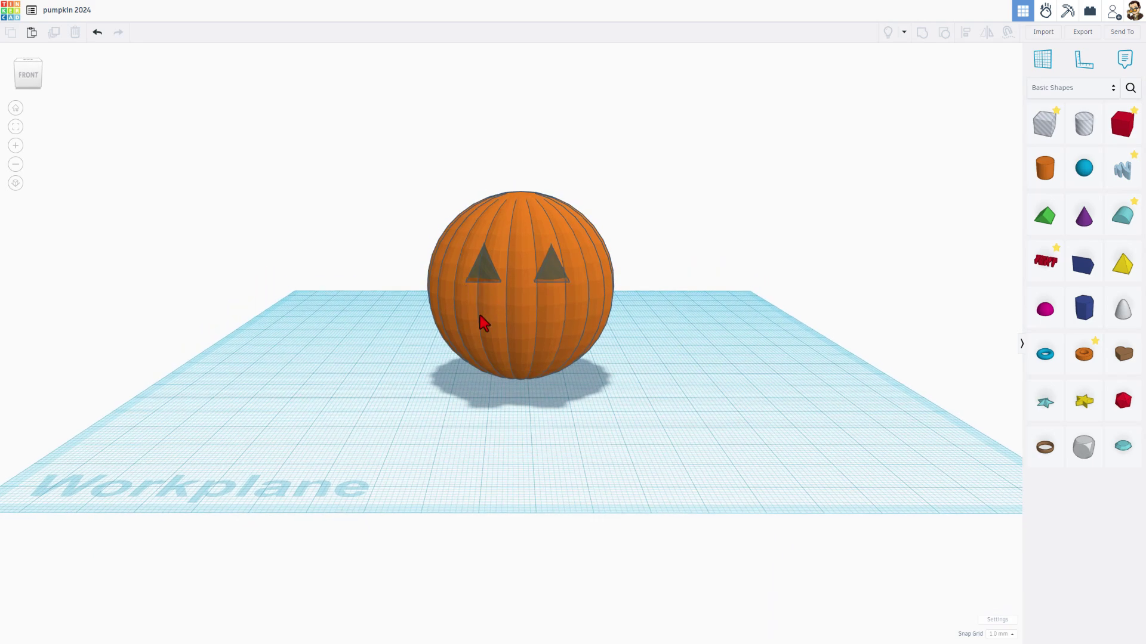
# Place a Scribble shape on the workplane in front of the pumpkin to open its drawing canvas.
pyautogui.moveTo(1113, 182)
pyautogui.mouseDown()
pyautogui.moveTo(647, 389)
pyautogui.moveTo(640, 415)
pyautogui.moveTo(628, 414)
pyautogui.mouseUp()
pyautogui.click(712, 389)
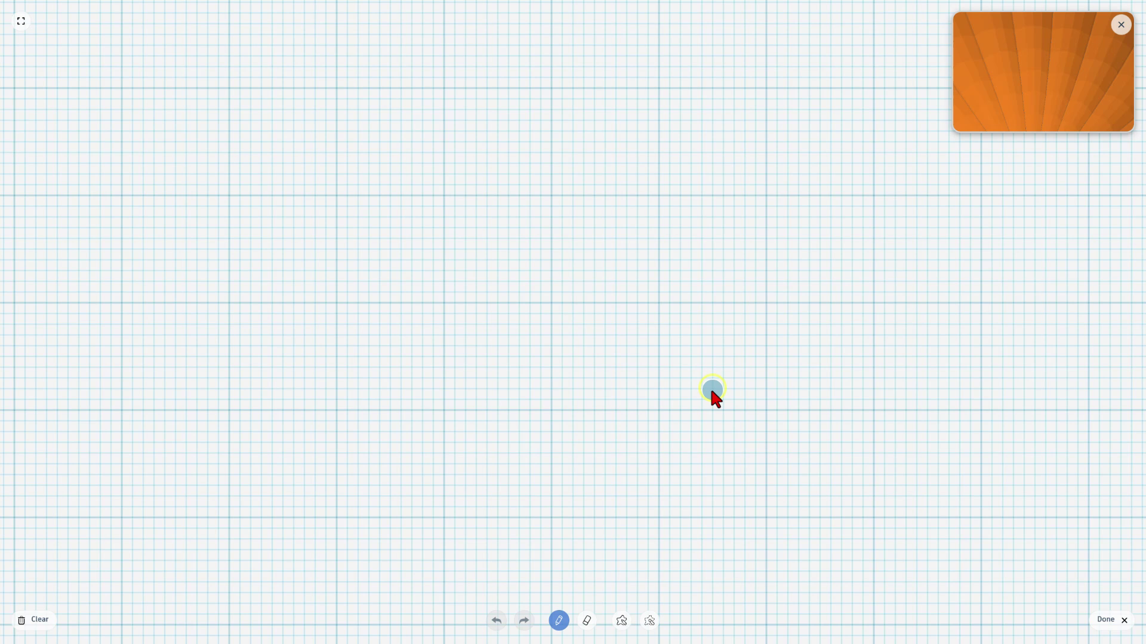
pyautogui.moveTo(453, 422)
pyautogui.mouseDown()
pyautogui.moveTo(677, 438)
pyautogui.moveTo(812, 360)
pyautogui.moveTo(670, 288)
pyautogui.mouseUp()
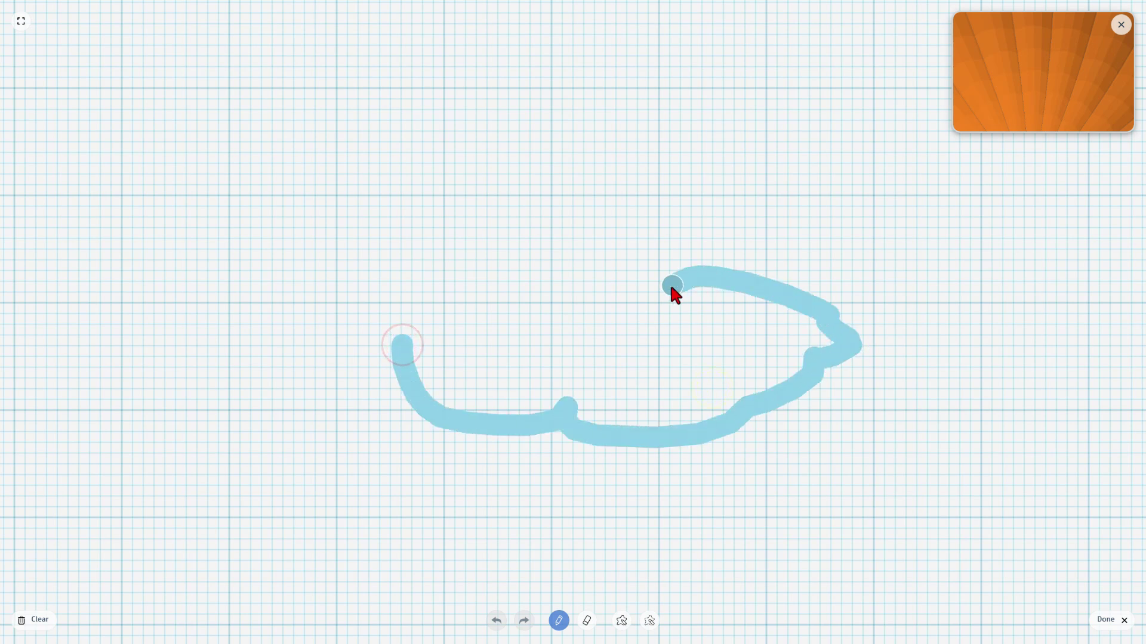
pyautogui.moveTo(505, 308); pyautogui.dragTo(475, 311)
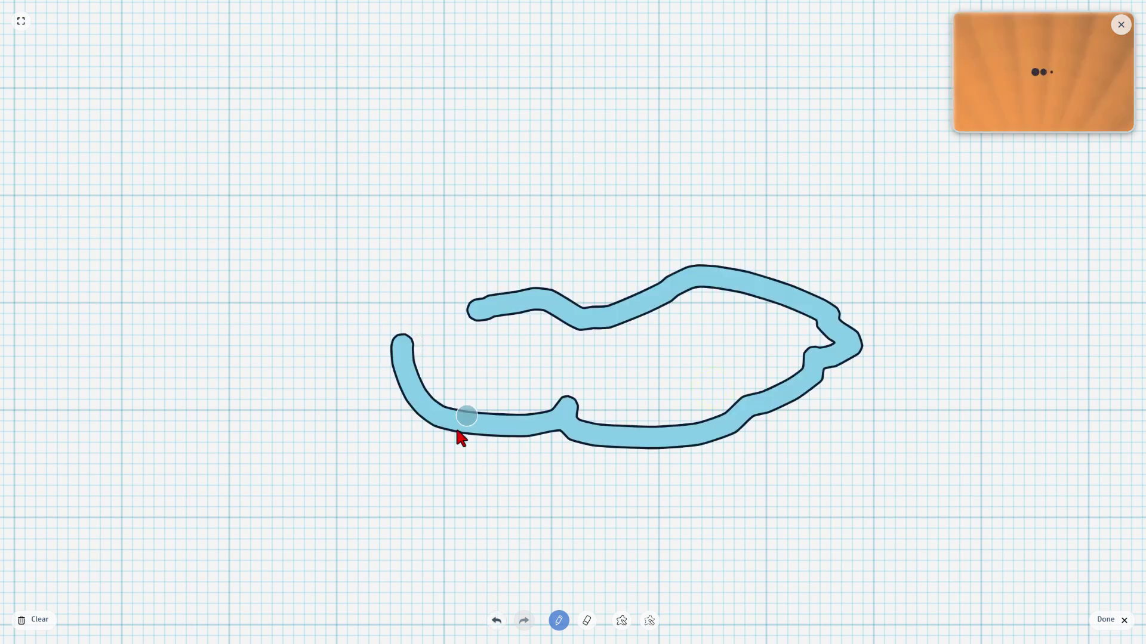
pyautogui.click(32, 618)
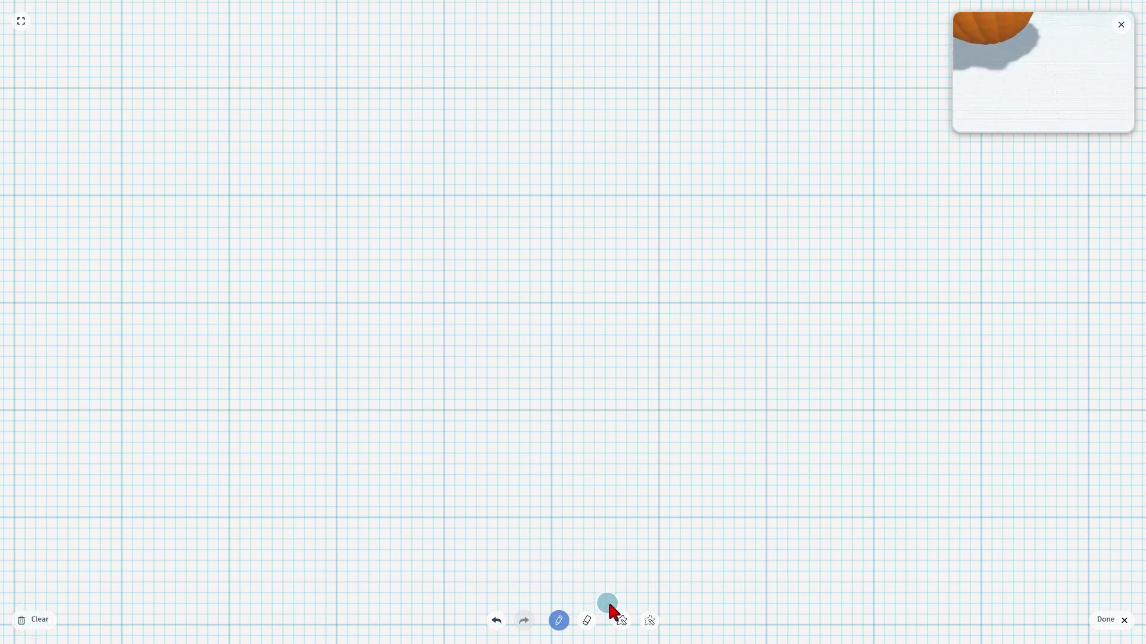
# Draw a wide filled smile with upturned ends using the shape drawing tool, replacing the trial shape, and smooth its left edge with the pencil.
pyautogui.click(622, 621)
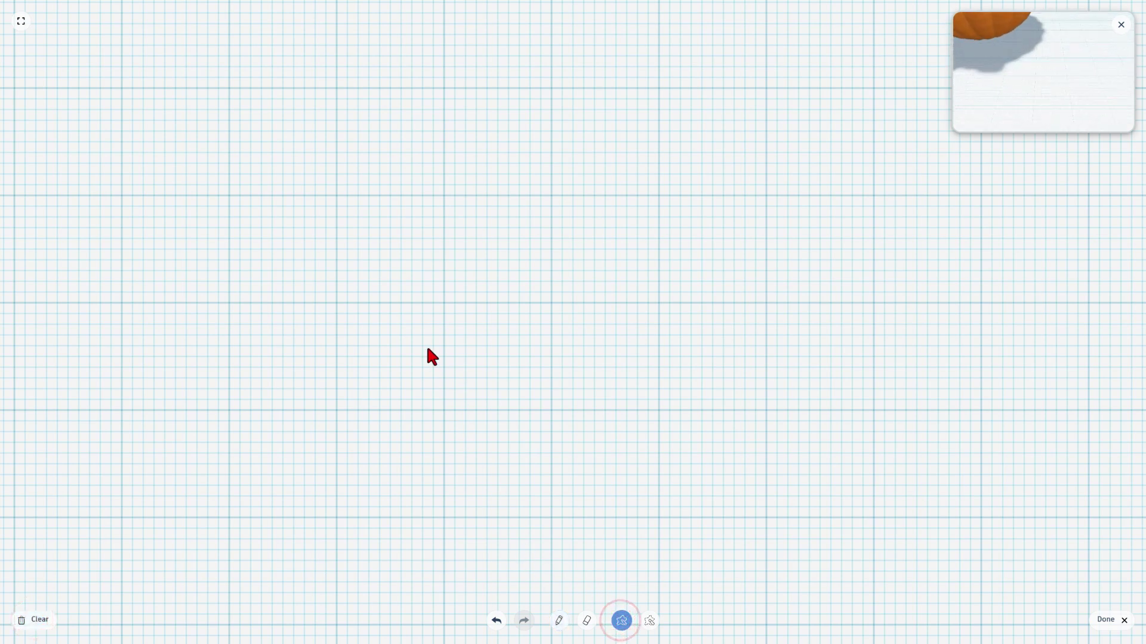
pyautogui.moveTo(343, 306)
pyautogui.mouseDown()
pyautogui.moveTo(419, 245)
pyautogui.moveTo(457, 238)
pyautogui.moveTo(620, 296)
pyautogui.moveTo(847, 299)
pyautogui.moveTo(921, 279)
pyautogui.moveTo(929, 369)
pyautogui.moveTo(866, 402)
pyautogui.moveTo(726, 368)
pyautogui.moveTo(585, 360)
pyautogui.moveTo(481, 396)
pyautogui.moveTo(358, 378)
pyautogui.moveTo(317, 312)
pyautogui.mouseUp()
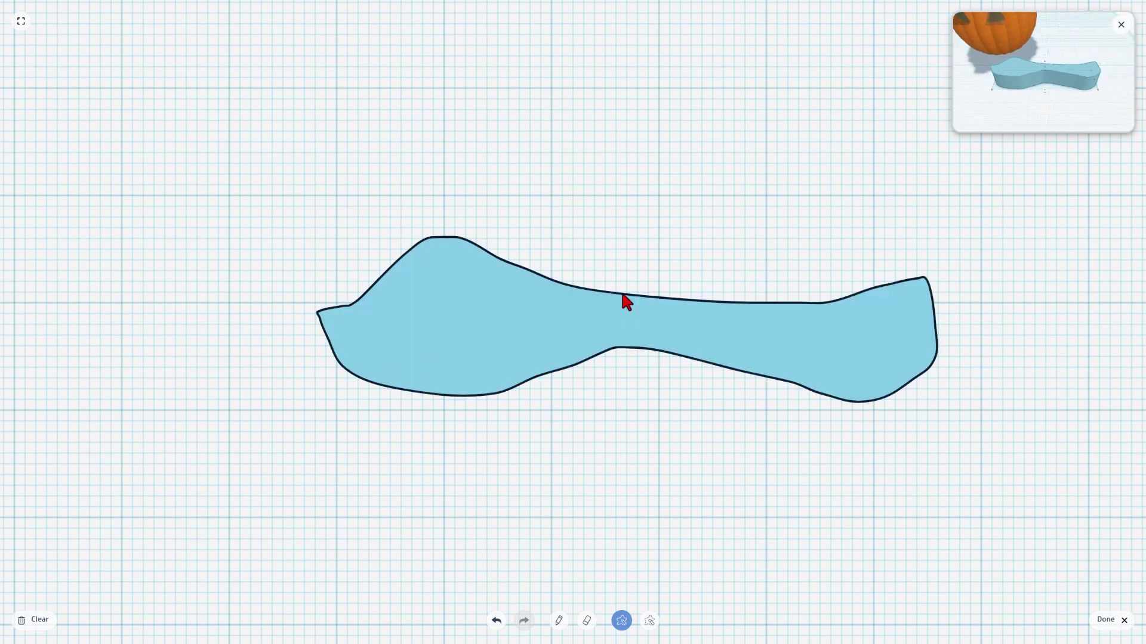
pyautogui.click(37, 616)
pyautogui.moveTo(343, 255)
pyautogui.mouseDown()
pyautogui.moveTo(417, 297)
pyautogui.moveTo(552, 317)
pyautogui.moveTo(670, 318)
pyautogui.moveTo(785, 299)
pyautogui.moveTo(877, 252)
pyautogui.moveTo(860, 314)
pyautogui.moveTo(830, 360)
pyautogui.moveTo(782, 398)
pyautogui.moveTo(693, 435)
pyautogui.moveTo(626, 450)
pyautogui.moveTo(526, 448)
pyautogui.moveTo(412, 422)
pyautogui.mouseUp()
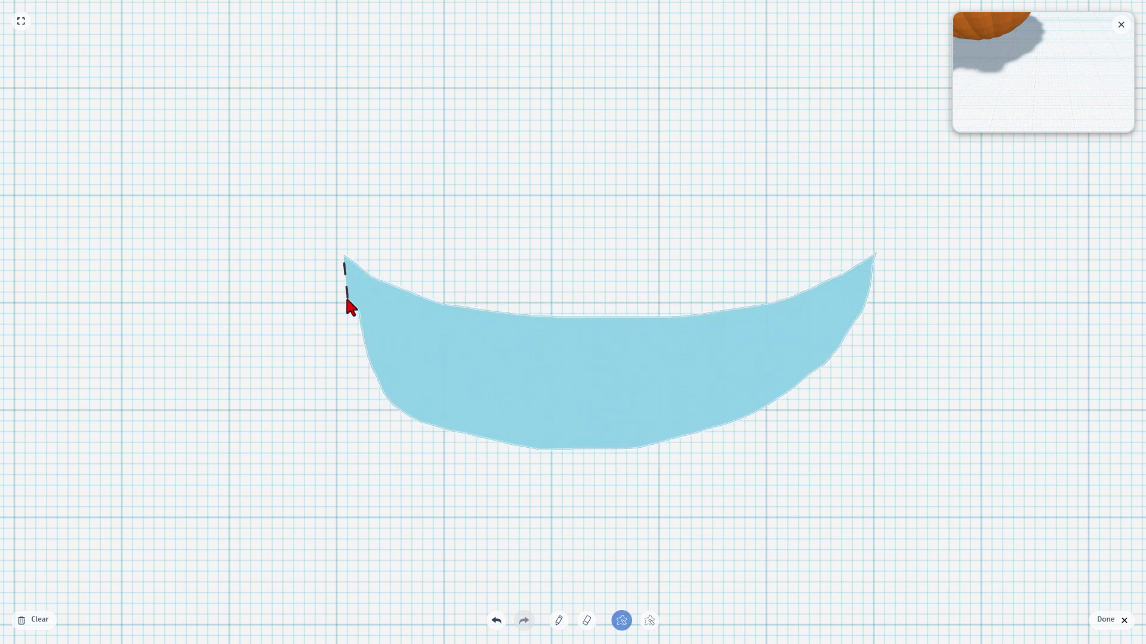
pyautogui.moveTo(347, 300); pyautogui.dragTo(346, 286)
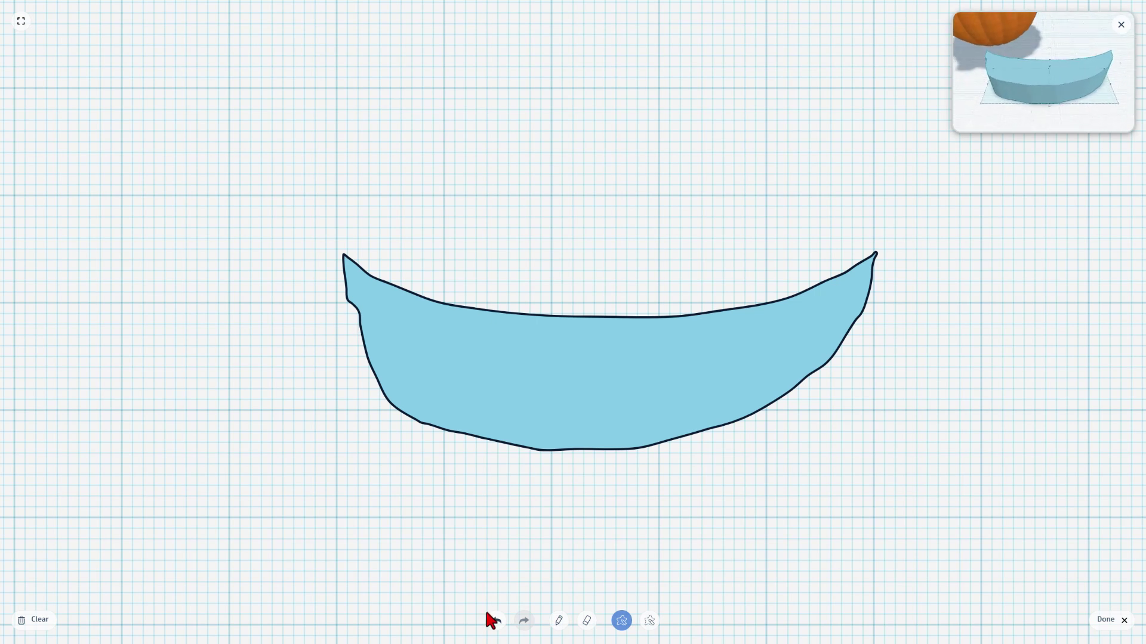
pyautogui.click(561, 627)
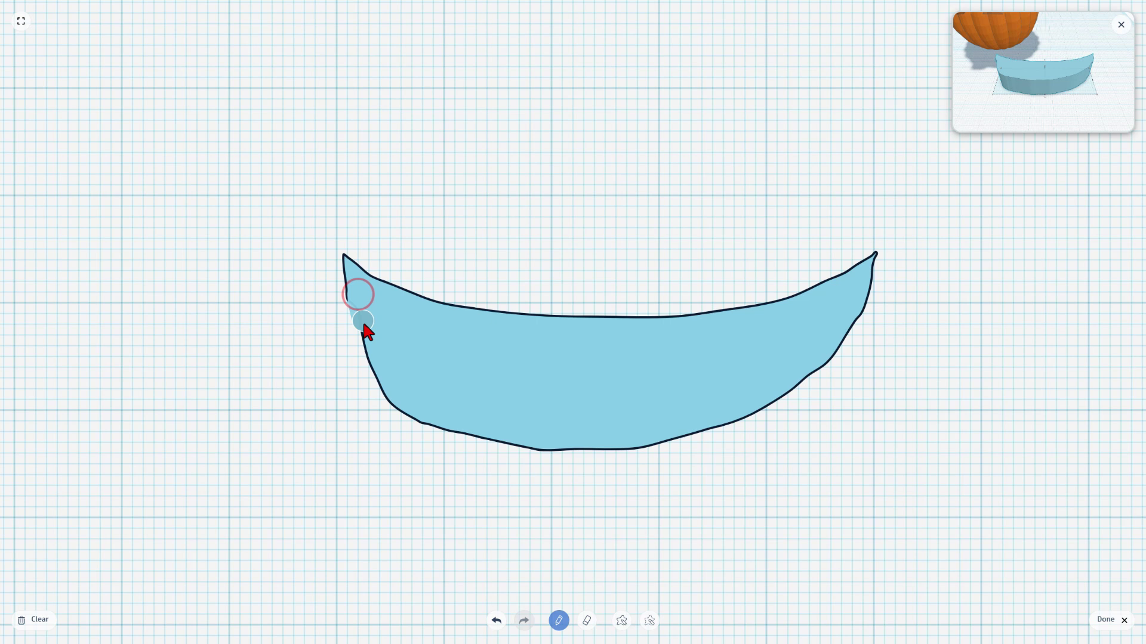
pyautogui.moveTo(372, 342); pyautogui.dragTo(379, 358)
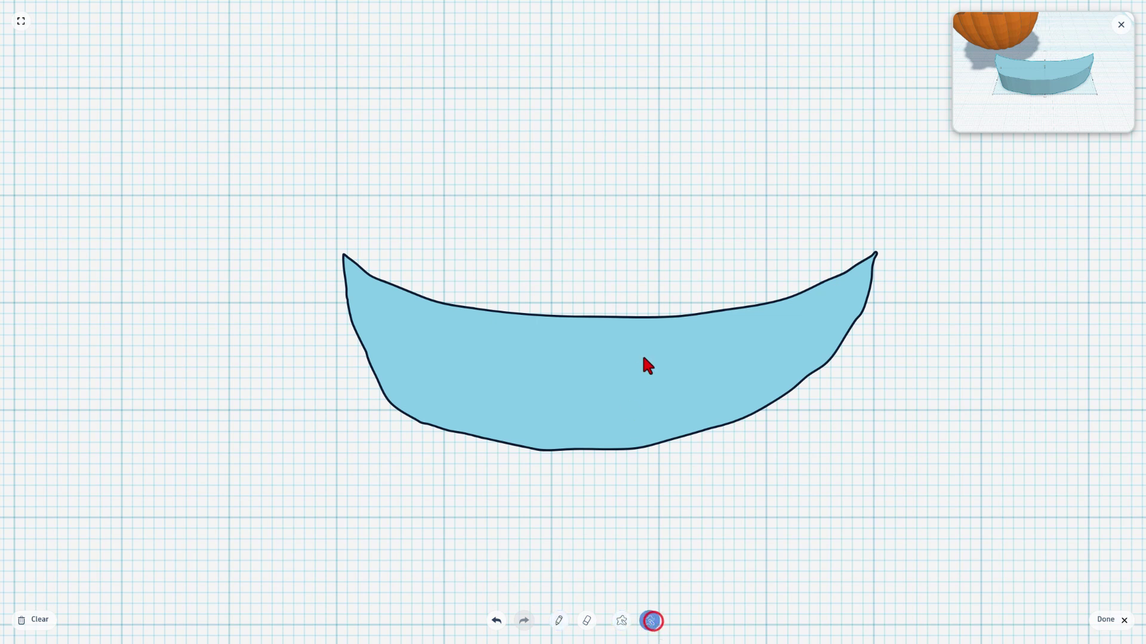
# Cut three roughly square tooth notches into the smile's upper edge with the shape erasing tool.
pyautogui.moveTo(565, 348); pyautogui.dragTo(623, 356)
pyautogui.moveTo(640, 305); pyautogui.dragTo(642, 303)
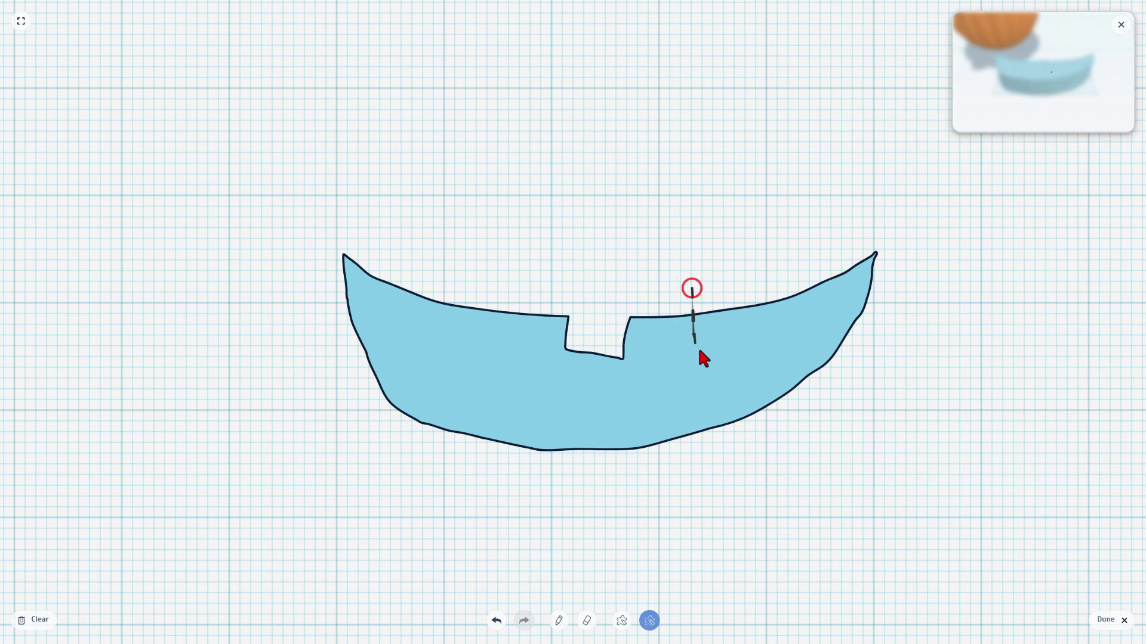
pyautogui.moveTo(699, 351)
pyautogui.mouseDown()
pyautogui.moveTo(729, 358)
pyautogui.moveTo(740, 283)
pyautogui.mouseUp()
pyautogui.moveTo(493, 281)
pyautogui.mouseDown()
pyautogui.moveTo(479, 346)
pyautogui.moveTo(453, 342)
pyautogui.mouseUp()
pyautogui.moveTo(435, 278); pyautogui.dragTo(436, 281)
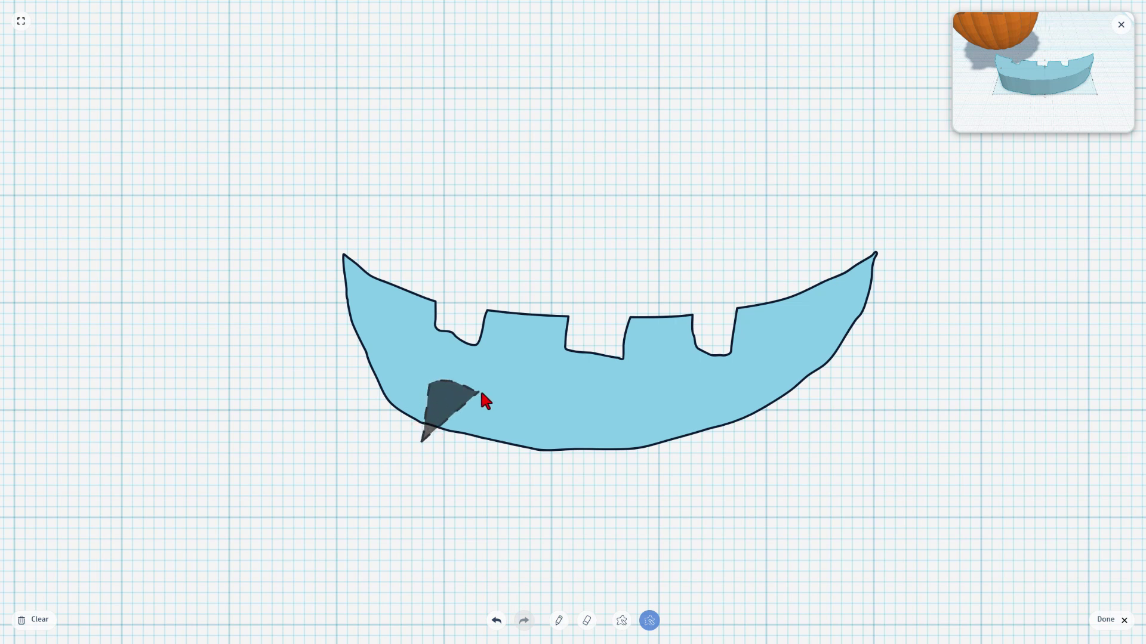
# Cut three tooth notches into the smile's lower edge, erase the rough corner in the upper right notch, and finish the scribble.
pyautogui.moveTo(486, 463); pyautogui.dragTo(488, 465)
pyautogui.moveTo(566, 404)
pyautogui.mouseDown()
pyautogui.moveTo(639, 405)
pyautogui.moveTo(640, 457)
pyautogui.mouseUp()
pyautogui.moveTo(720, 452)
pyautogui.mouseDown()
pyautogui.moveTo(725, 398)
pyautogui.moveTo(794, 438)
pyautogui.mouseUp()
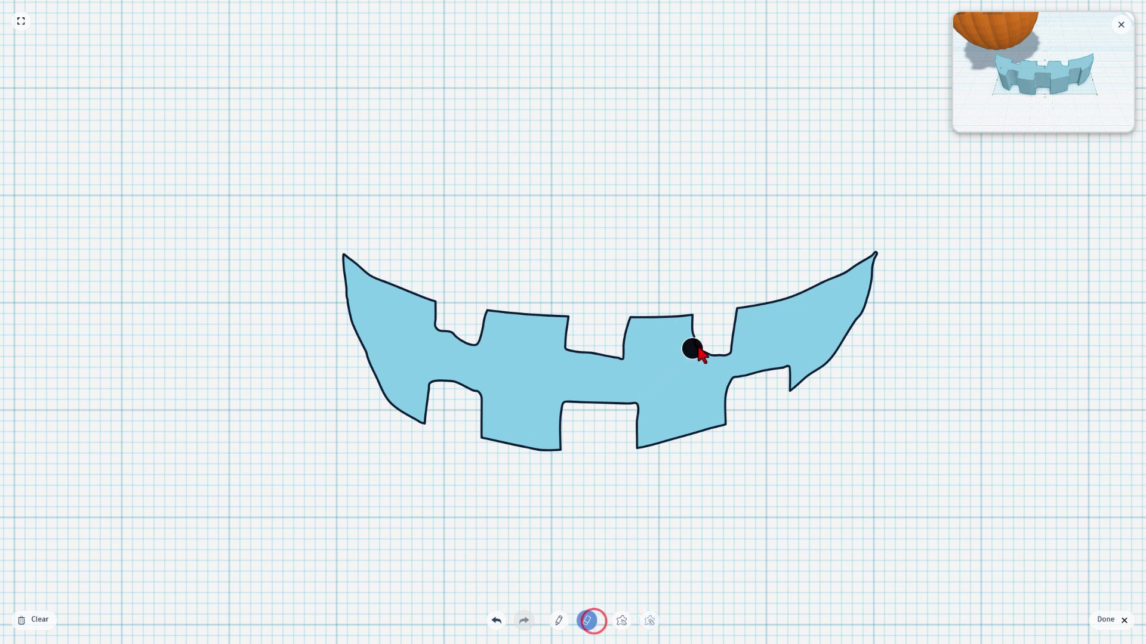
pyautogui.moveTo(691, 346); pyautogui.dragTo(704, 338)
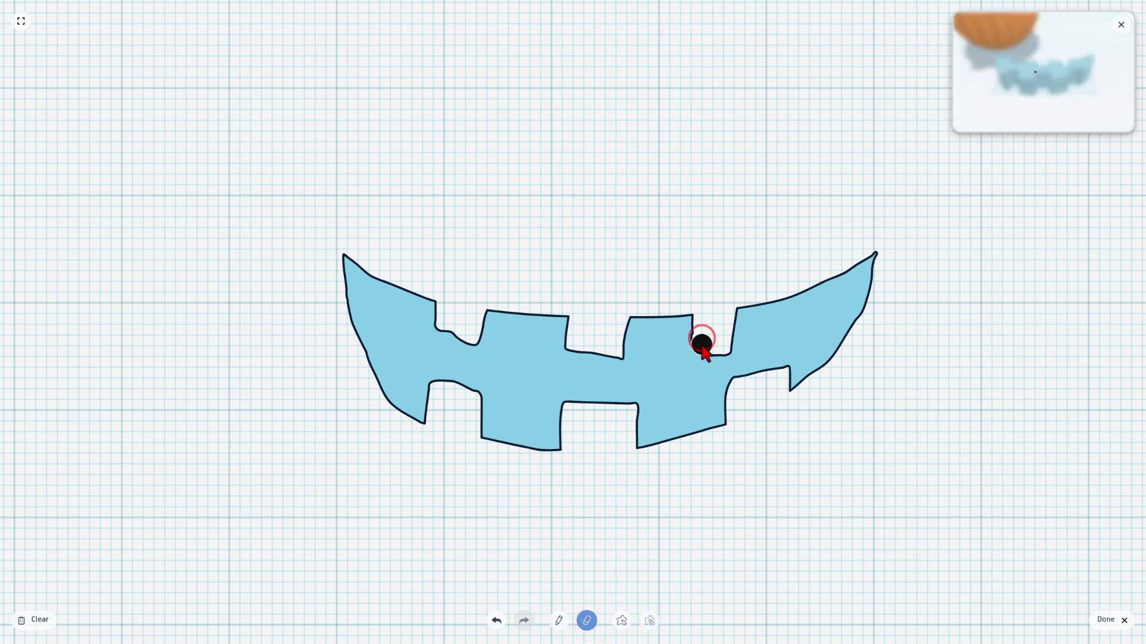
pyautogui.click(1107, 620)
# Move the mouth shape directly in front of the pumpkin below the eyes and turn it into a hole.
pyautogui.scroll(-4, 459, 525)
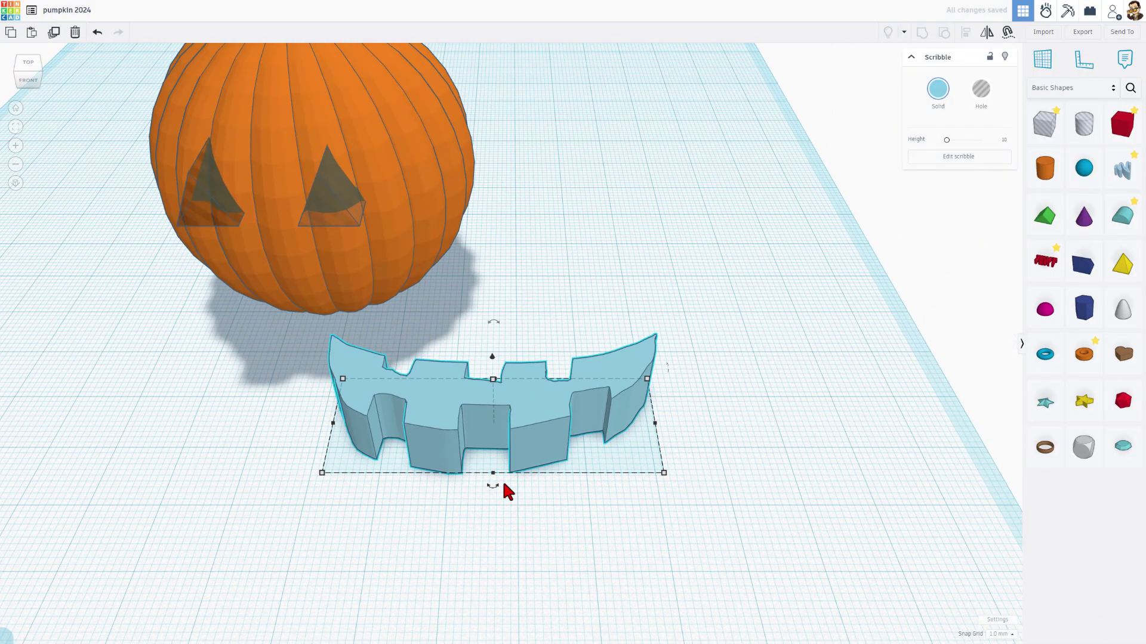
pyautogui.moveTo(516, 444)
pyautogui.mouseDown()
pyautogui.moveTo(239, 388)
pyautogui.moveTo(321, 400)
pyautogui.mouseUp()
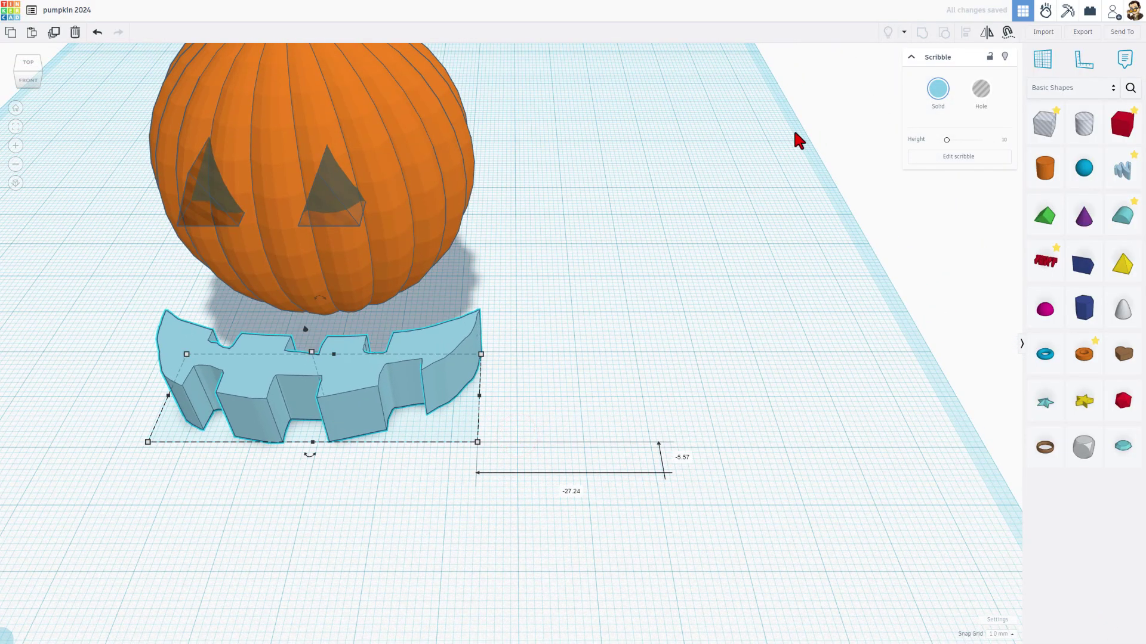
pyautogui.click(980, 90)
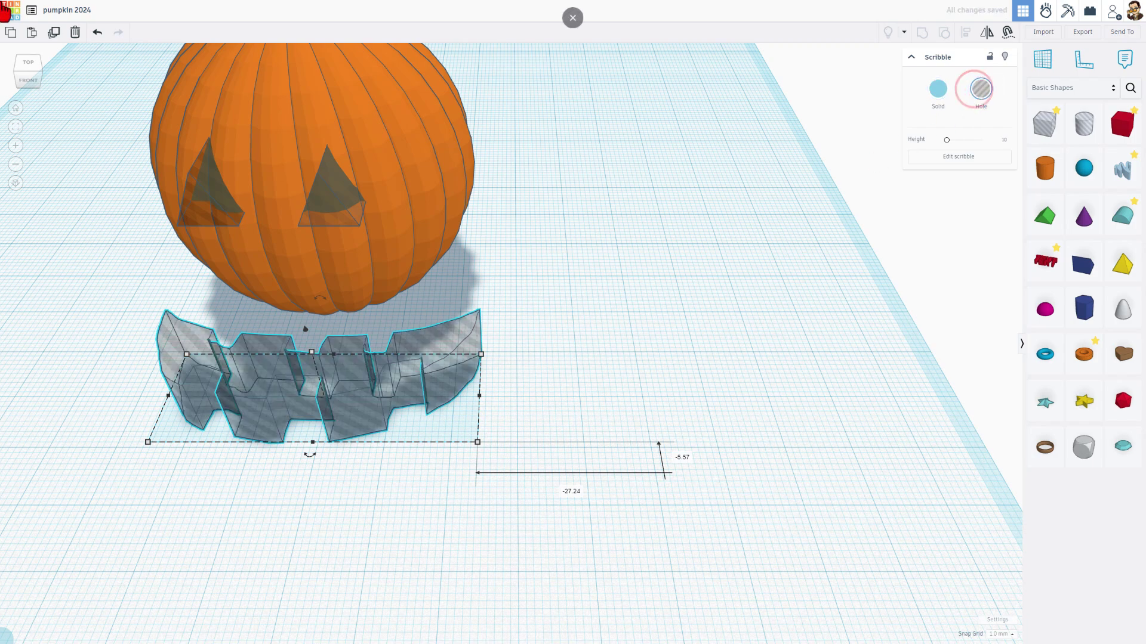
# Rotate the mouth hole 90° so that it stands upright in front of the pumpkin with its smile facing forward.
pyautogui.click(41, 74)
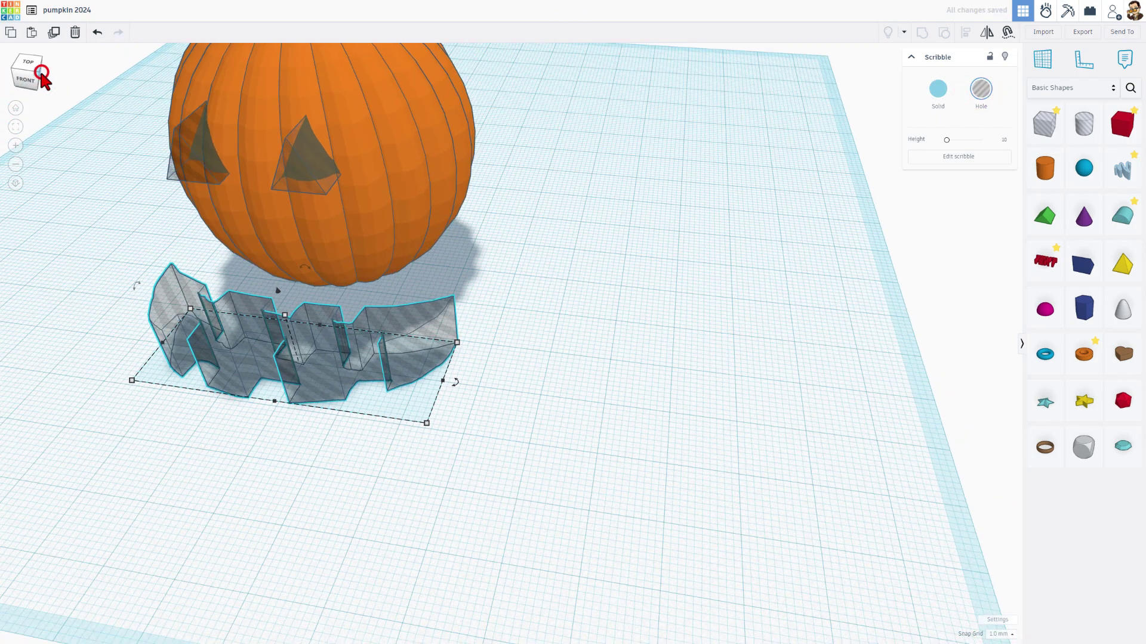
pyautogui.moveTo(216, 174)
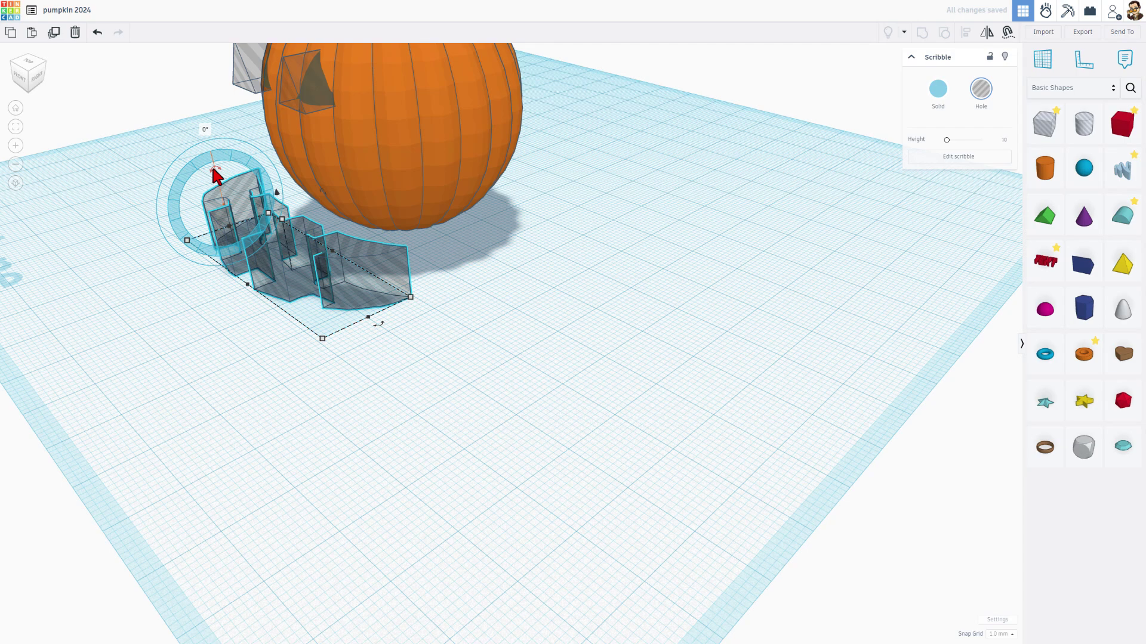
pyautogui.moveTo(212, 168); pyautogui.dragTo(191, 177)
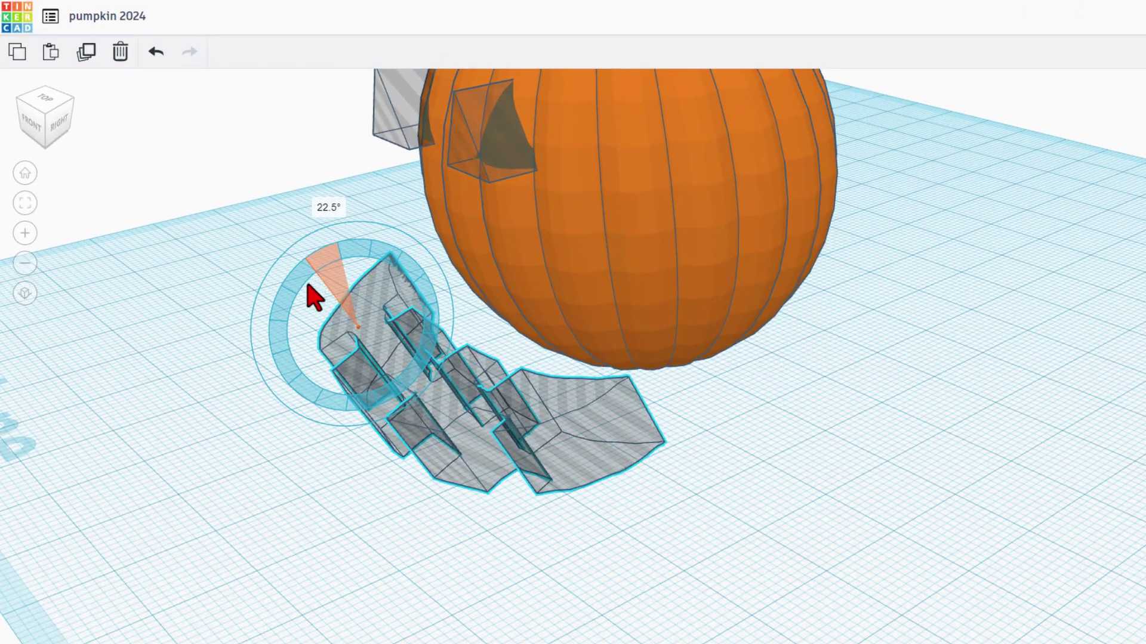
pyautogui.moveTo(308, 286); pyautogui.dragTo(309, 342)
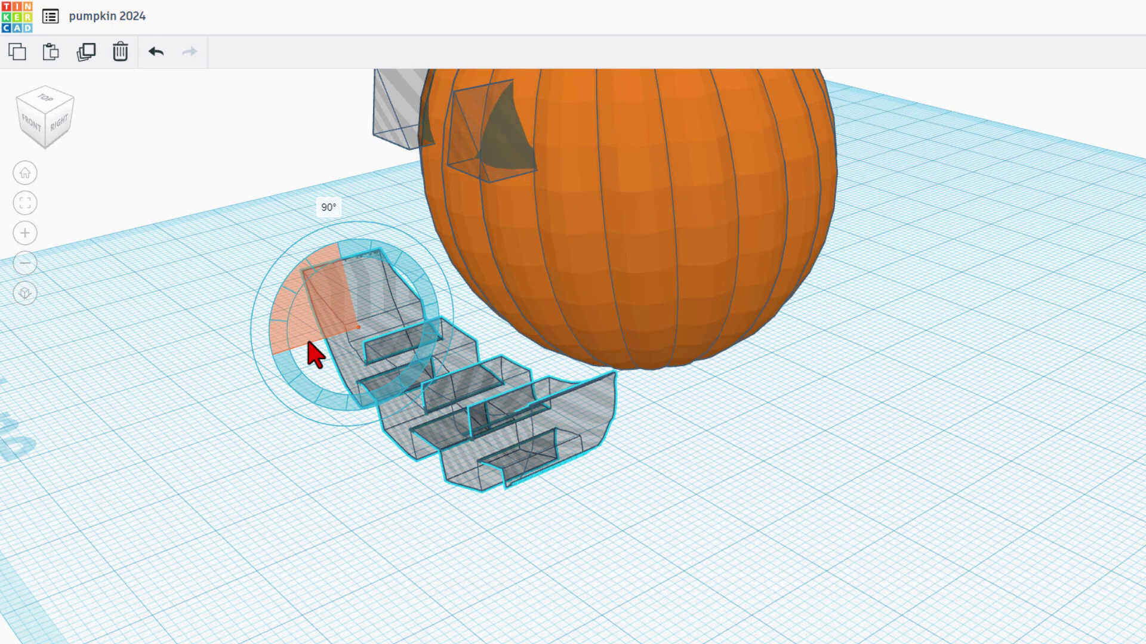
pyautogui.moveTo(308, 342); pyautogui.dragTo(199, 363)
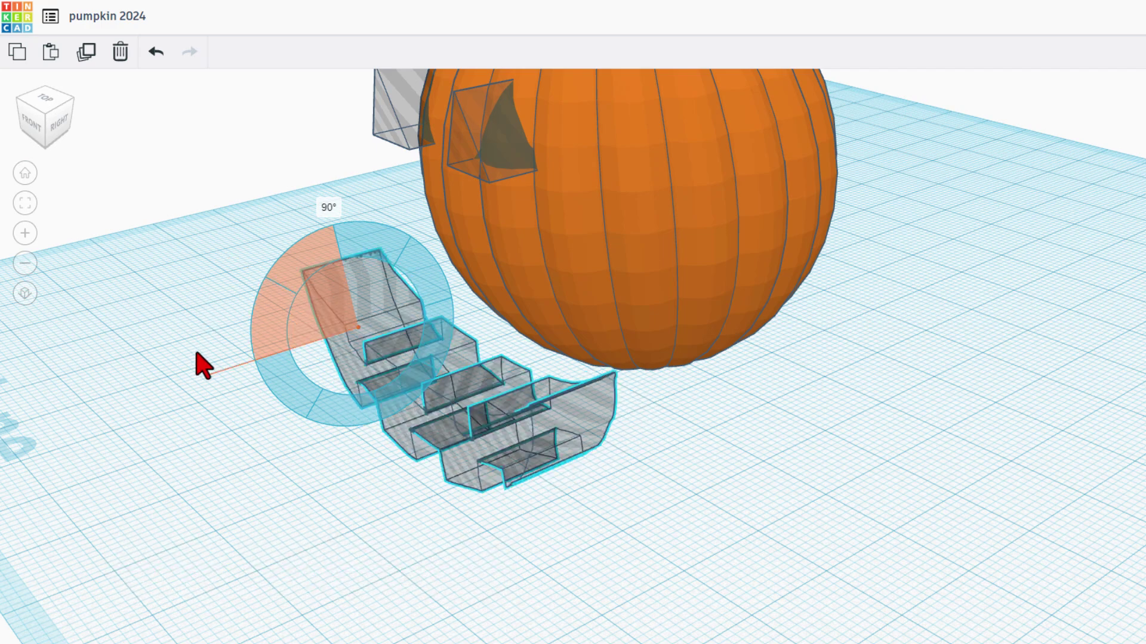
pyautogui.click(277, 546)
pyautogui.moveTo(278, 546); pyautogui.dragTo(711, 517, button='right')
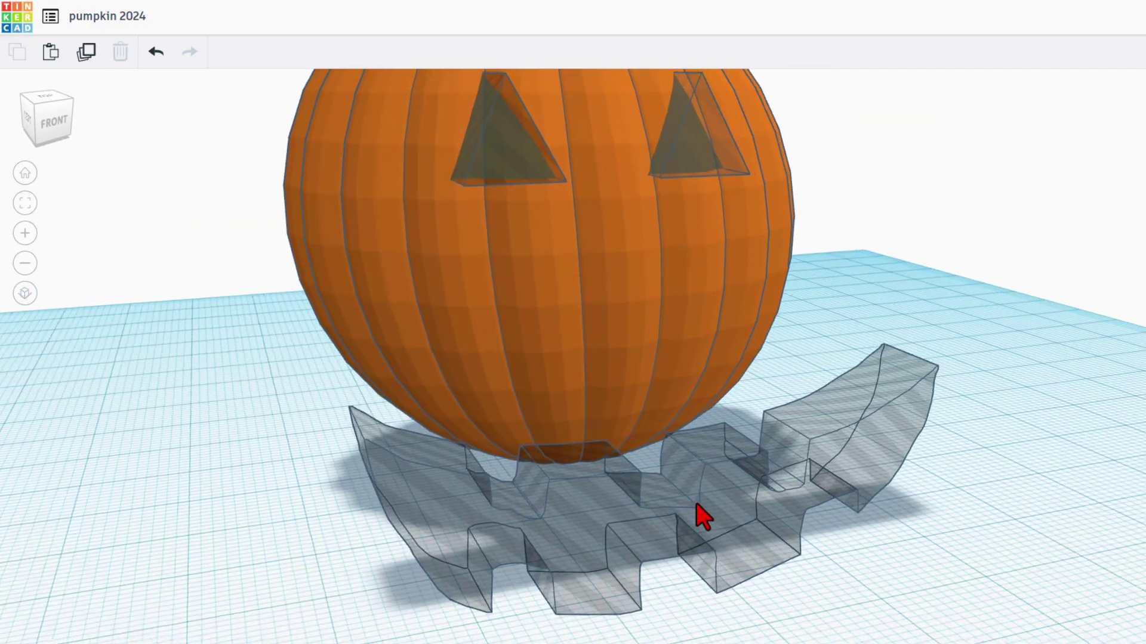
# Move the upright mouth hole against the pumpkin's front and raise it to face level just below the eyes.
pyautogui.moveTo(696, 501); pyautogui.dragTo(649, 464)
pyautogui.hotkey('ctrl', 'Up')
pyautogui.hotkey('ctrl', 'Up')
pyautogui.hotkey('ctrl', 'Up')
pyautogui.hotkey('ctrl', 'Up')
pyautogui.hotkey('ctrl', 'Up')
pyautogui.hotkey('ctrl', 'Up')
pyautogui.hotkey('ctrl', 'Up')
pyautogui.hotkey('ctrl', 'Up')
pyautogui.hotkey('ctrl', 'Up')
pyautogui.hotkey('ctrl', 'Up')
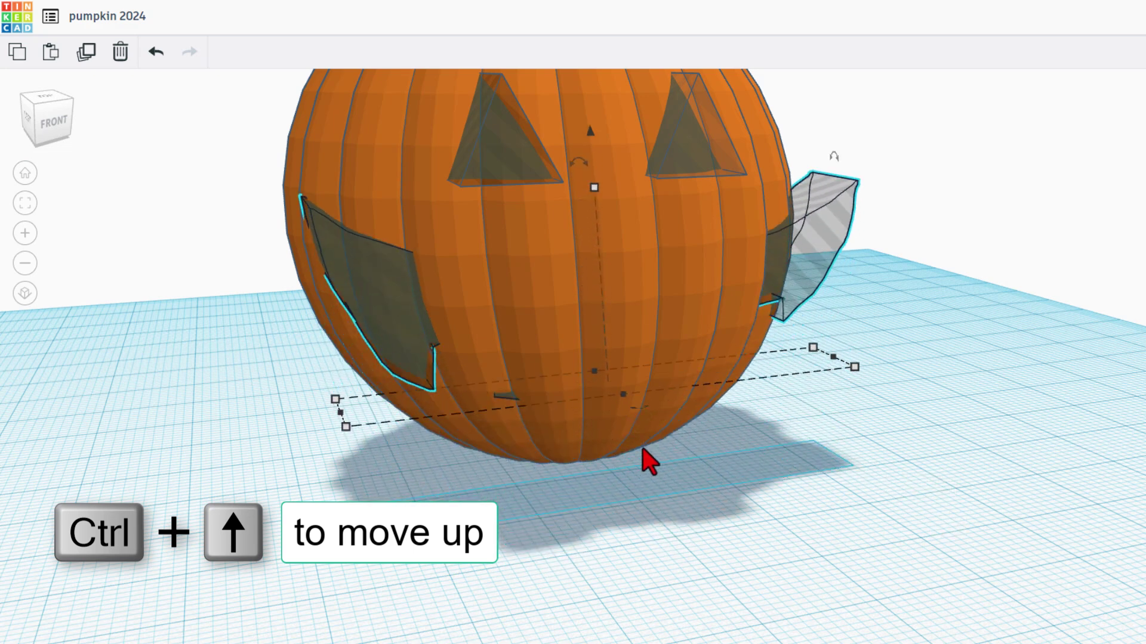
# Pull the mouth hole slightly forward and scale it down proportionally about its centre until it fits within the pumpkin's width.
pyautogui.moveTo(620, 393); pyautogui.dragTo(638, 419)
pyautogui.scroll(-5, 652, 505)
pyautogui.moveTo(801, 552); pyautogui.dragTo(743, 591, button='right')
pyautogui.click(742, 585)
pyautogui.moveTo(695, 401); pyautogui.dragTo(637, 498, button='right')
pyautogui.click(646, 442)
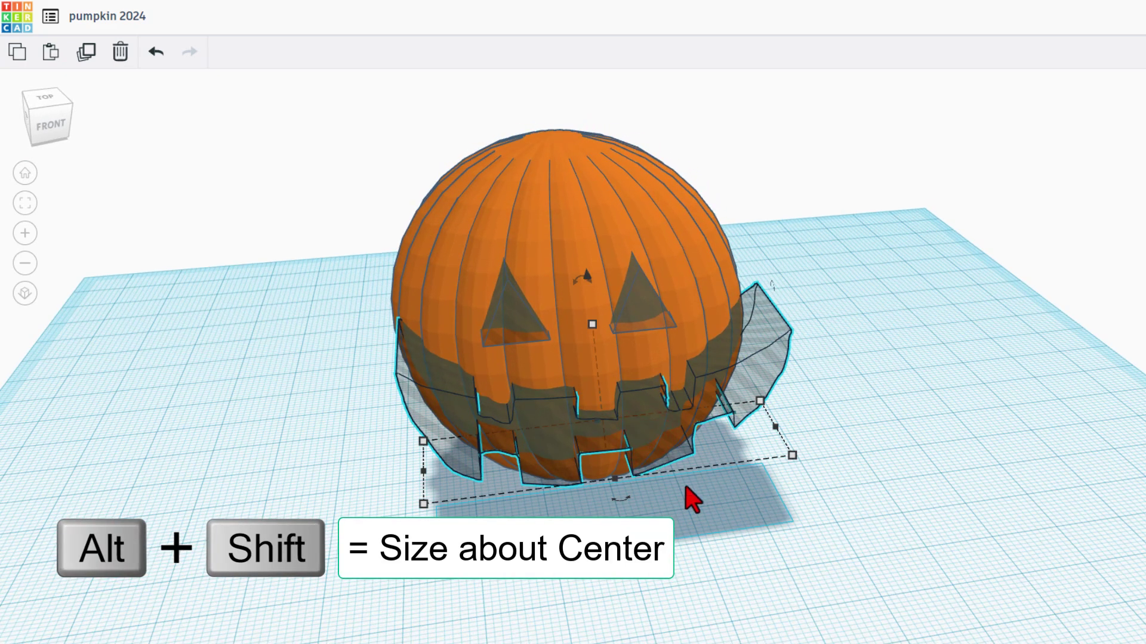
pyautogui.keyDown('alt'); pyautogui.keyDown('shift'); pyautogui.moveTo(793, 459); pyautogui.dragTo(716, 455); pyautogui.keyUp('shift'); pyautogui.keyUp('alt')
pyautogui.click(711, 550)
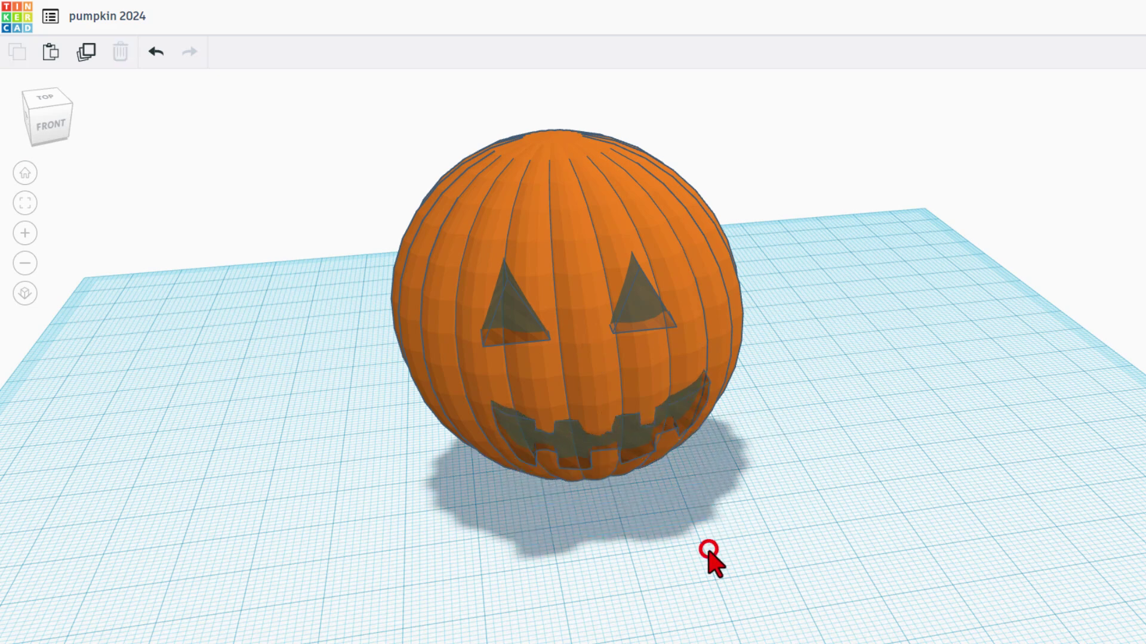
# Nudge the mouth hole up two grid steps on the pumpkin's face.
pyautogui.click(632, 432)
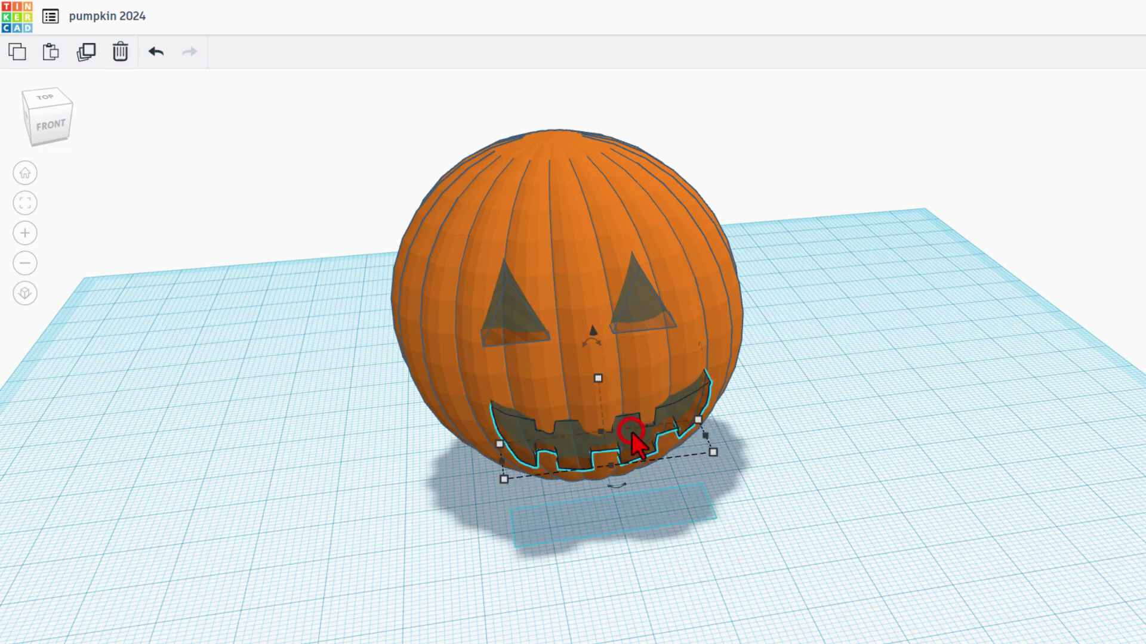
pyautogui.hotkey('ctrl', 'Up')
pyautogui.hotkey('ctrl', 'Up')
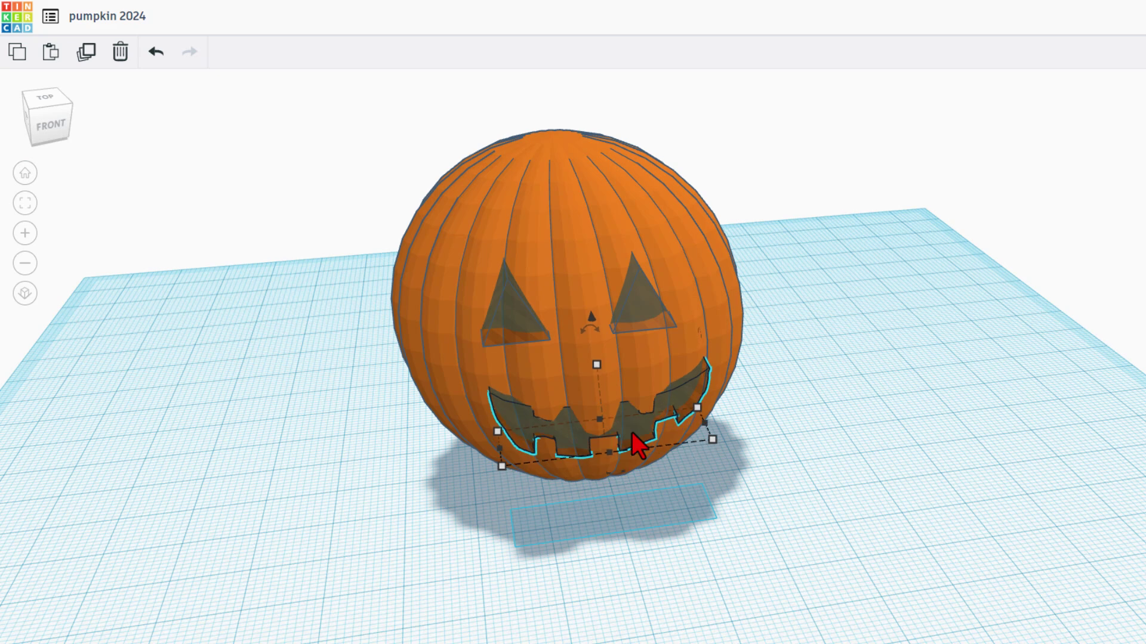
pyautogui.press('Escape')
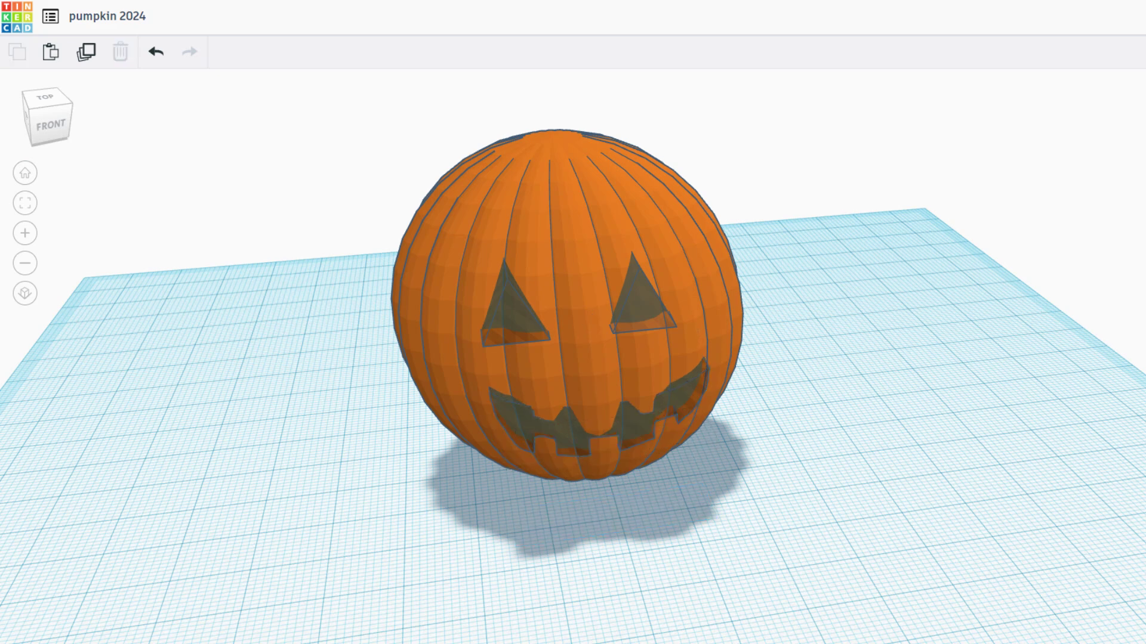
# Align the mouth hole to the pumpkin's side-to-side centre and shift it slightly forward out of the face.
pyautogui.moveTo(566, 555); pyautogui.dragTo(641, 430)
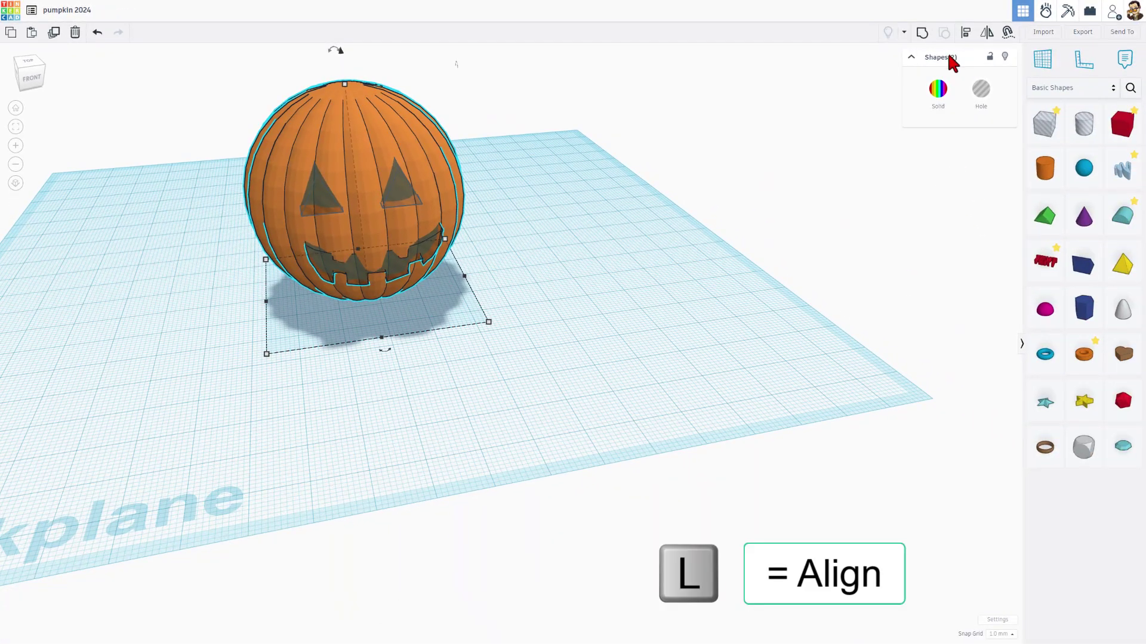
pyautogui.press('l')
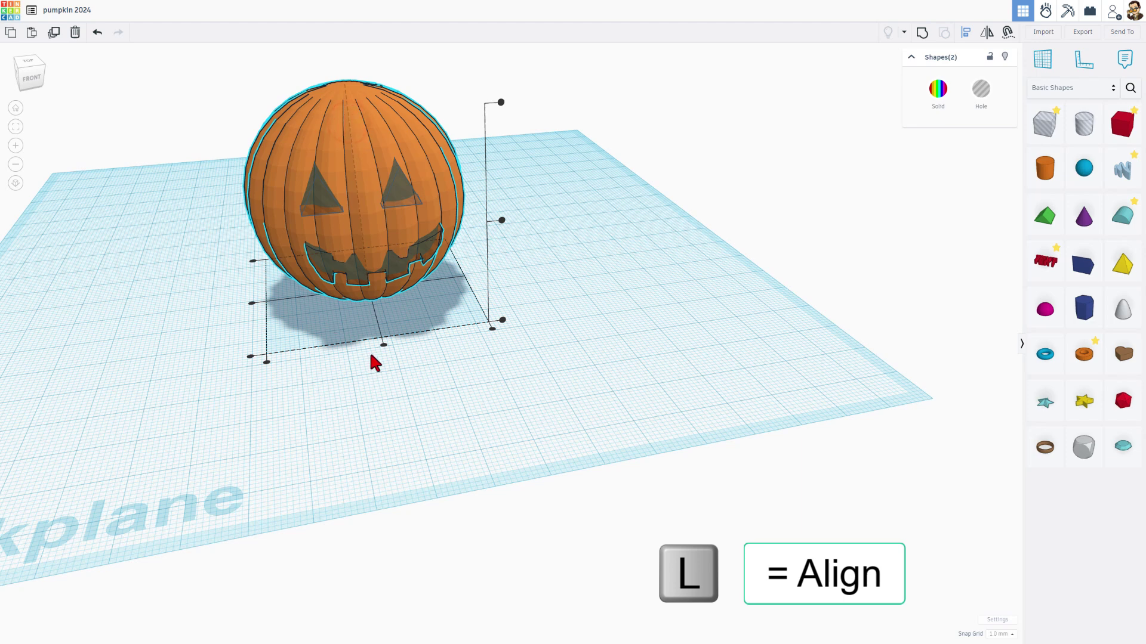
pyautogui.click(384, 344)
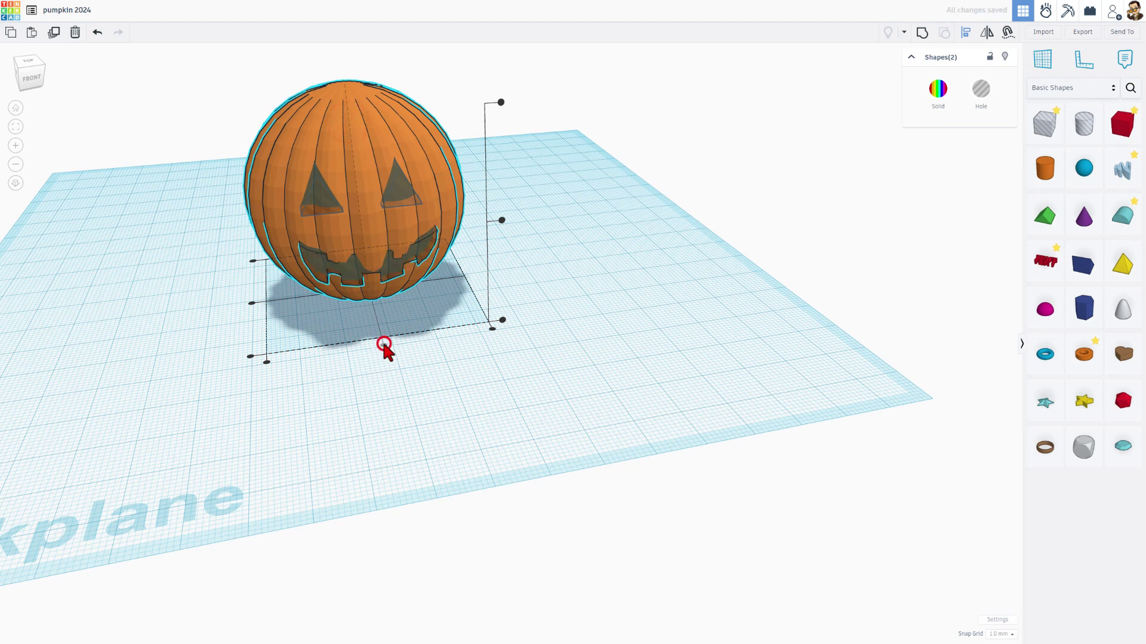
pyautogui.click(369, 377)
pyautogui.click(388, 263)
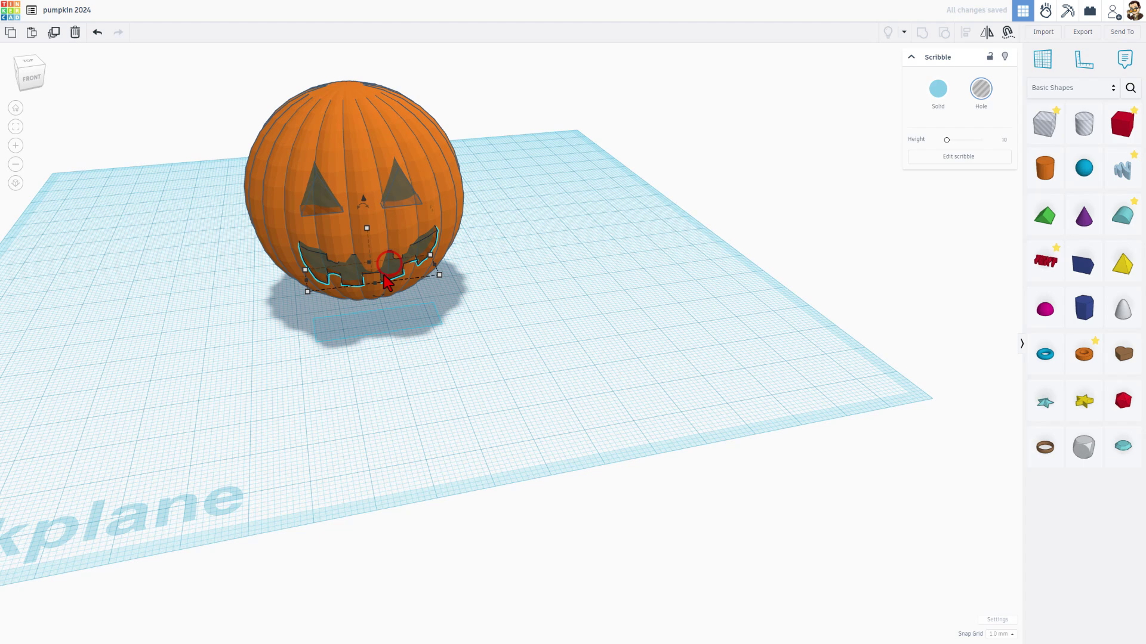
pyautogui.moveTo(370, 270)
pyautogui.mouseDown()
pyautogui.moveTo(366, 256)
pyautogui.moveTo(378, 303)
pyautogui.mouseUp()
pyautogui.click(481, 332)
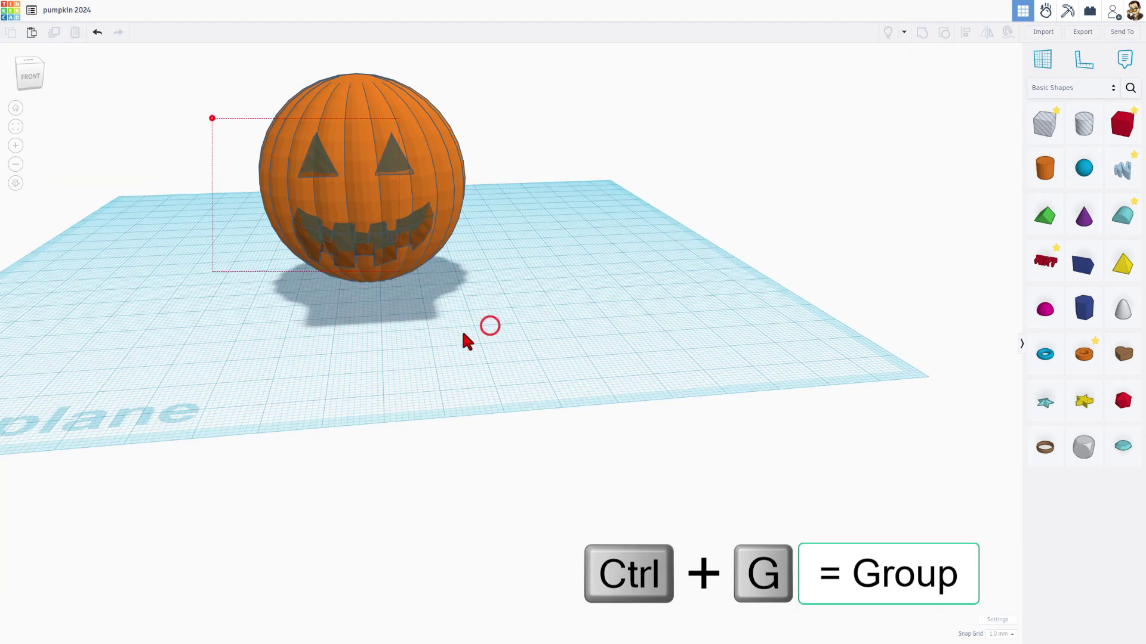
# Group all shapes to cut the eyes and mouth out of the pumpkin.
pyautogui.hotkey('ctrl', 'a')
pyautogui.hotkey('ctrl', 'g')
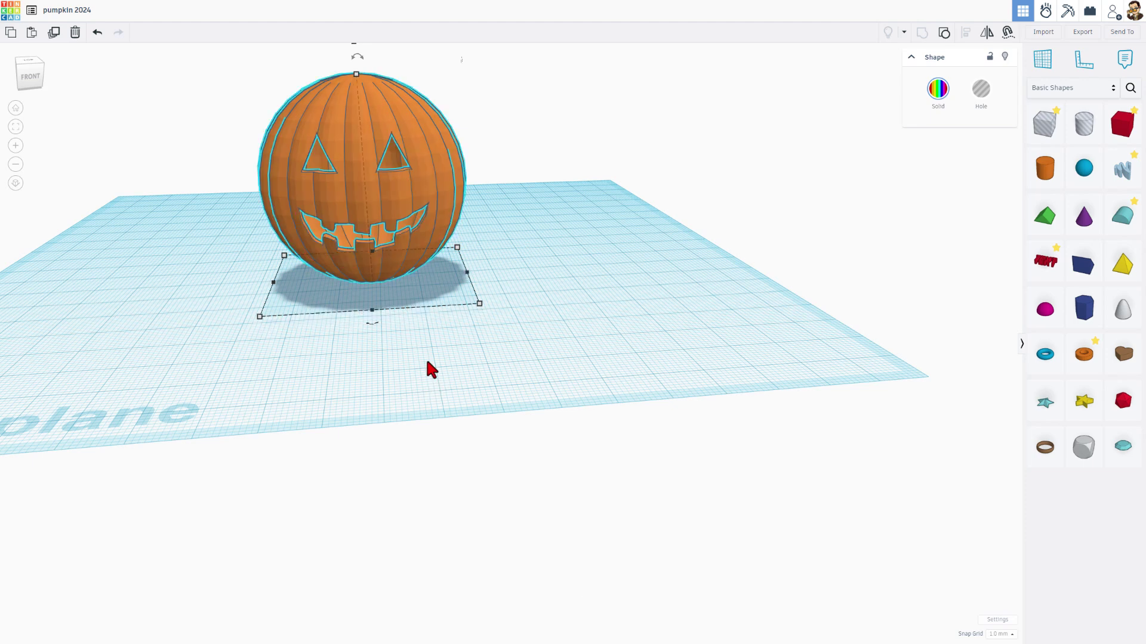
pyautogui.moveTo(429, 358); pyautogui.dragTo(459, 356, button='right')
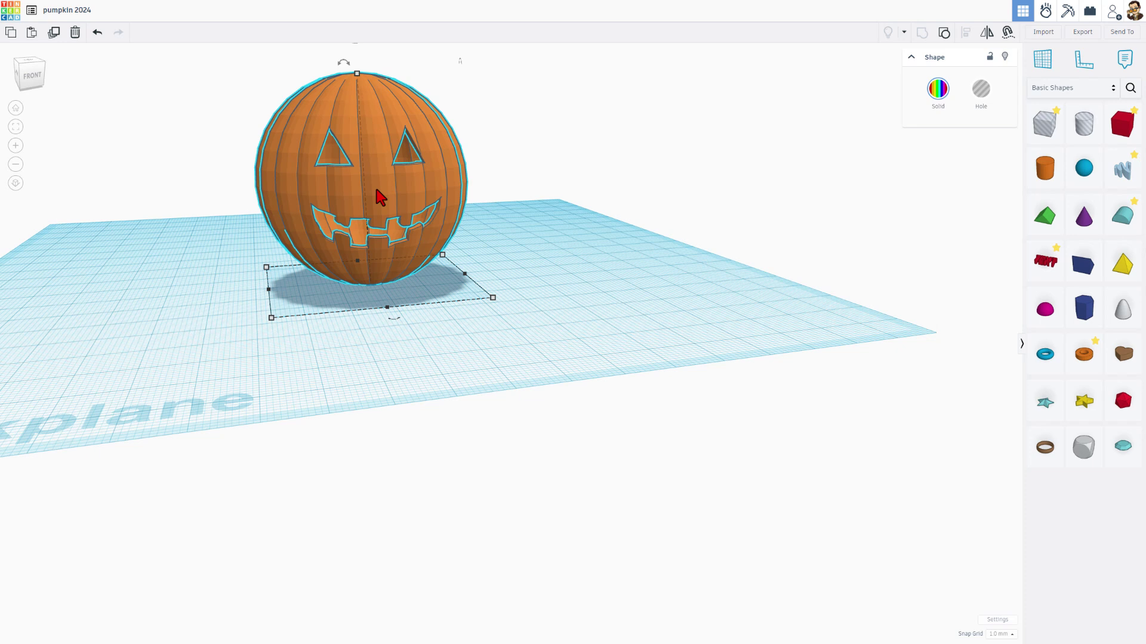
# Edit the mouth hole inside the pumpkin group, stretching its height to about 12.22 mm, and return to the finished group.
pyautogui.doubleClick(384, 185)
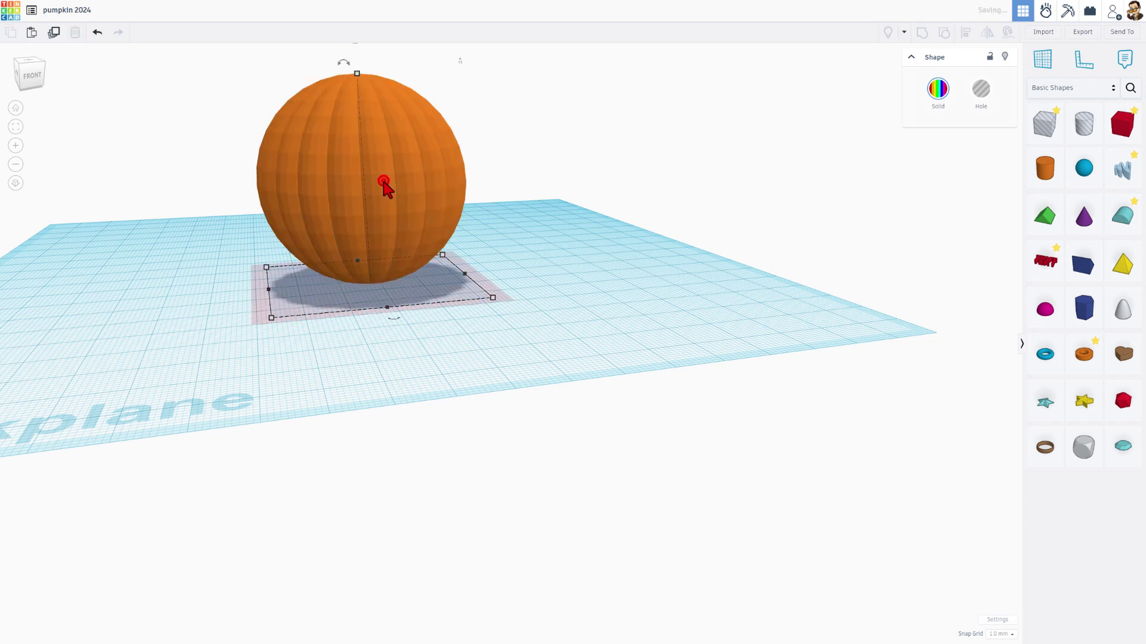
pyautogui.click(384, 230)
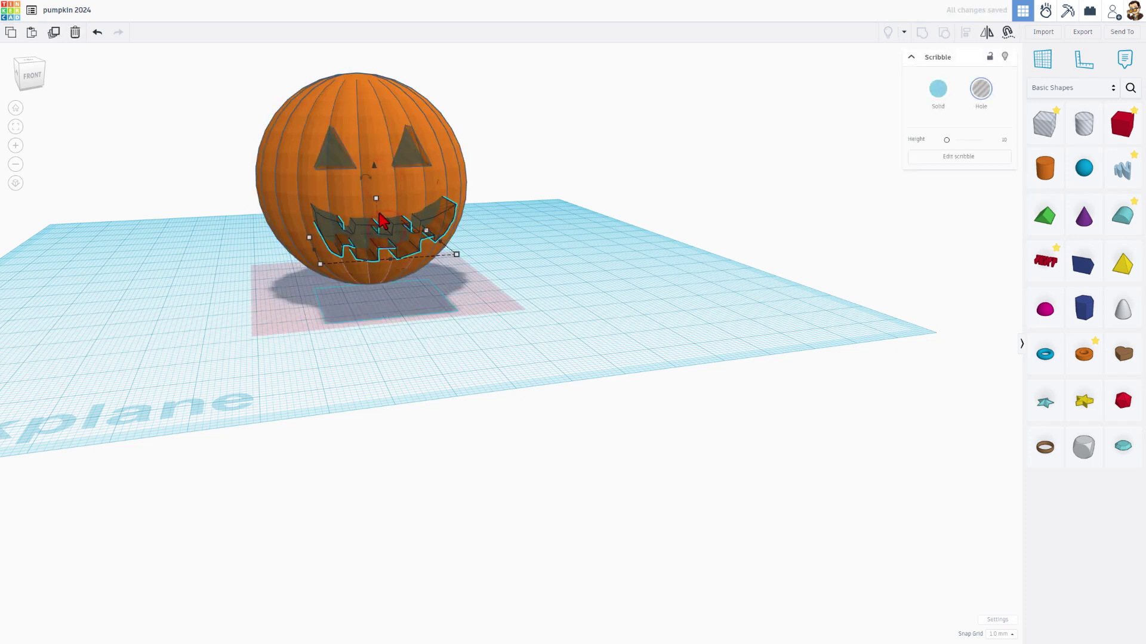
pyautogui.moveTo(376, 199); pyautogui.dragTo(377, 195)
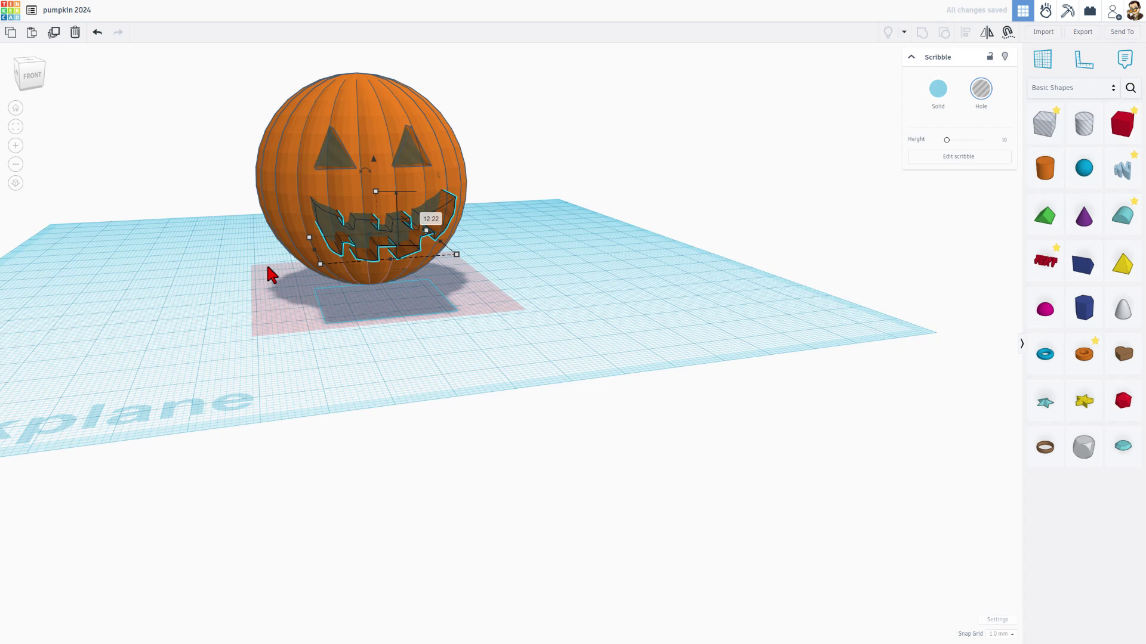
pyautogui.click(620, 272)
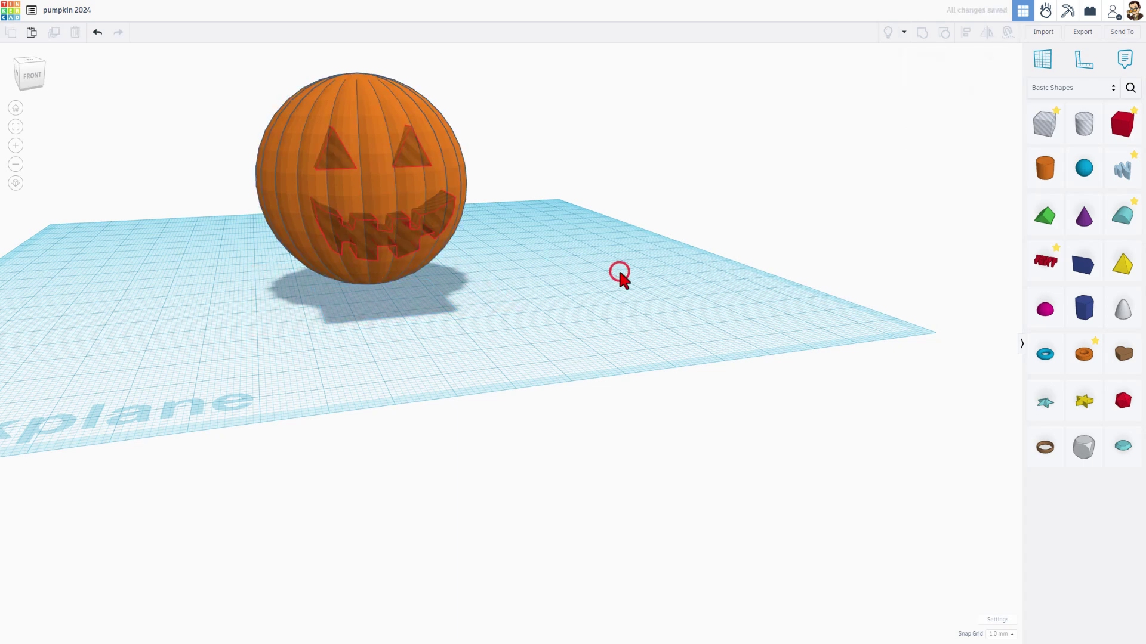
pyautogui.moveTo(680, 258); pyautogui.dragTo(603, 296, button='right')
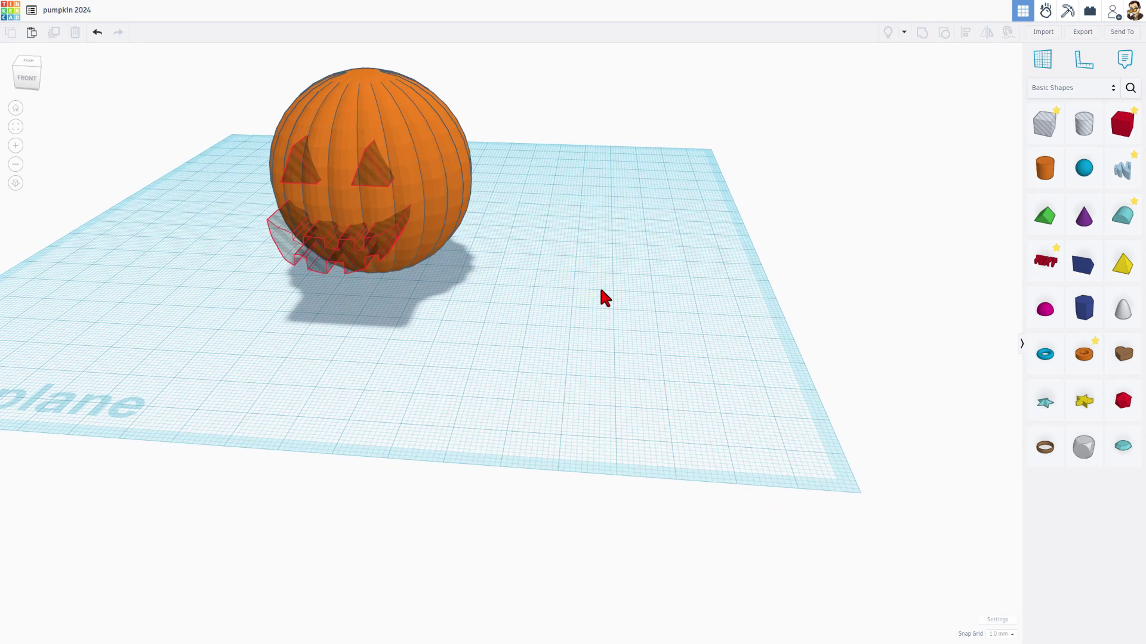
pyautogui.moveTo(642, 289); pyautogui.dragTo(713, 263, button='right')
# Browse the Creatures & Characters shape collection, including its accessories, for pumpkin decorations, and return to Basic Shapes.
pyautogui.click(1056, 88)
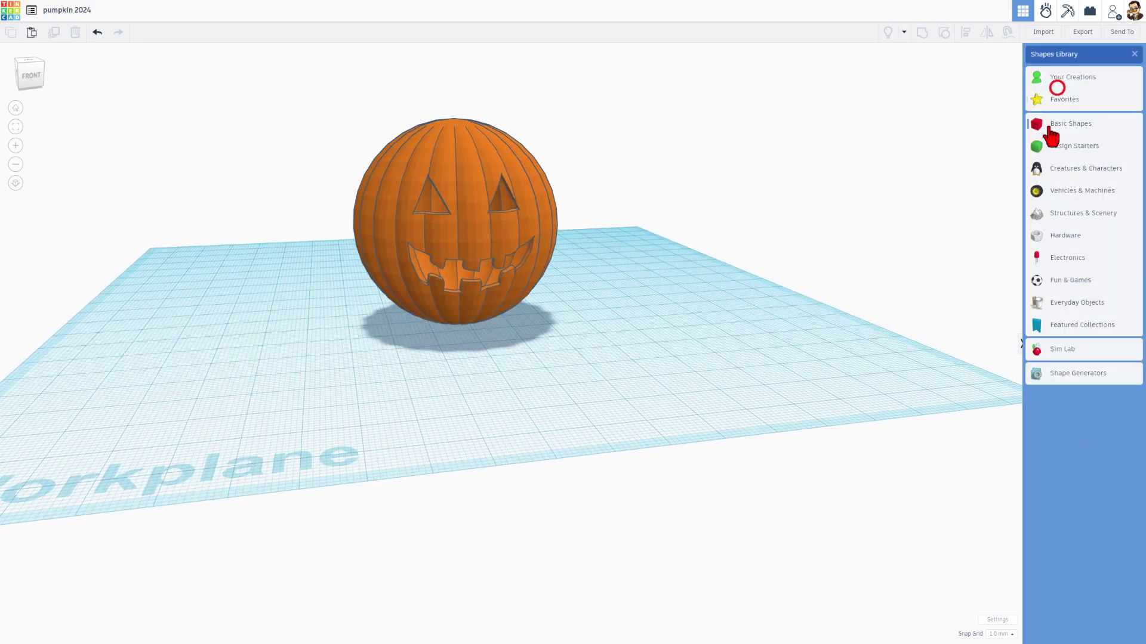
pyautogui.click(1072, 169)
pyautogui.click(1114, 119)
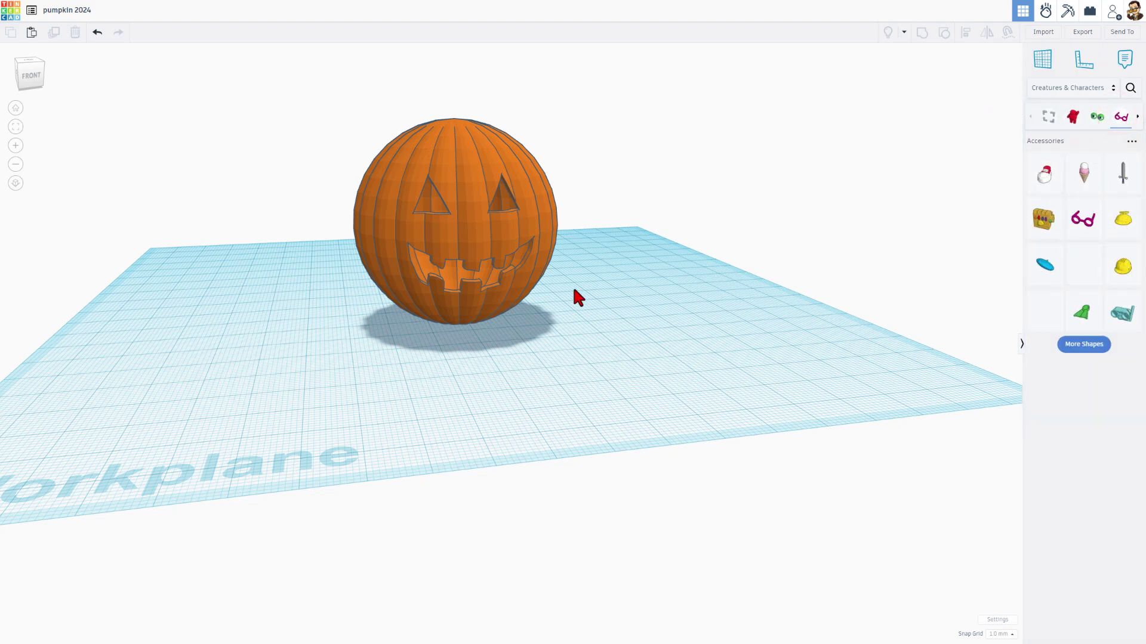
pyautogui.moveTo(574, 290); pyautogui.dragTo(525, 182, button='right')
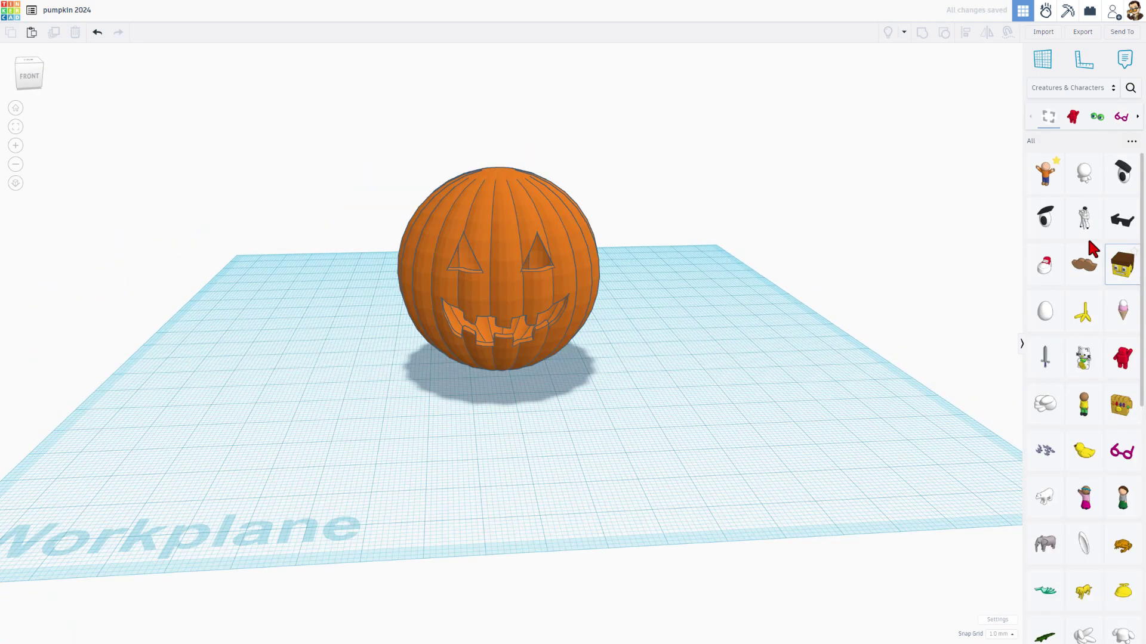
pyautogui.scroll(-5, 1087, 235)
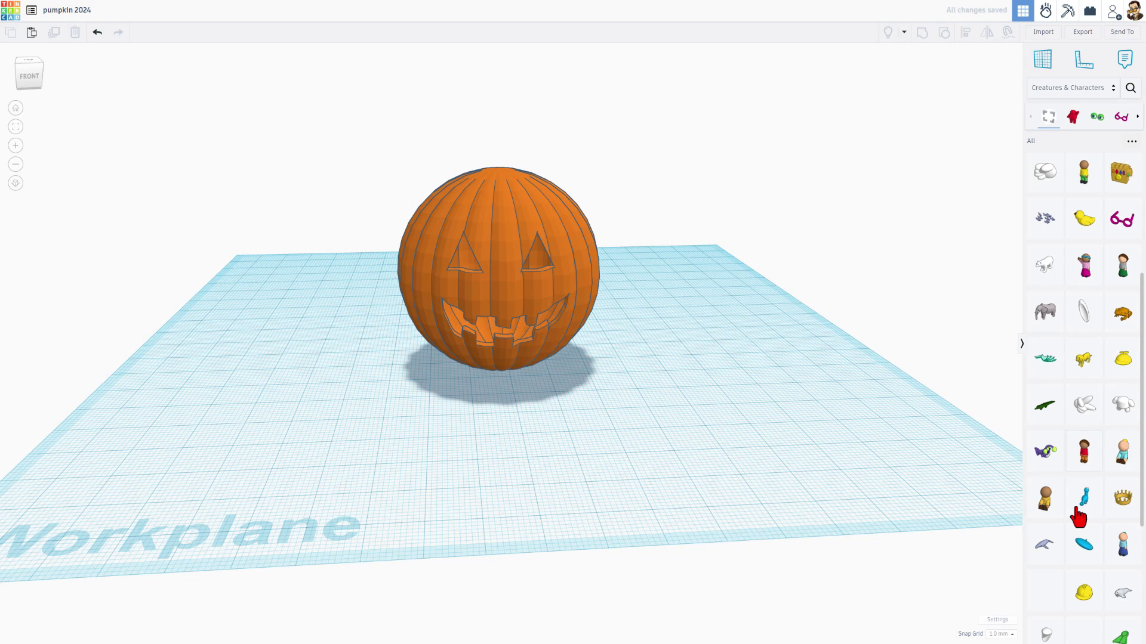
pyautogui.scroll(-3, 1076, 626)
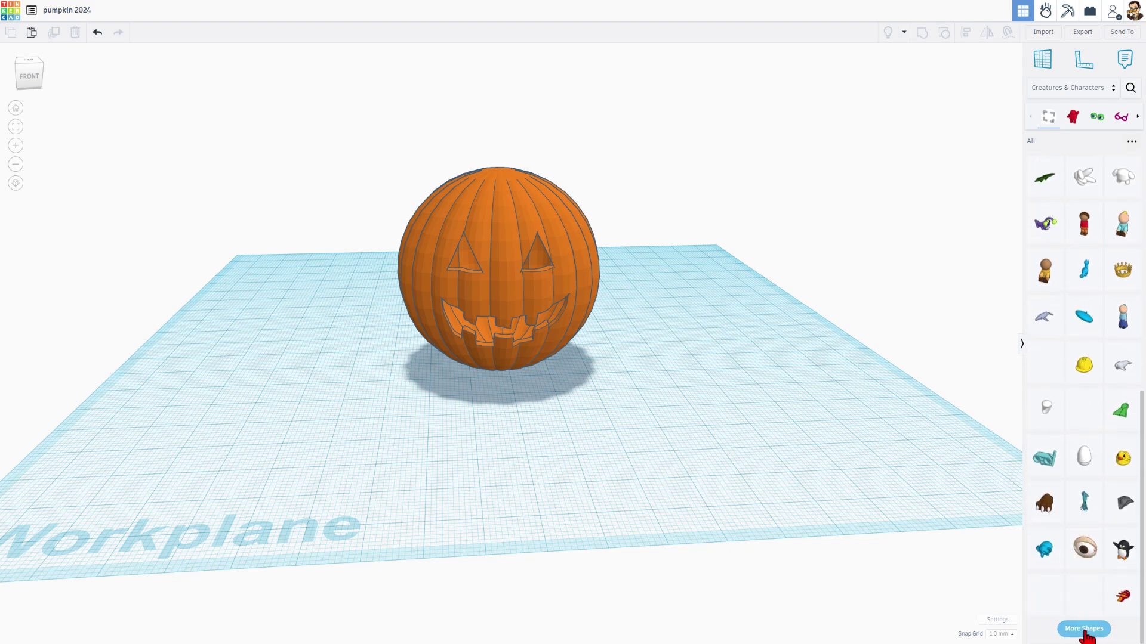
pyautogui.click(1076, 86)
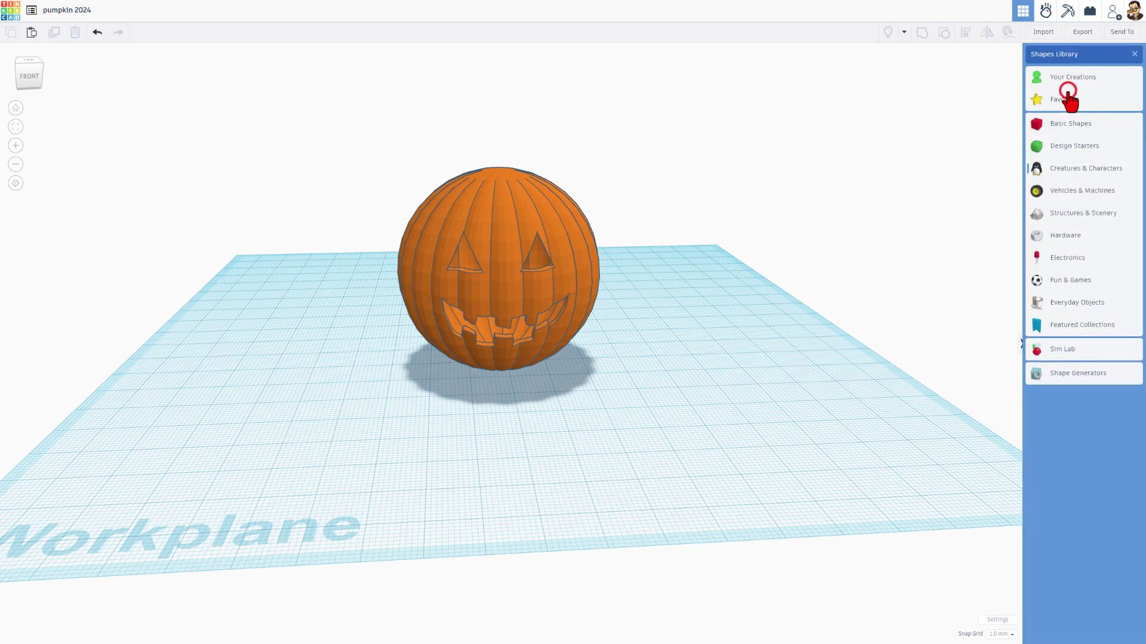
pyautogui.click(1070, 132)
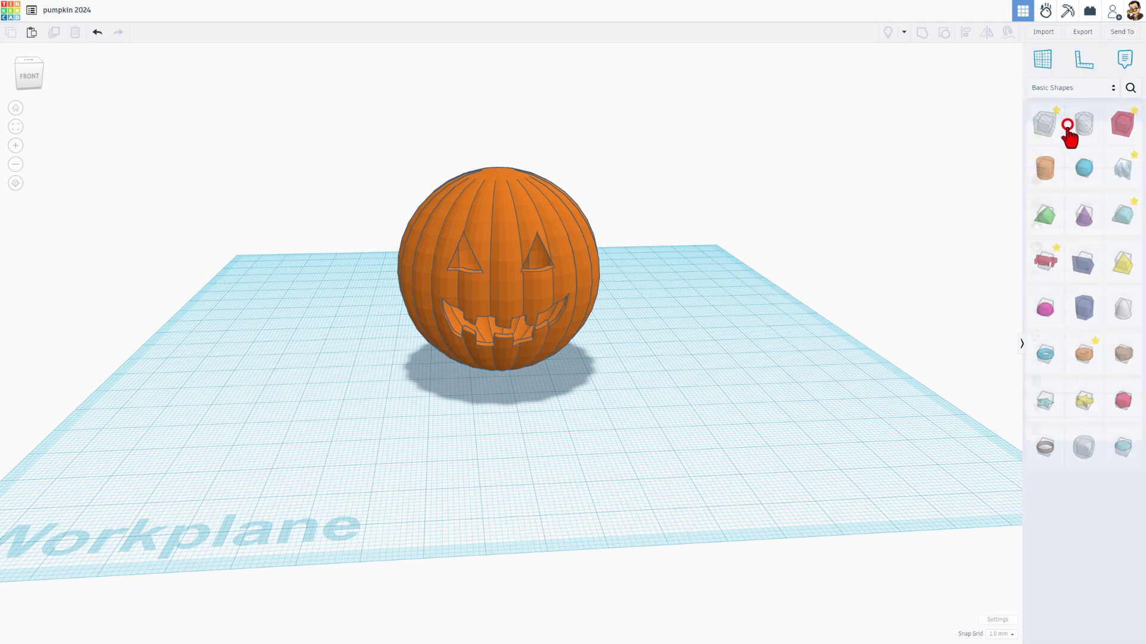
pyautogui.moveTo(622, 371); pyautogui.dragTo(595, 376, button='right')
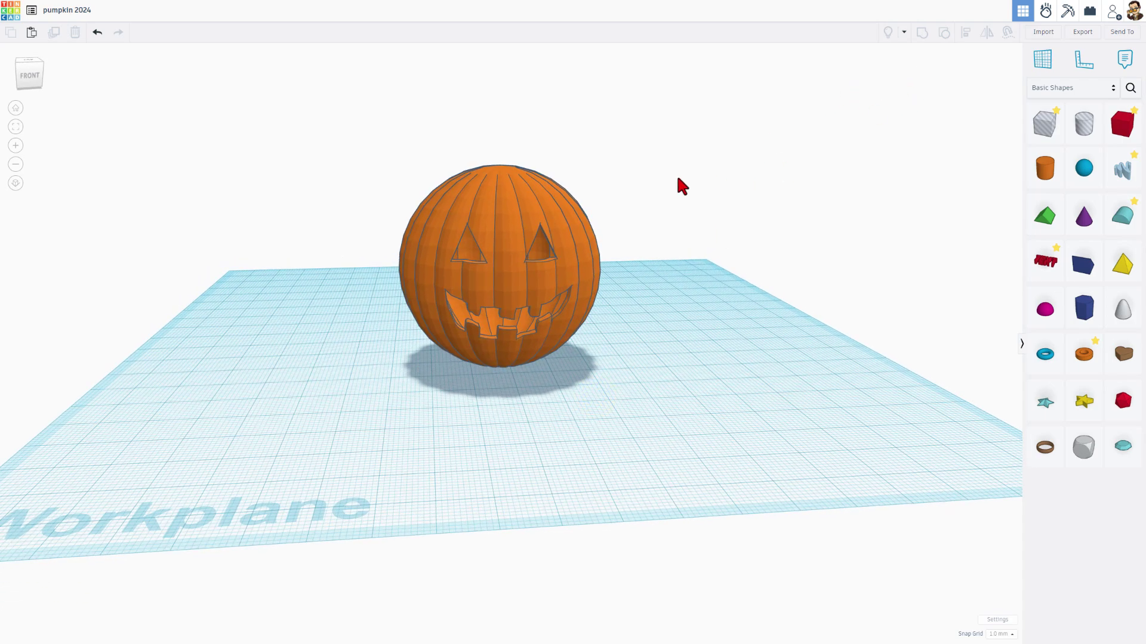
pyautogui.moveTo(488, 211); pyautogui.dragTo(525, 213, button='right')
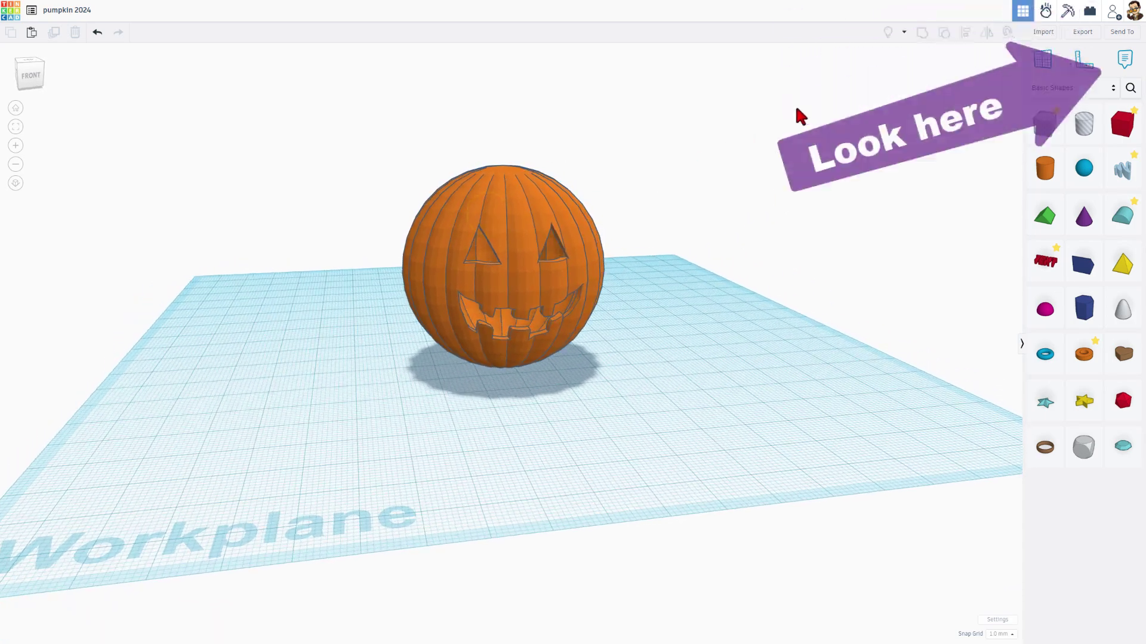
pyautogui.moveTo(797, 111); pyautogui.dragTo(762, 140, button='right')
pyautogui.moveTo(714, 242); pyautogui.dragTo(482, 172, button='right')
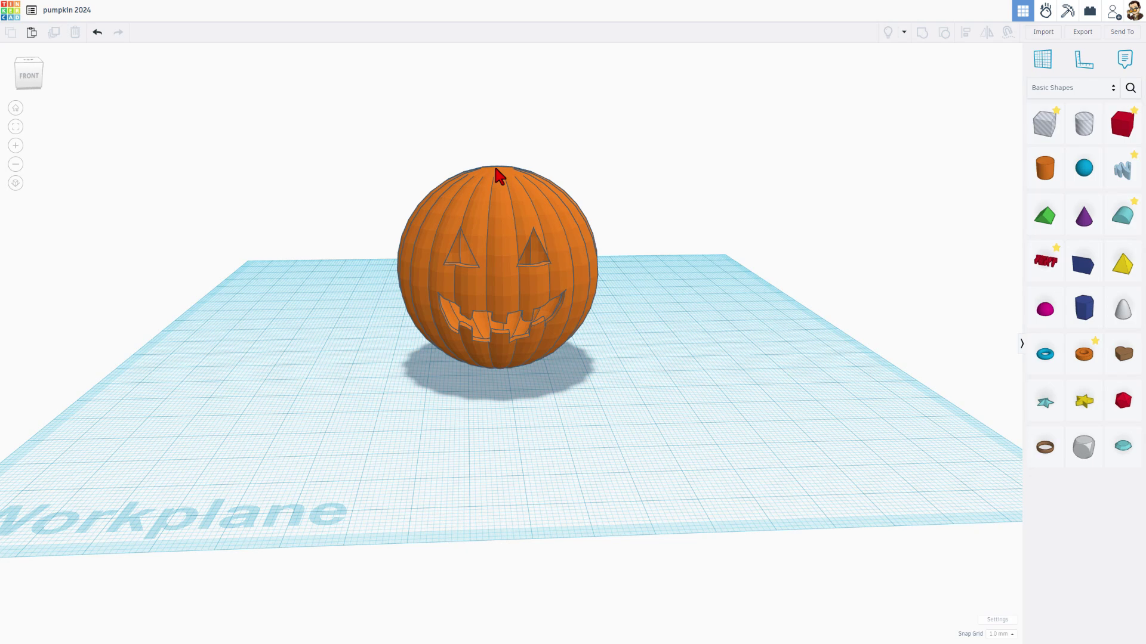
# Add a Scribble shape on the workplane in front of the pumpkin and draw a curved, closed stem outline that flares at its base.
pyautogui.moveTo(1121, 170)
pyautogui.mouseDown()
pyautogui.moveTo(1002, 289)
pyautogui.moveTo(716, 388)
pyautogui.mouseUp()
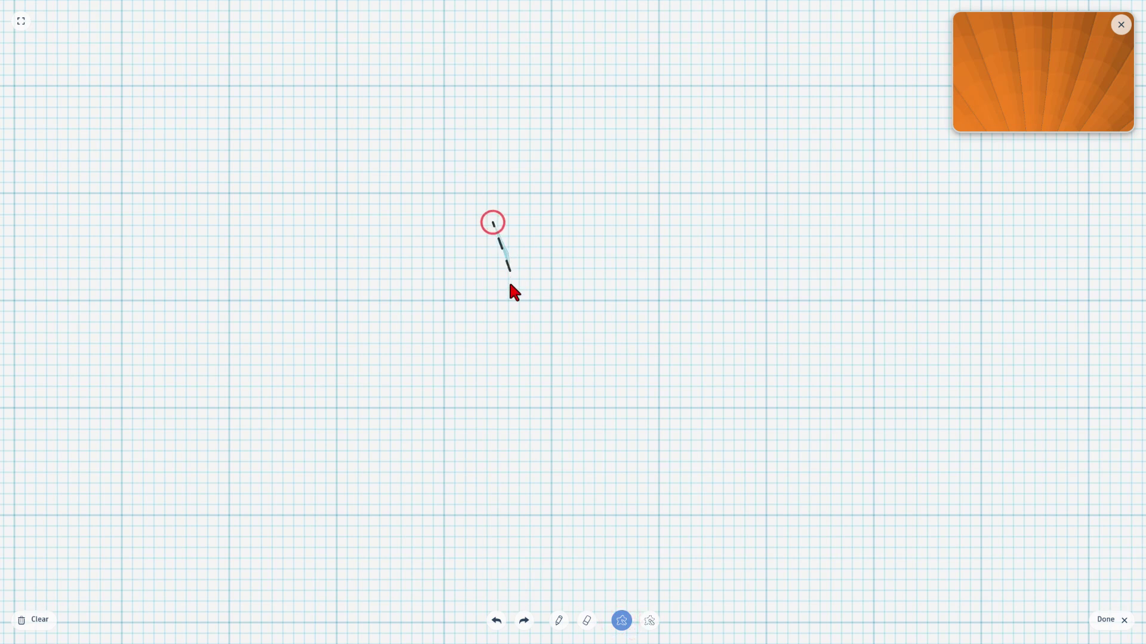
pyautogui.moveTo(511, 285)
pyautogui.mouseDown()
pyautogui.moveTo(489, 349)
pyautogui.moveTo(535, 351)
pyautogui.moveTo(561, 320)
pyautogui.mouseUp()
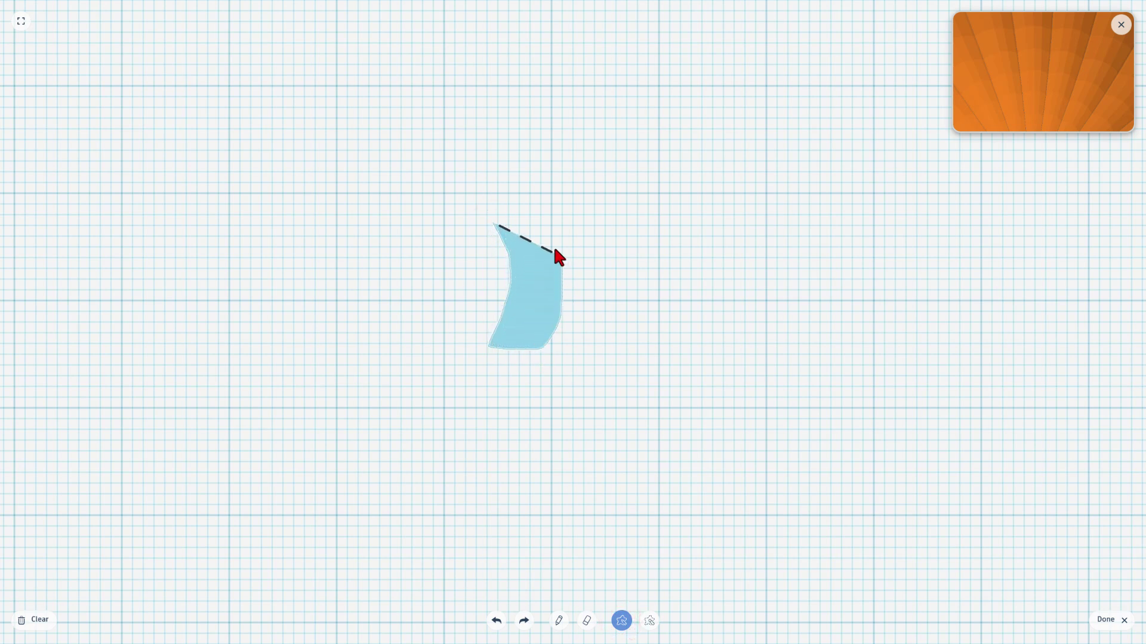
pyautogui.moveTo(552, 220); pyautogui.dragTo(553, 222)
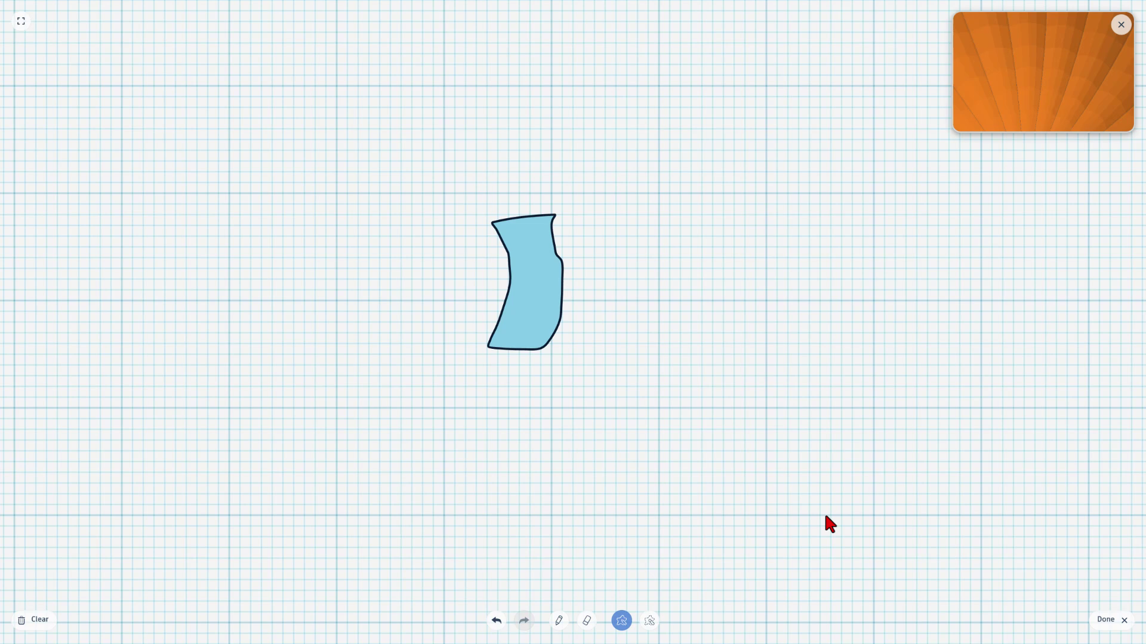
pyautogui.click(1114, 626)
# Rotate the scribbled stem 90° so it stands upright and colour it green.
pyautogui.moveTo(678, 317)
pyautogui.mouseDown(button='right')
pyautogui.moveTo(558, 281)
pyautogui.moveTo(593, 322)
pyautogui.mouseUp(button='right')
pyautogui.scroll(-3, 594, 298)
pyautogui.moveTo(567, 276)
pyautogui.mouseDown()
pyautogui.moveTo(567, 327)
pyautogui.moveTo(537, 312)
pyautogui.moveTo(520, 328)
pyautogui.moveTo(515, 372)
pyautogui.mouseUp()
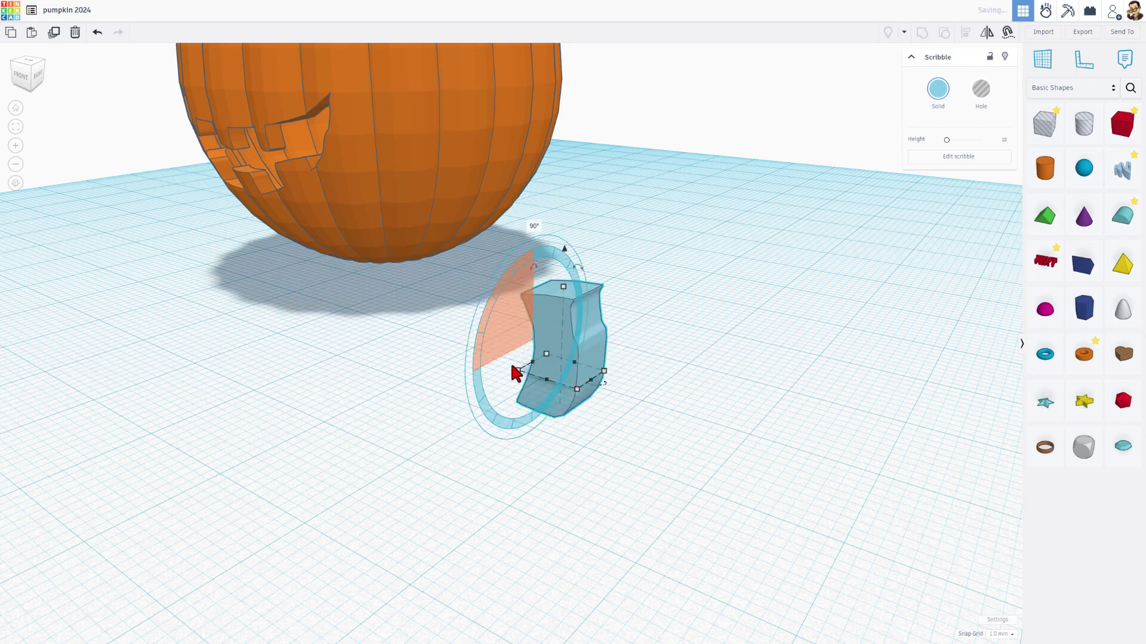
pyautogui.click(932, 102)
pyautogui.click(895, 188)
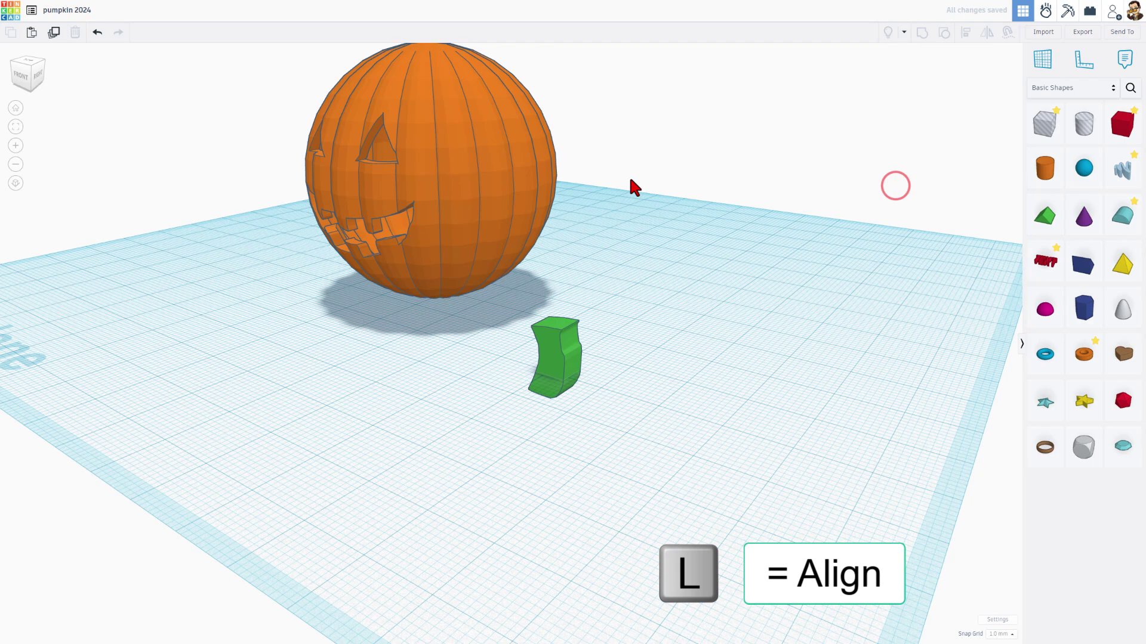
# Align the stem with the top of the pumpkin and centre it on the pumpkin in both horizontal directions.
pyautogui.moveTo(603, 90); pyautogui.dragTo(468, 442)
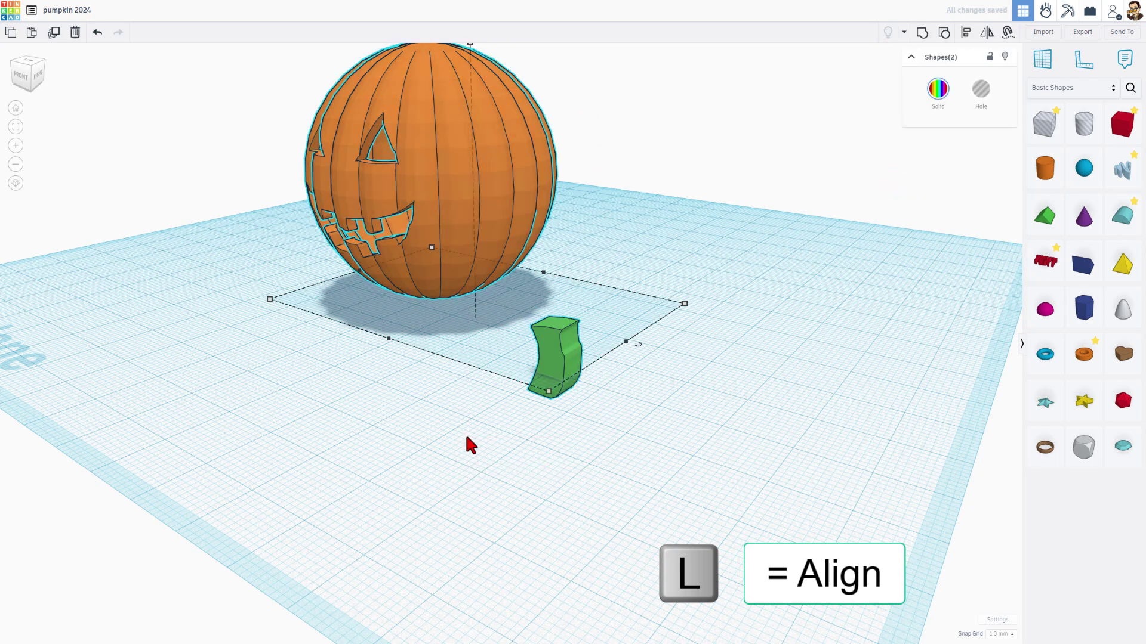
pyautogui.press('l')
pyautogui.scroll(-2, 453, 358)
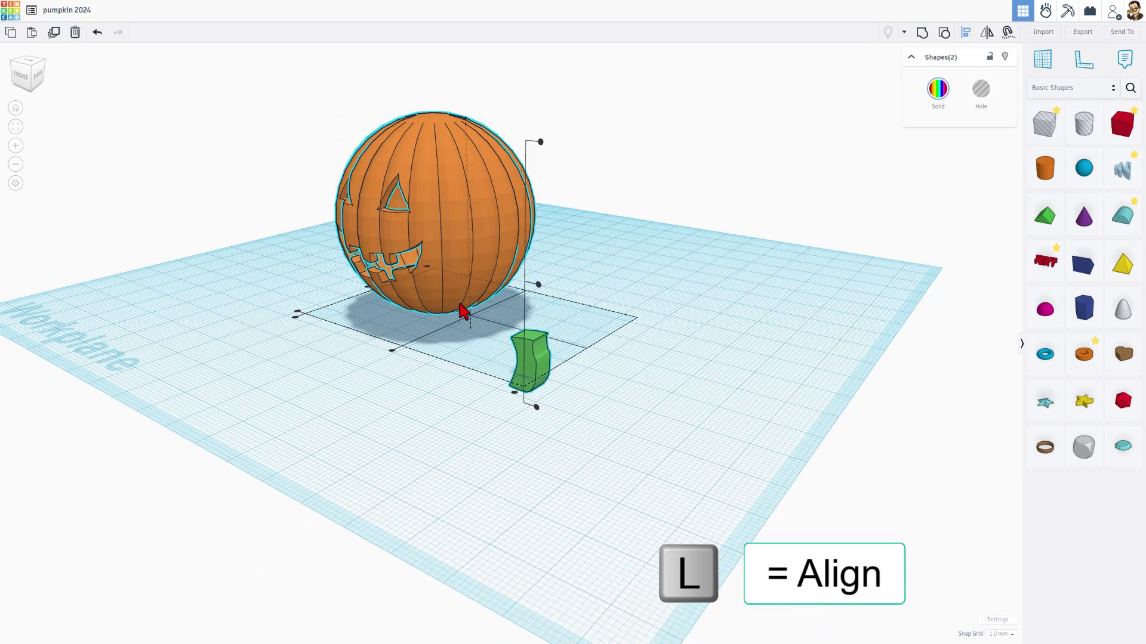
pyautogui.click(539, 143)
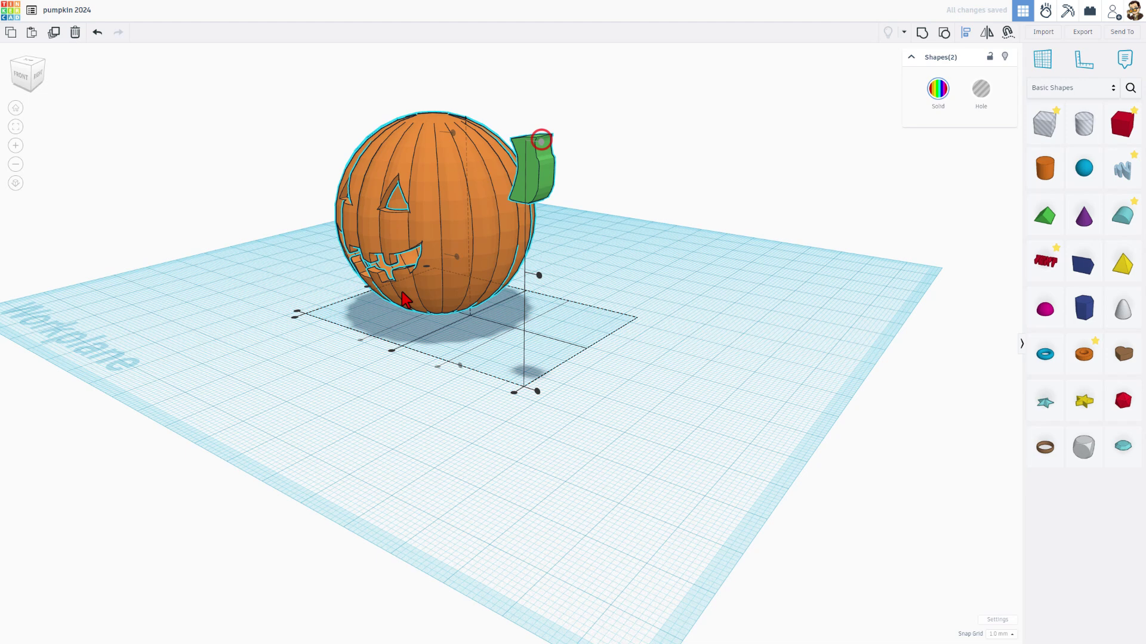
pyautogui.click(392, 353)
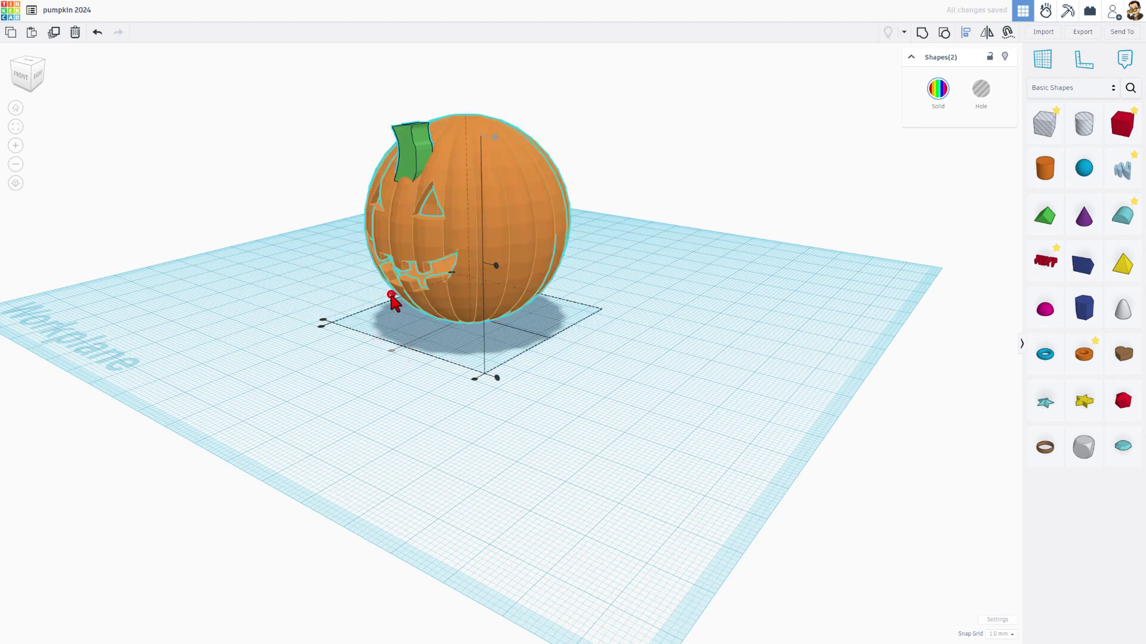
pyautogui.click(391, 296)
pyautogui.click(382, 294)
# Raise the green stem out of the pumpkin until it stands on the crown.
pyautogui.moveTo(460, 320); pyautogui.dragTo(501, 162, button='right')
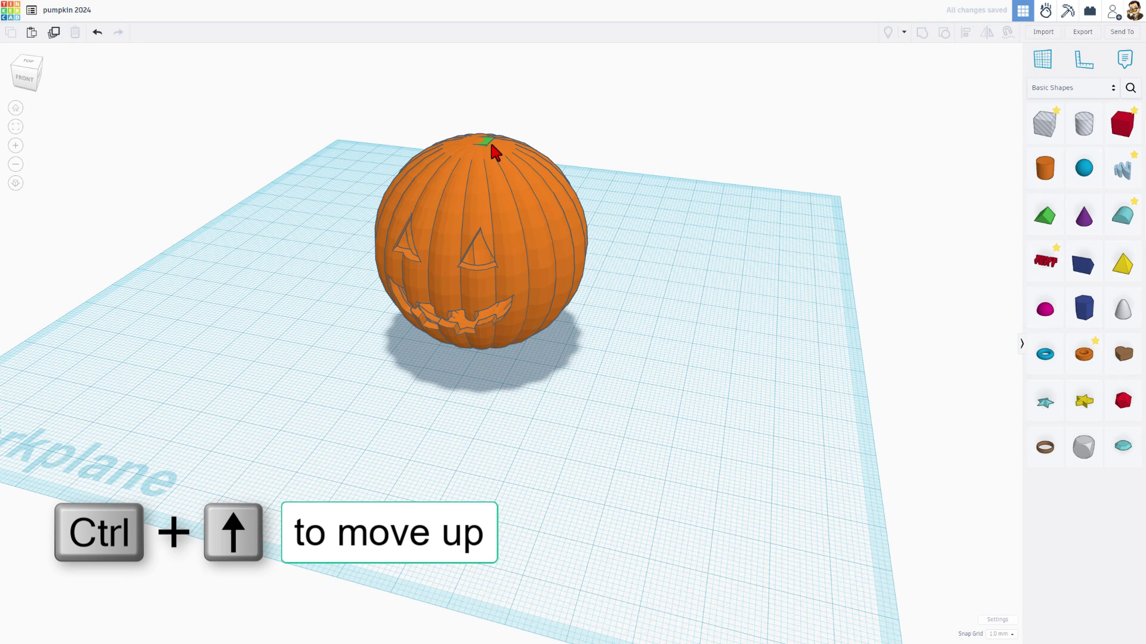
pyautogui.click(487, 143)
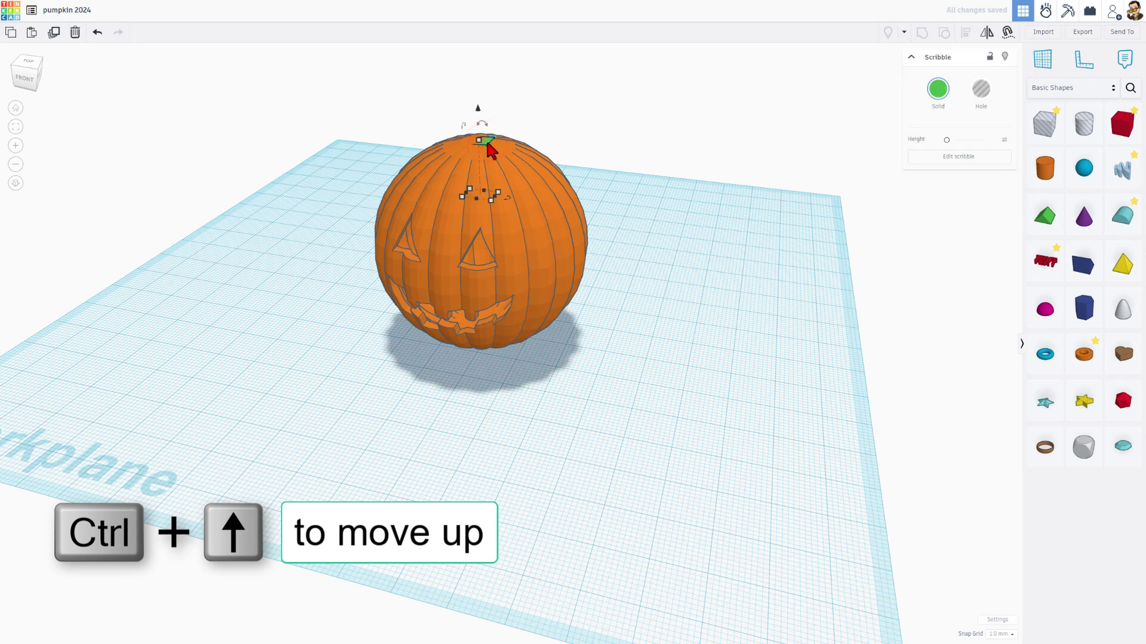
pyautogui.hotkey('ctrl', 'Up')
pyautogui.hotkey('ctrl', 'Up')
pyautogui.hotkey('ctrl', 'Up')
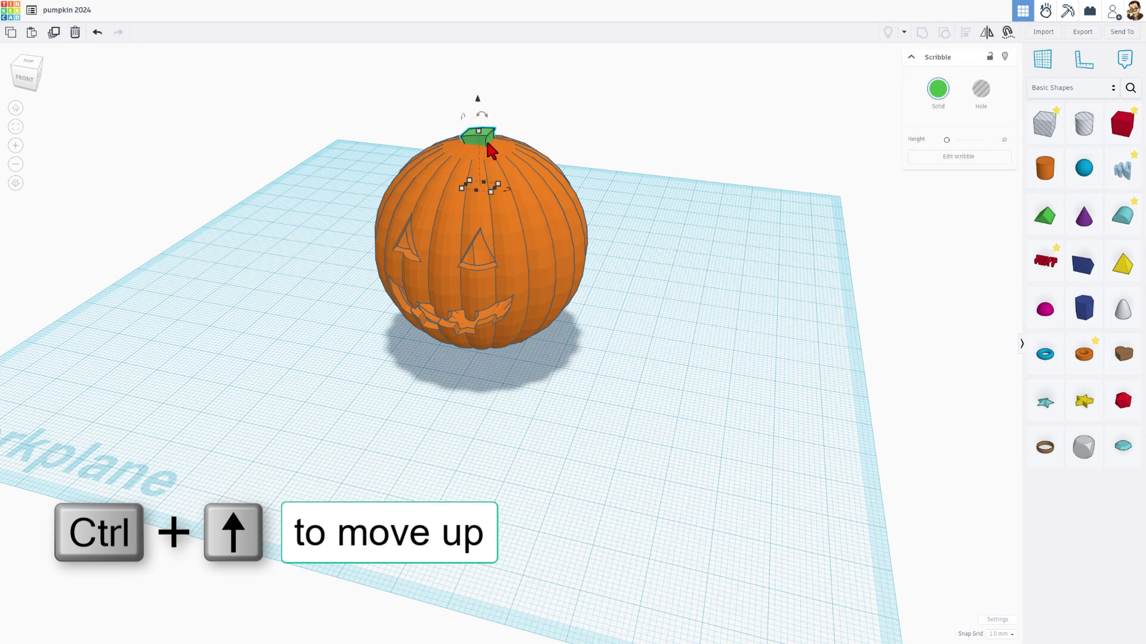
pyautogui.hotkey('ctrl', 'shift', 'Up')
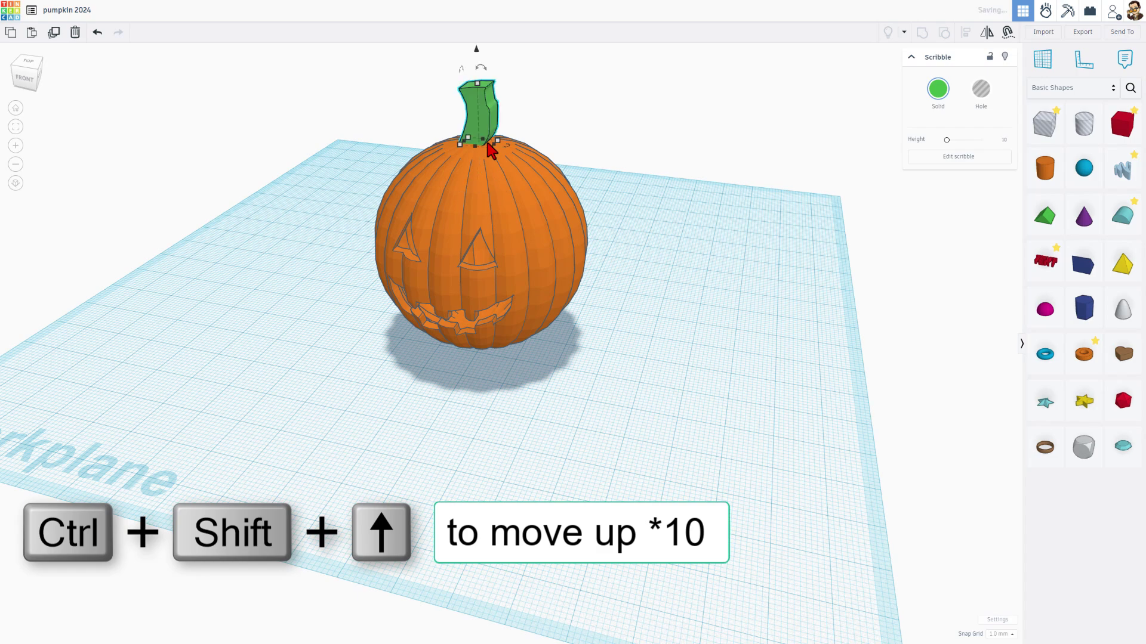
pyautogui.click(503, 112)
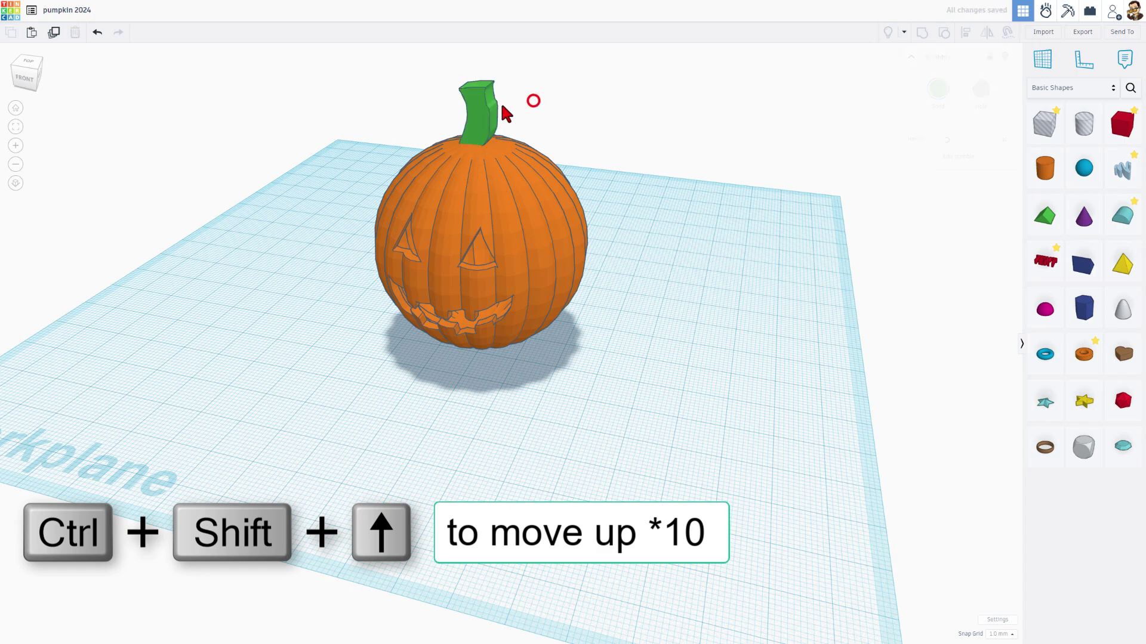
pyautogui.click(531, 100)
# Shorten the stem to a height of about 8 mm.
pyautogui.moveTo(524, 162); pyautogui.dragTo(509, 57, button='right')
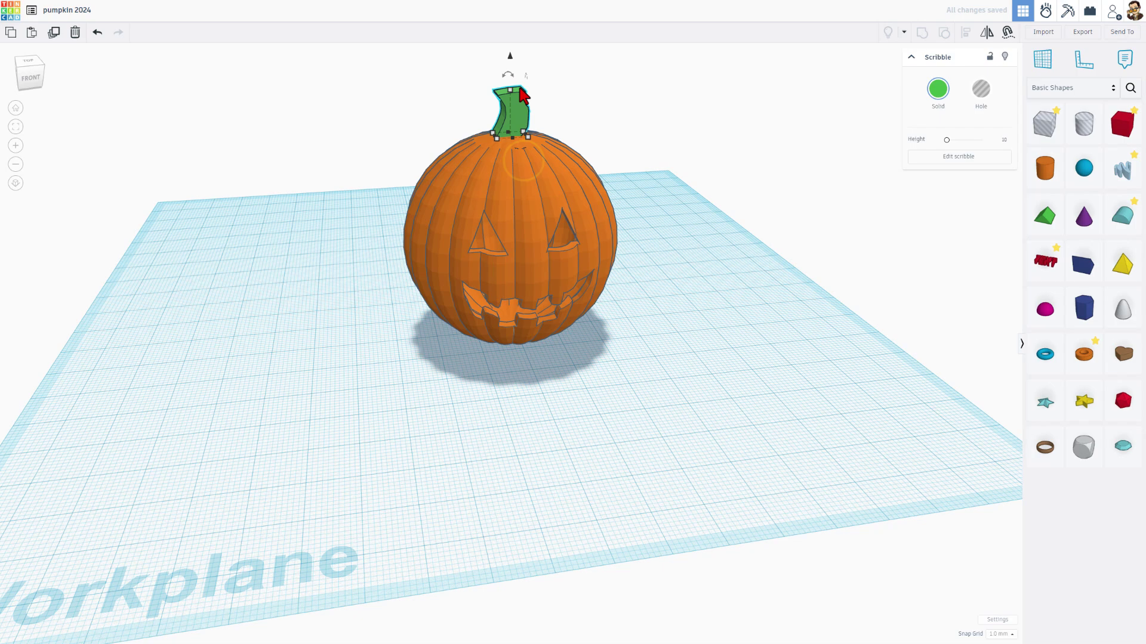
pyautogui.moveTo(512, 109); pyautogui.dragTo(511, 105)
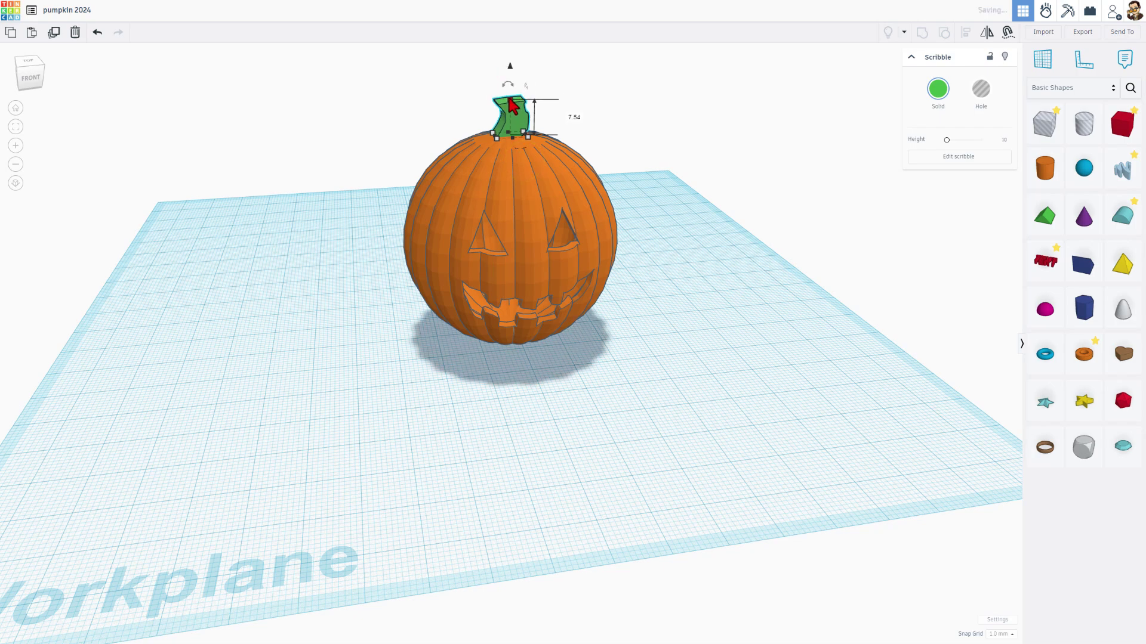
pyautogui.click(249, 335)
pyautogui.moveTo(248, 335); pyautogui.dragTo(507, 235, button='right')
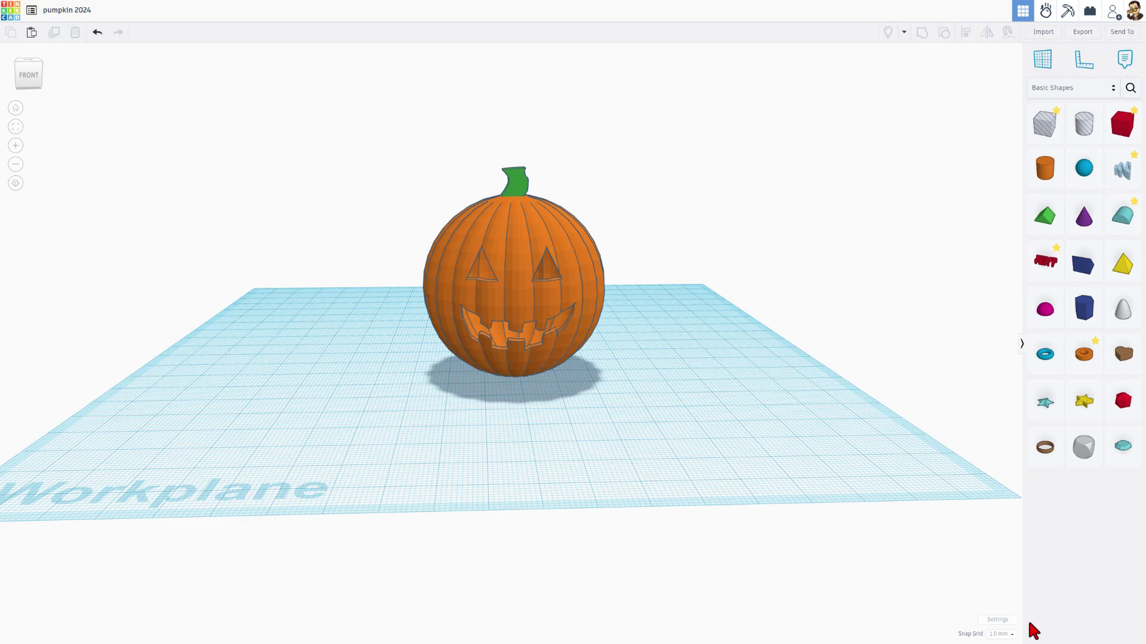
# Set the workspace background to the black preset colour and hide the workplane grid.
pyautogui.click(998, 620)
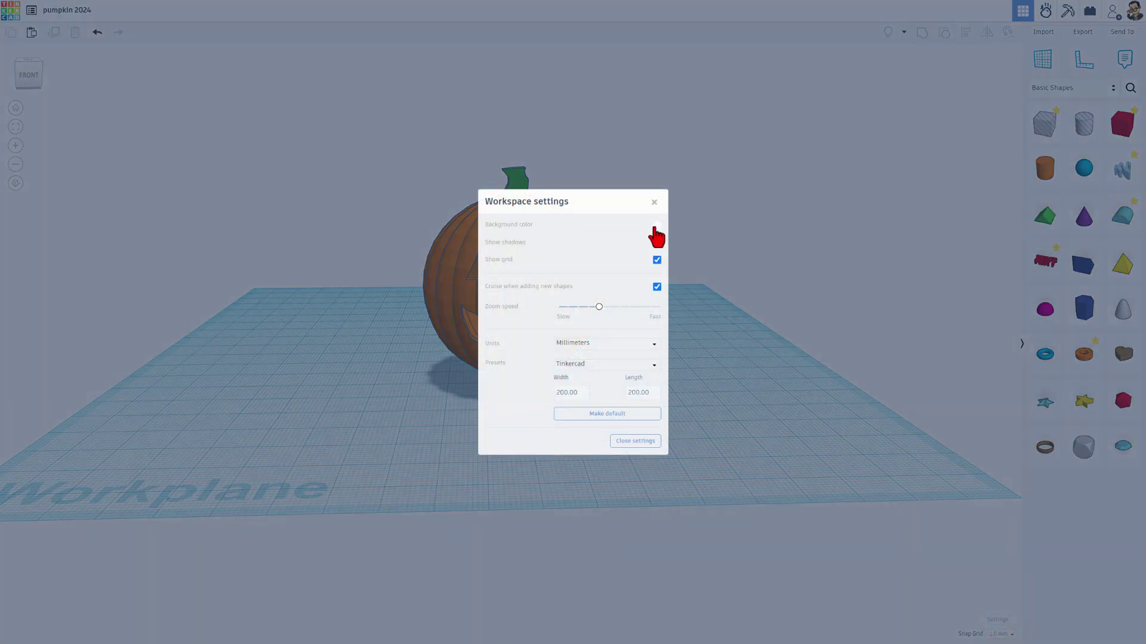
pyautogui.click(656, 227)
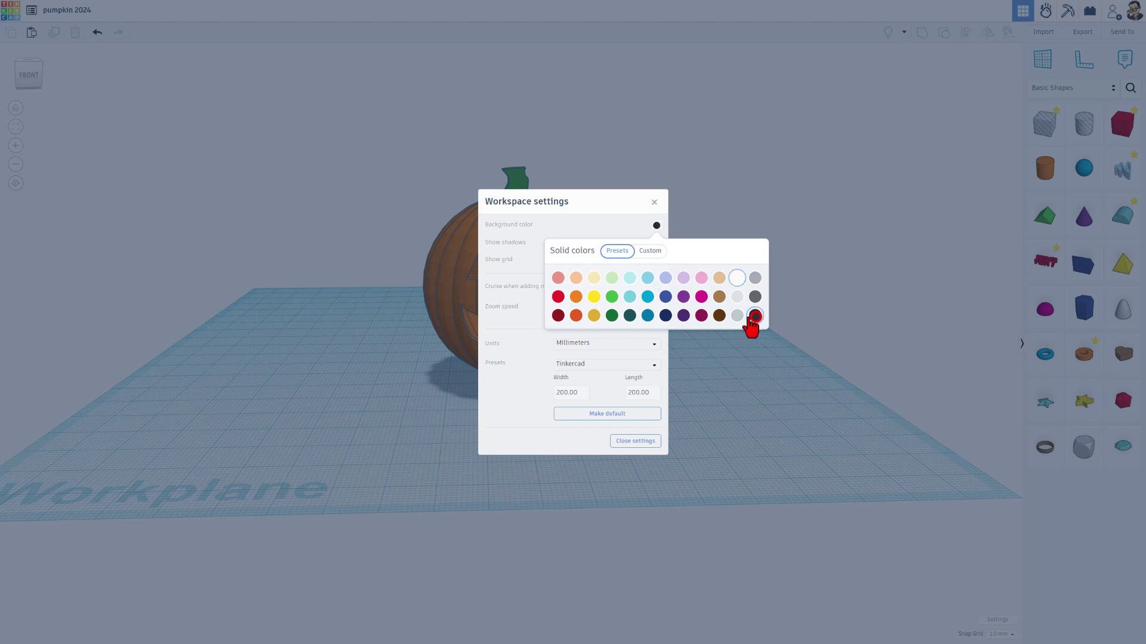
pyautogui.click(588, 229)
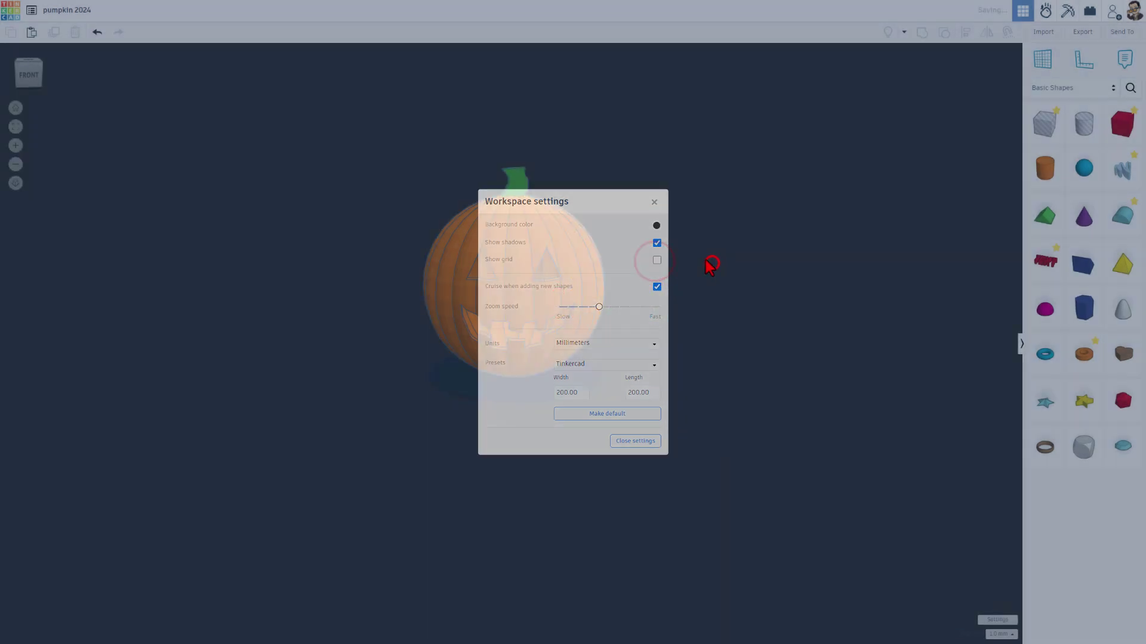
pyautogui.click(703, 260)
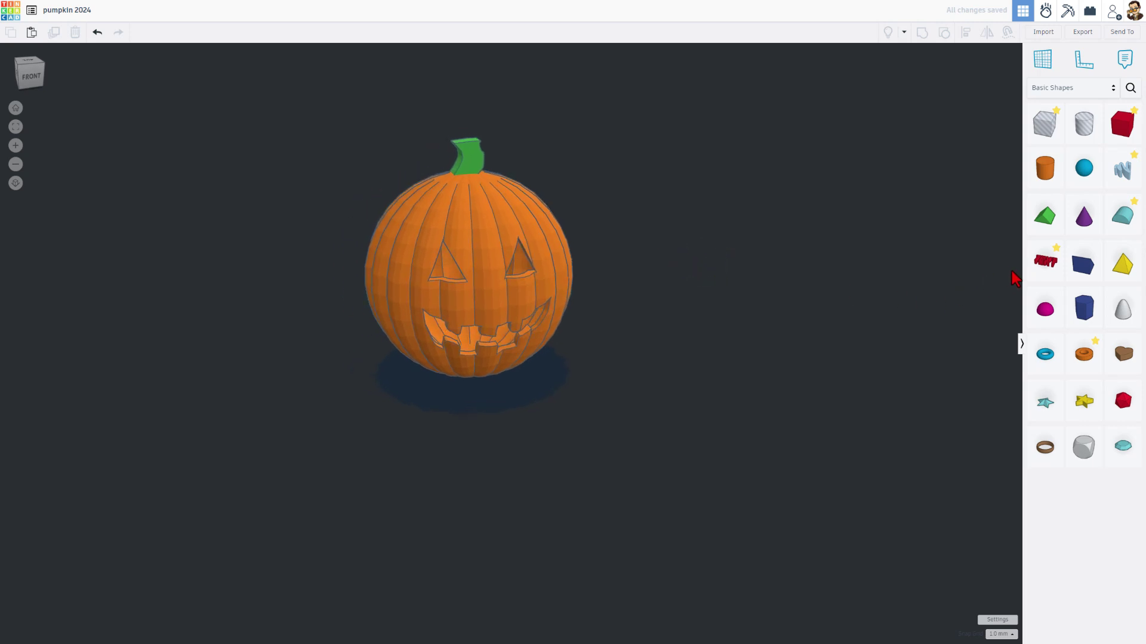
pyautogui.moveTo(570, 476)
pyautogui.mouseDown(button='right')
pyautogui.moveTo(596, 478)
pyautogui.moveTo(553, 486)
pyautogui.mouseUp(button='right')
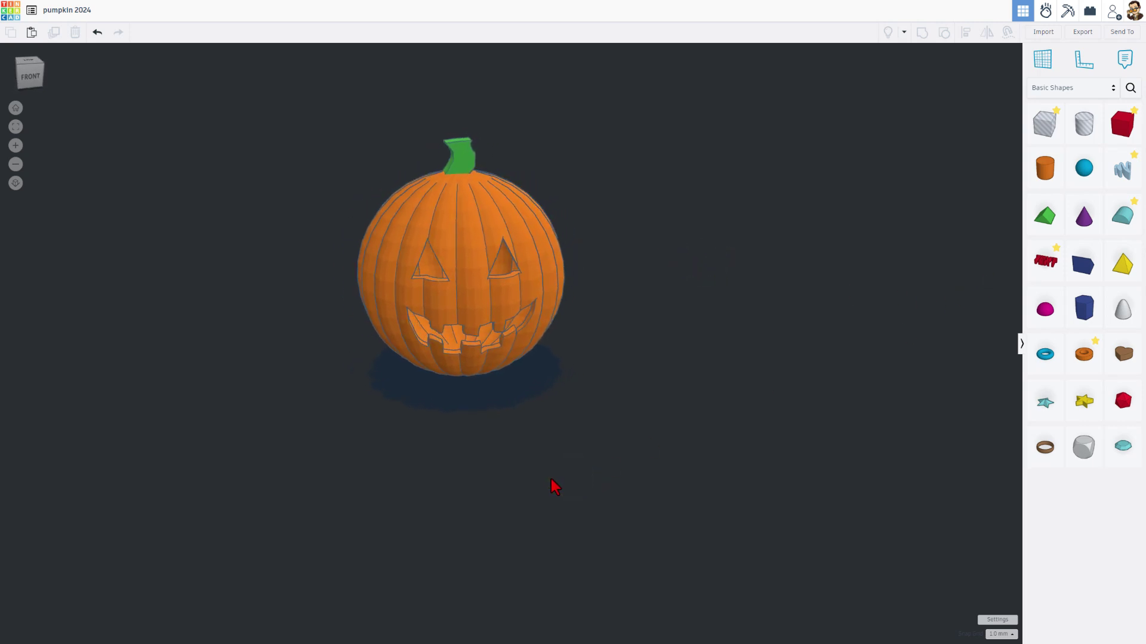
# Return to the designs dashboard, open the properties of the pumpkin 2024 design and enlarge its description box.
pyautogui.click(11, 16)
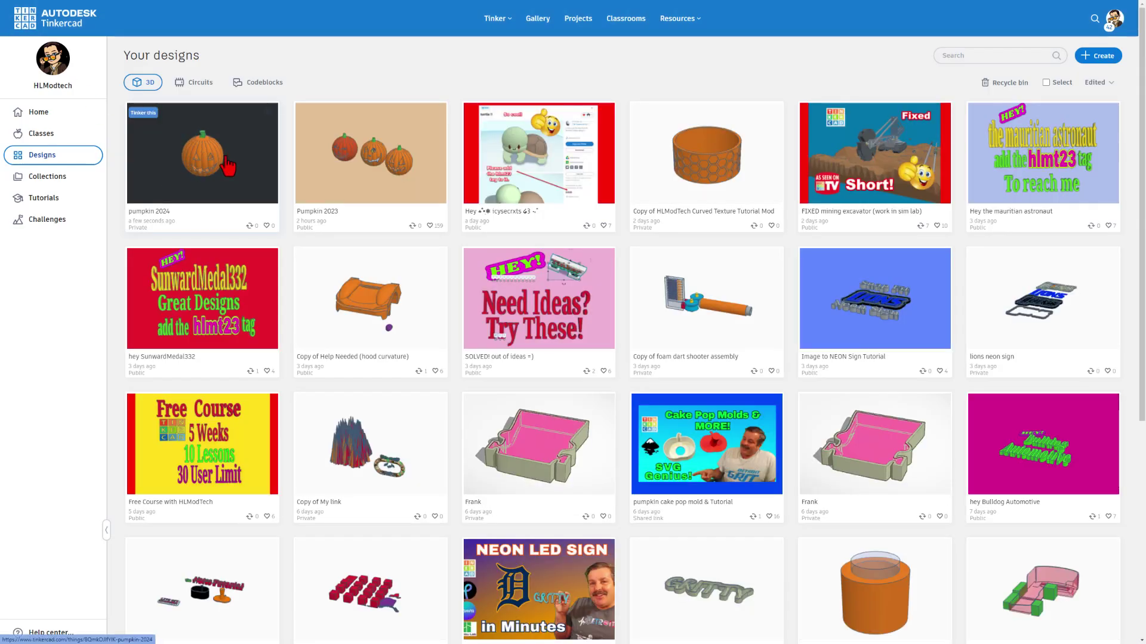
pyautogui.click(265, 115)
pyautogui.click(246, 115)
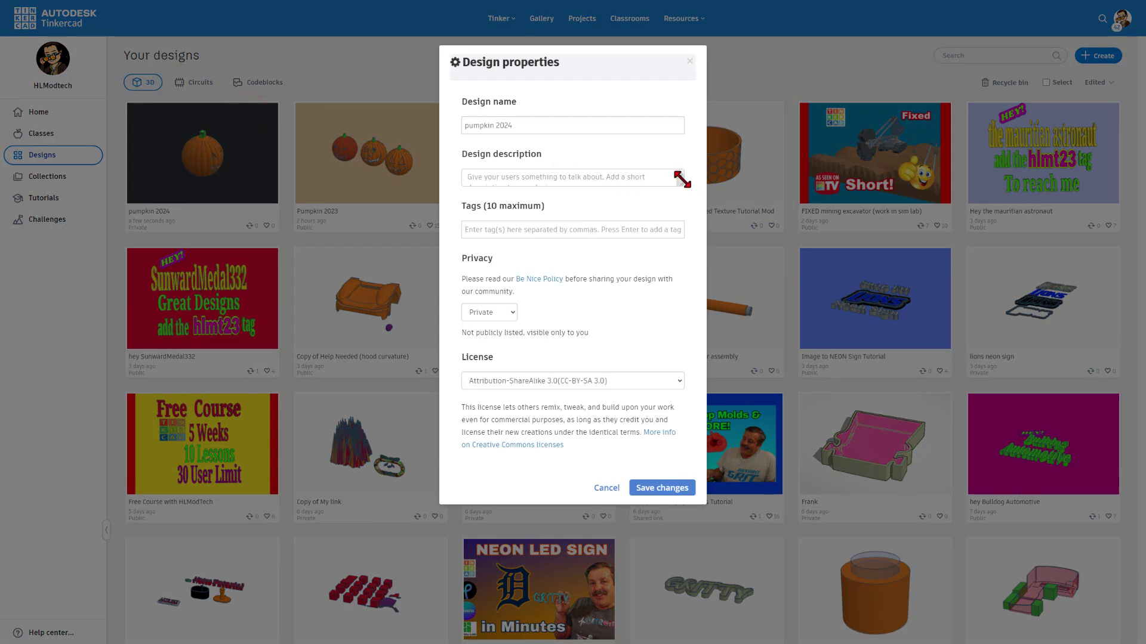
pyautogui.moveTo(681, 185); pyautogui.dragTo(658, 344)
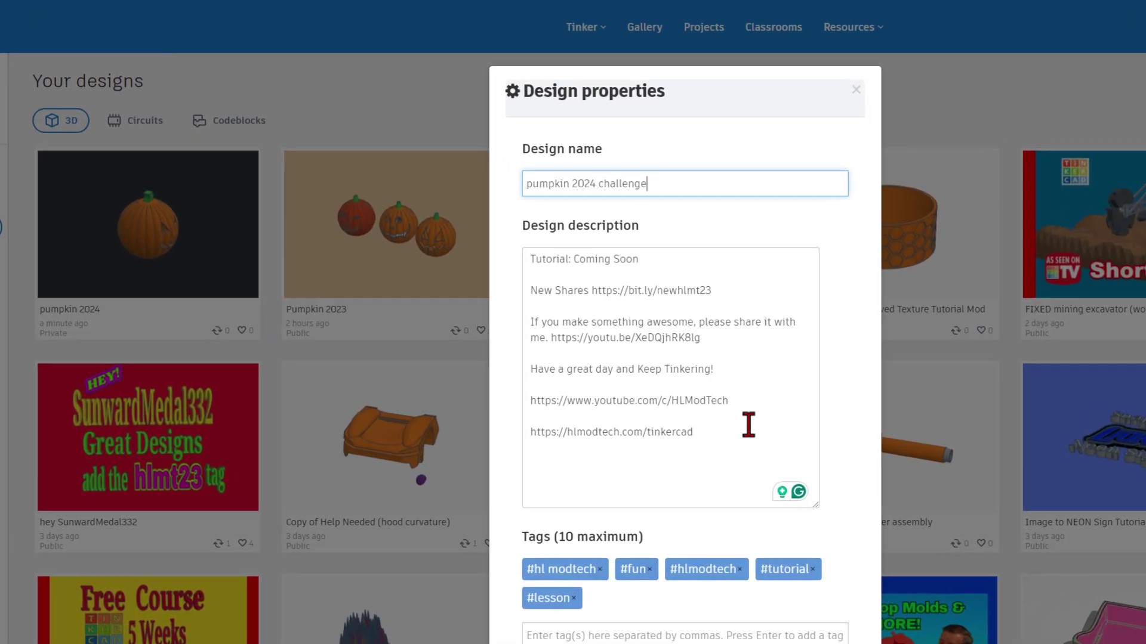
# Add the tags hlmt23, pumpkin and jack o lantern to the design.
pyautogui.click(599, 637)
pyautogui.scroll(-4, 578, 614)
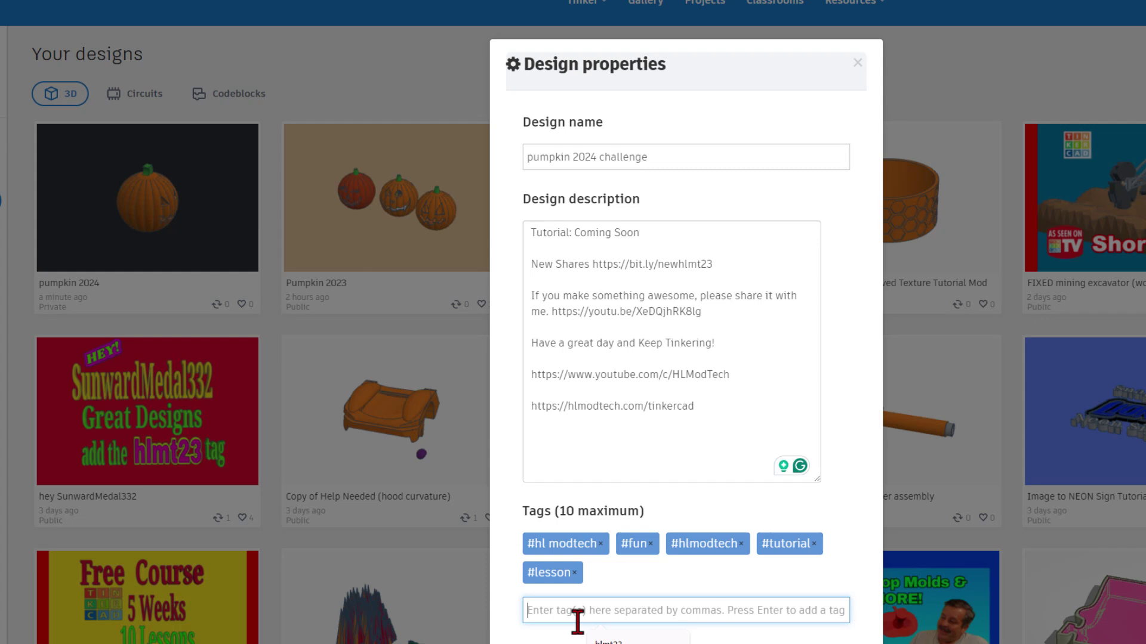
pyautogui.write('hlmt23')
pyautogui.click(593, 459)
pyautogui.press('Return')
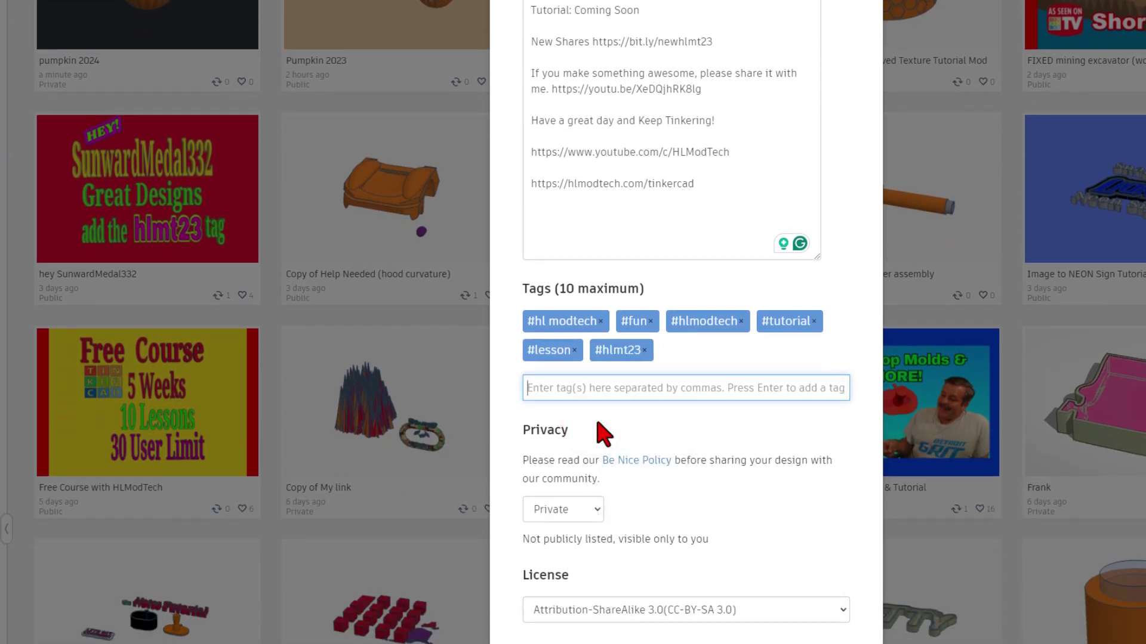
pyautogui.click(628, 389)
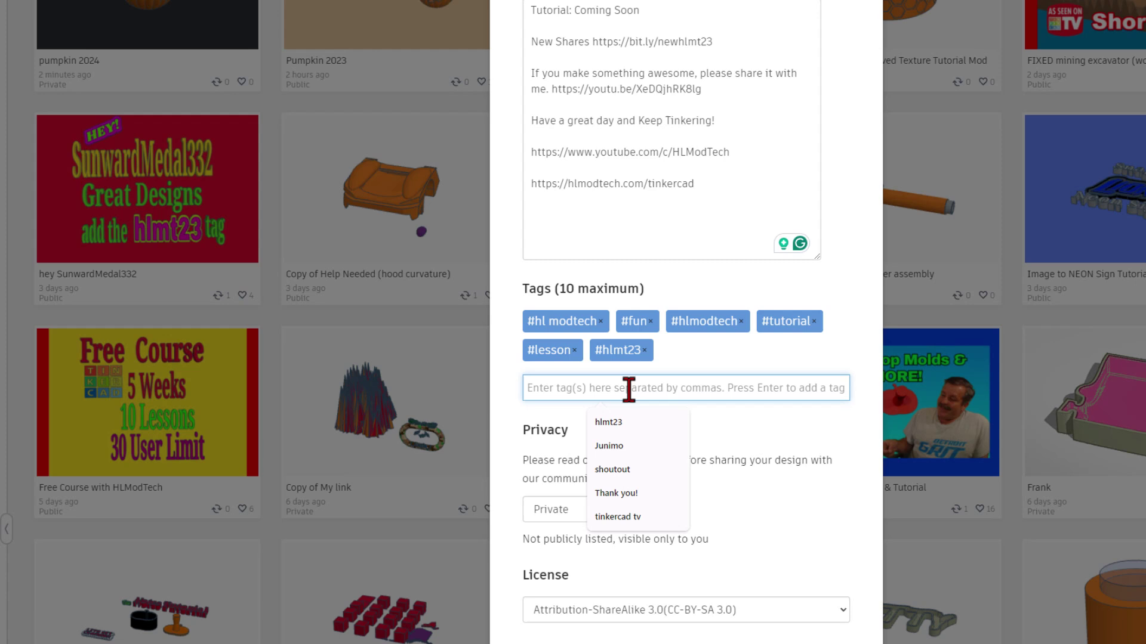
pyautogui.write('pumpkin')
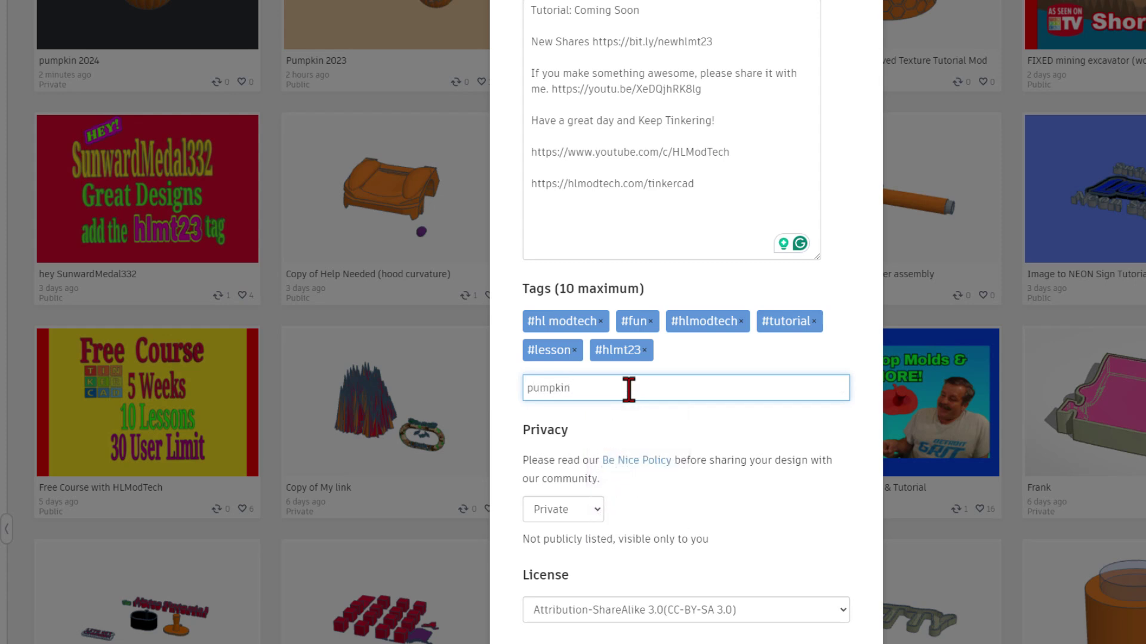
pyautogui.press('Return')
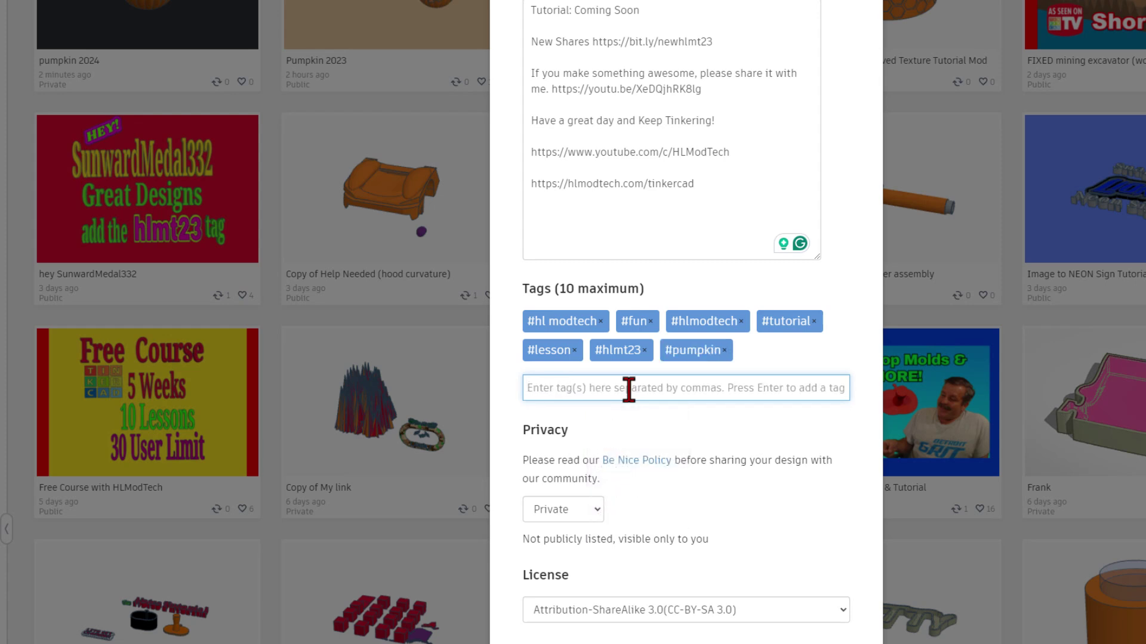
pyautogui.write('jack o lantern')
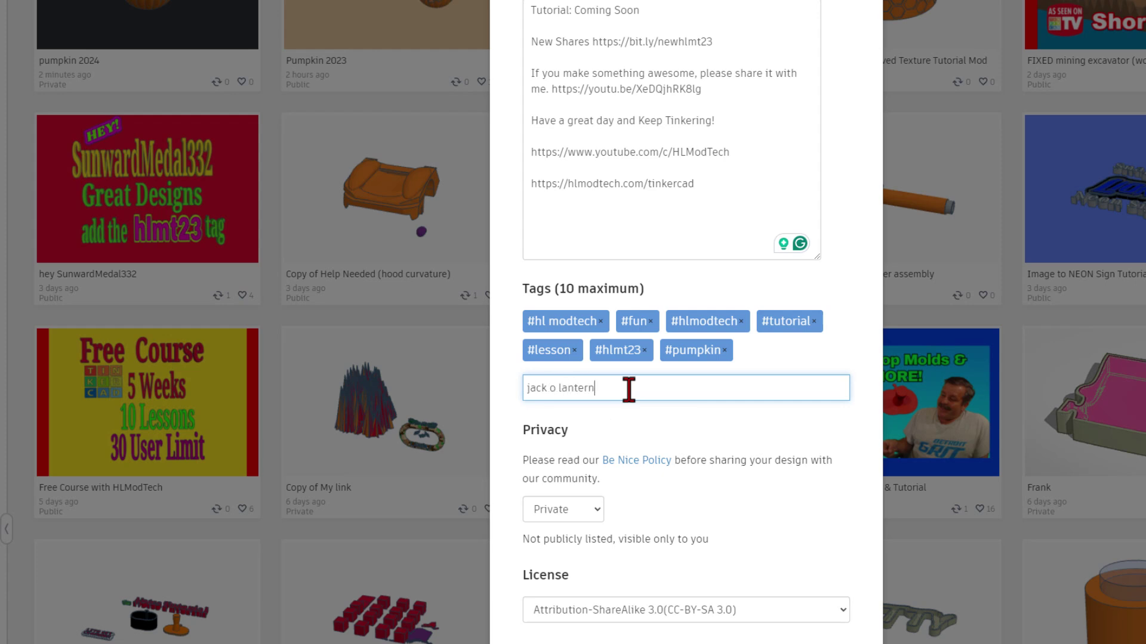
pyautogui.press('Return')
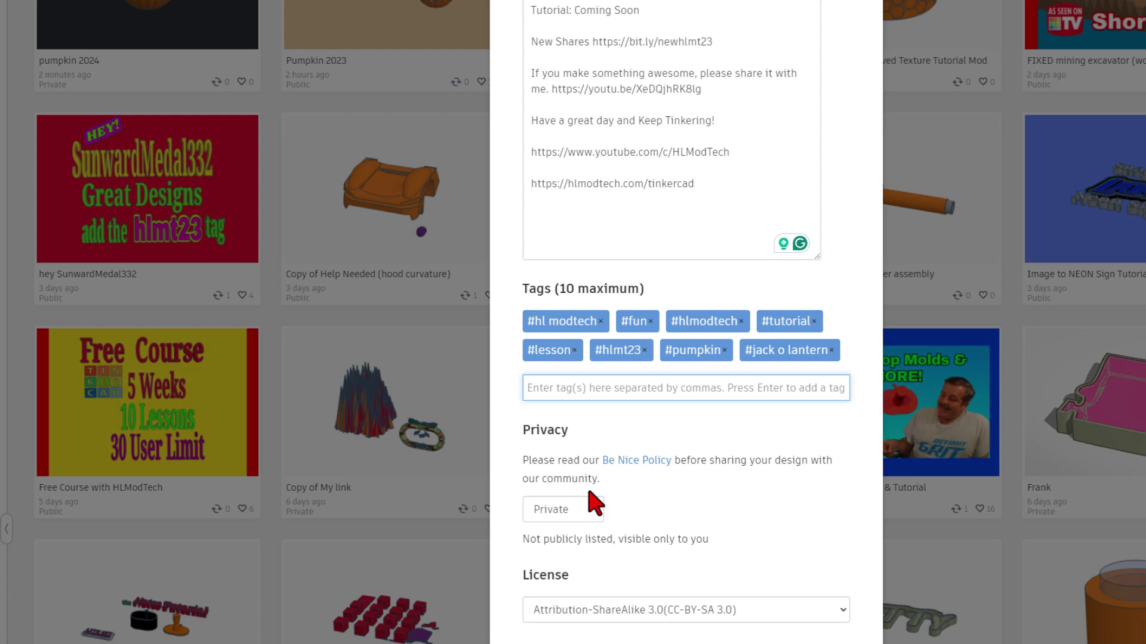
# Set the design's privacy to Public and complete the robot check.
pyautogui.click(582, 509)
pyautogui.click(561, 575)
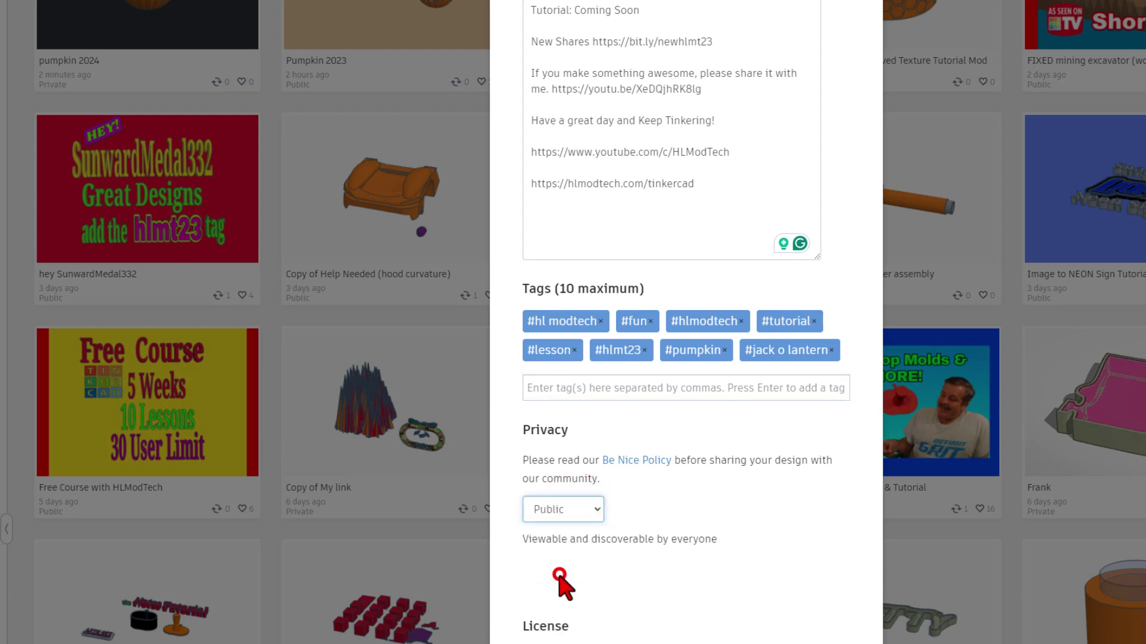
pyautogui.scroll(-3, 645, 435)
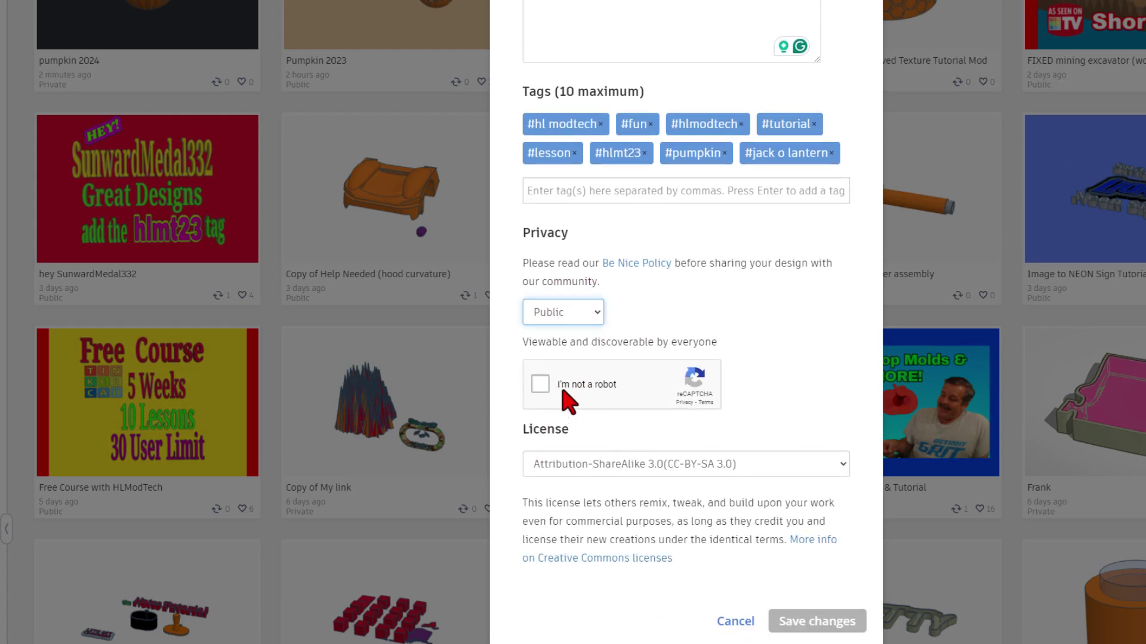
pyautogui.click(563, 391)
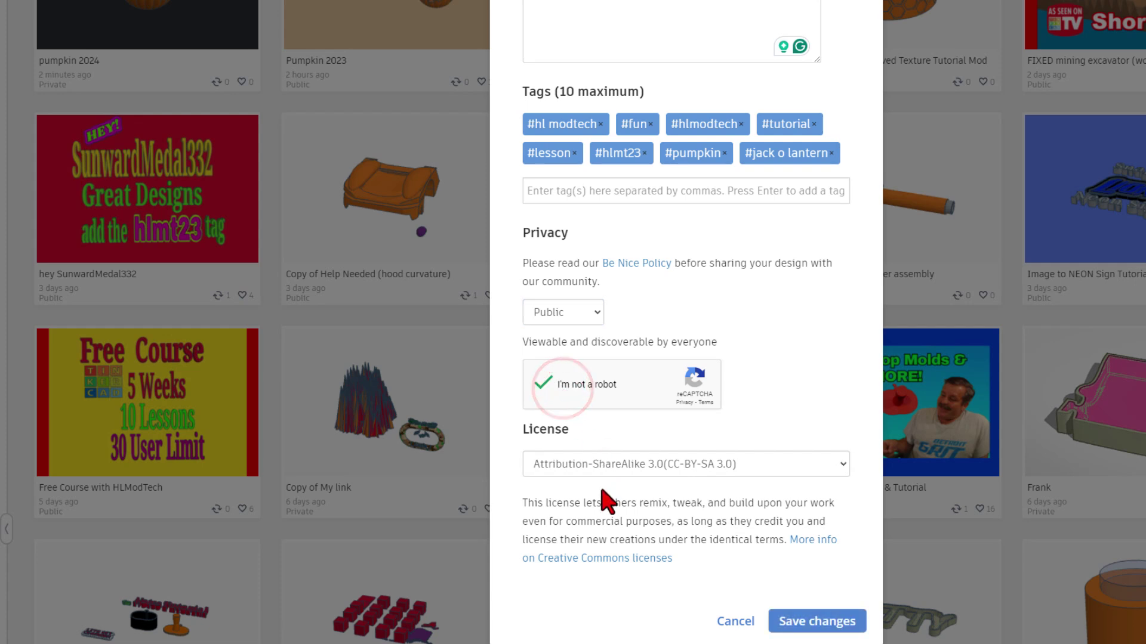
# Set the design's license to Attribution-NoDerivs 3.0 (CC-BY-ND 3.0) and save the property changes.
pyautogui.click(604, 468)
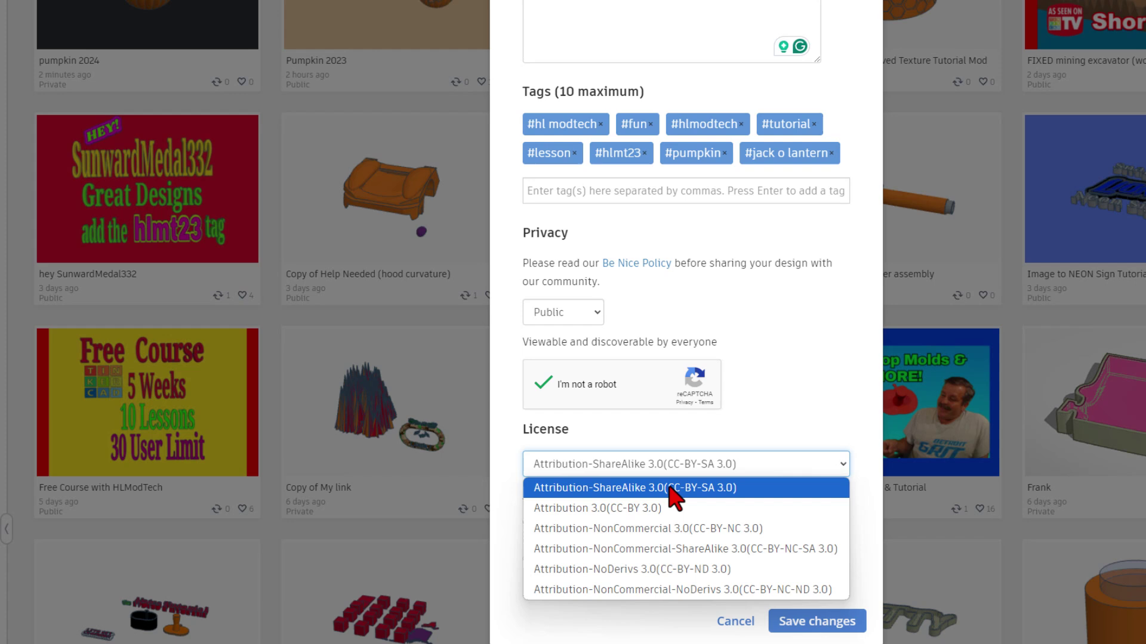
pyautogui.click(611, 569)
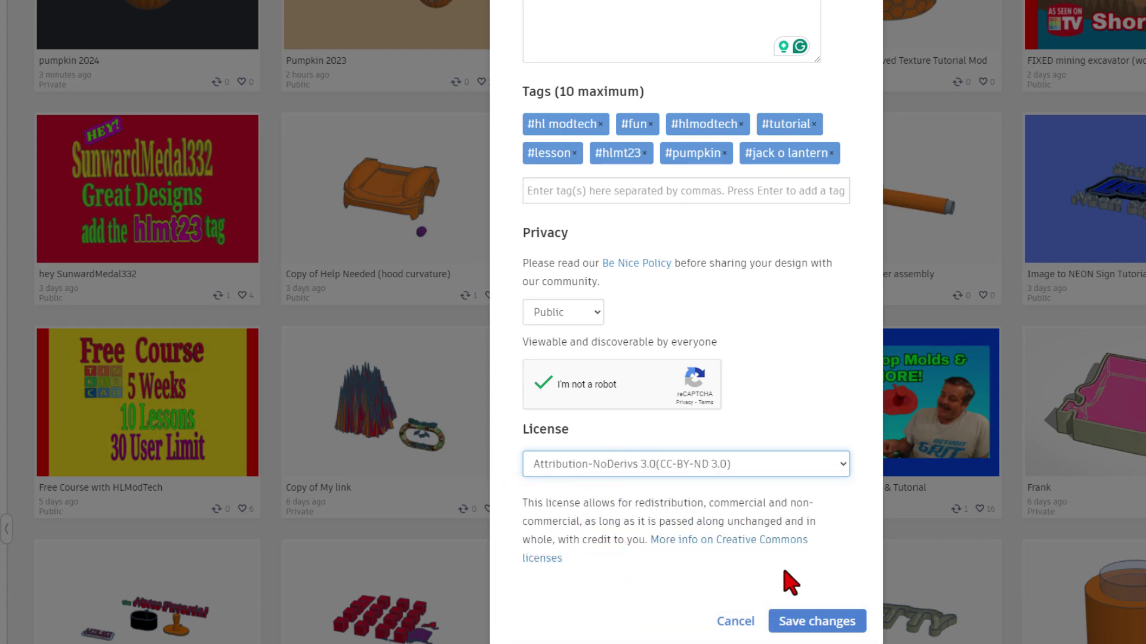
pyautogui.click(804, 622)
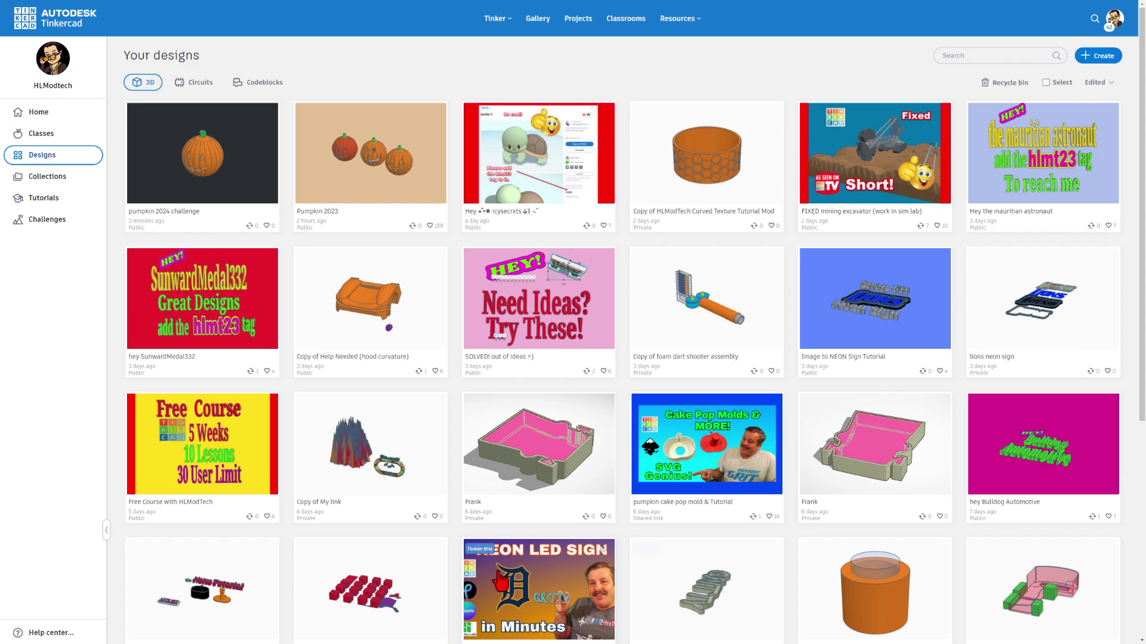
# In the community gallery, examine the Tinkercad Tracer Starter with Notes design, including its reaction choices, full description and extra images.
pyautogui.click(537, 19)
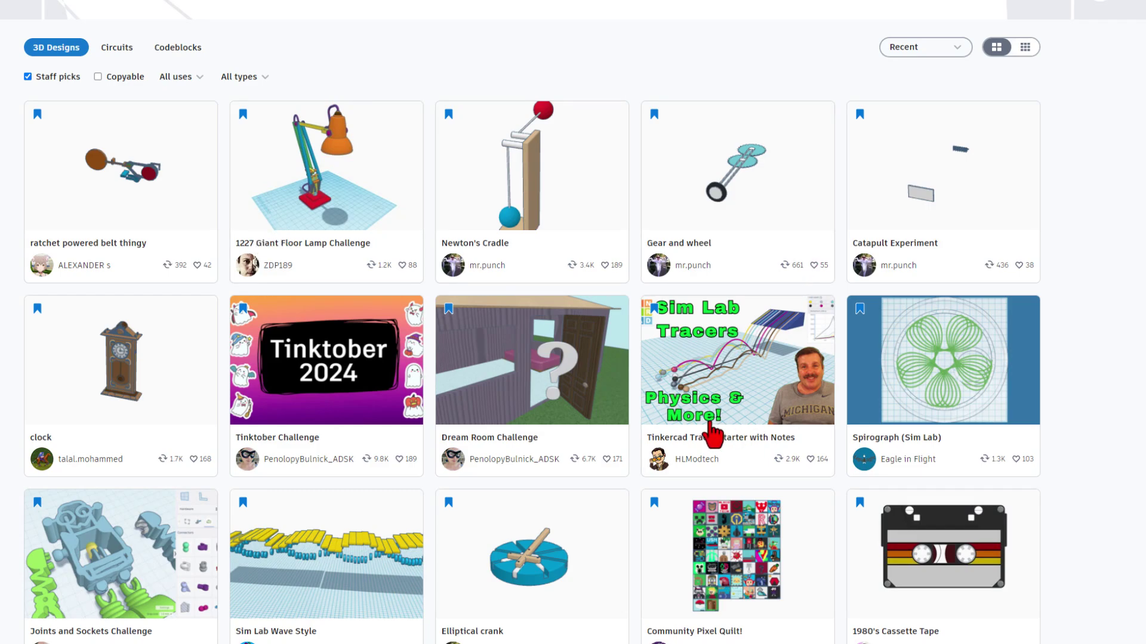
pyautogui.click(755, 360)
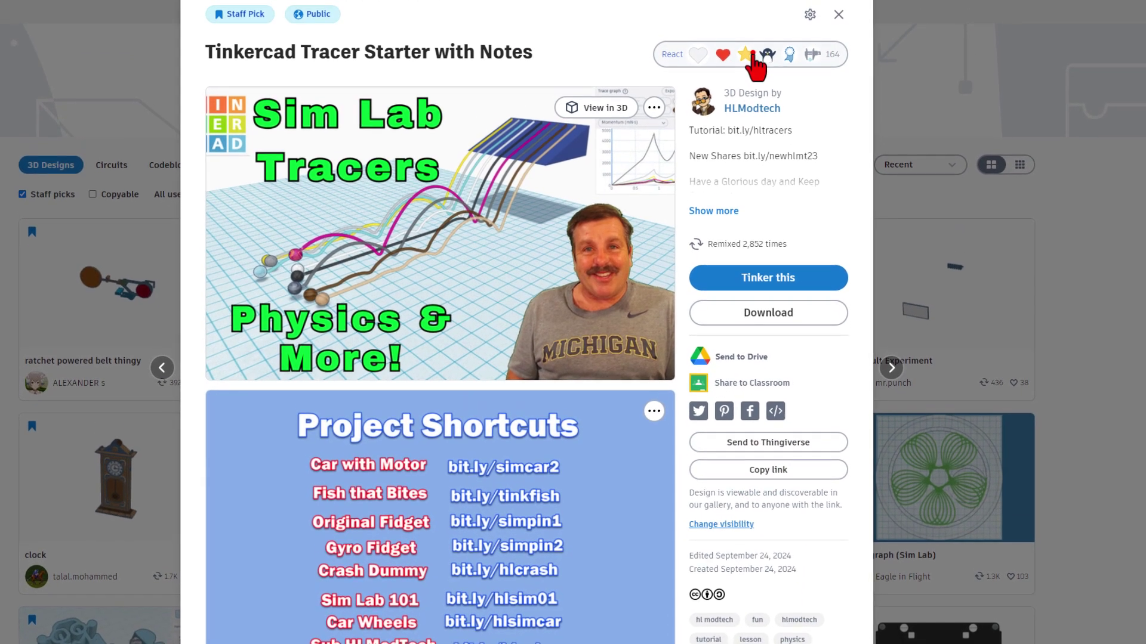
pyautogui.click(810, 47)
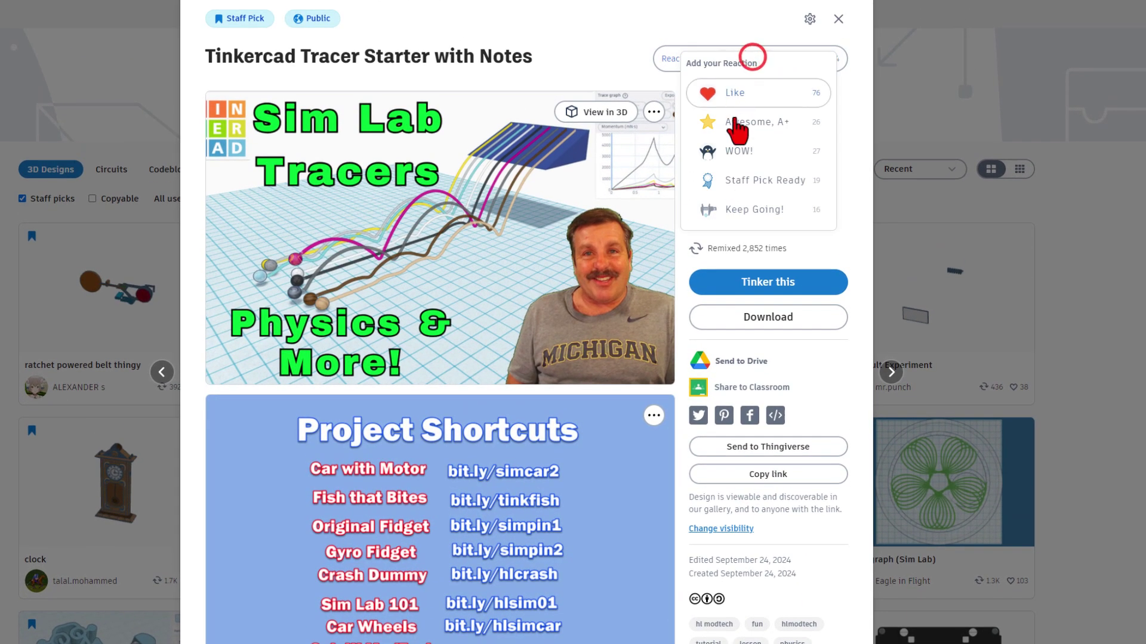
pyautogui.click(585, 47)
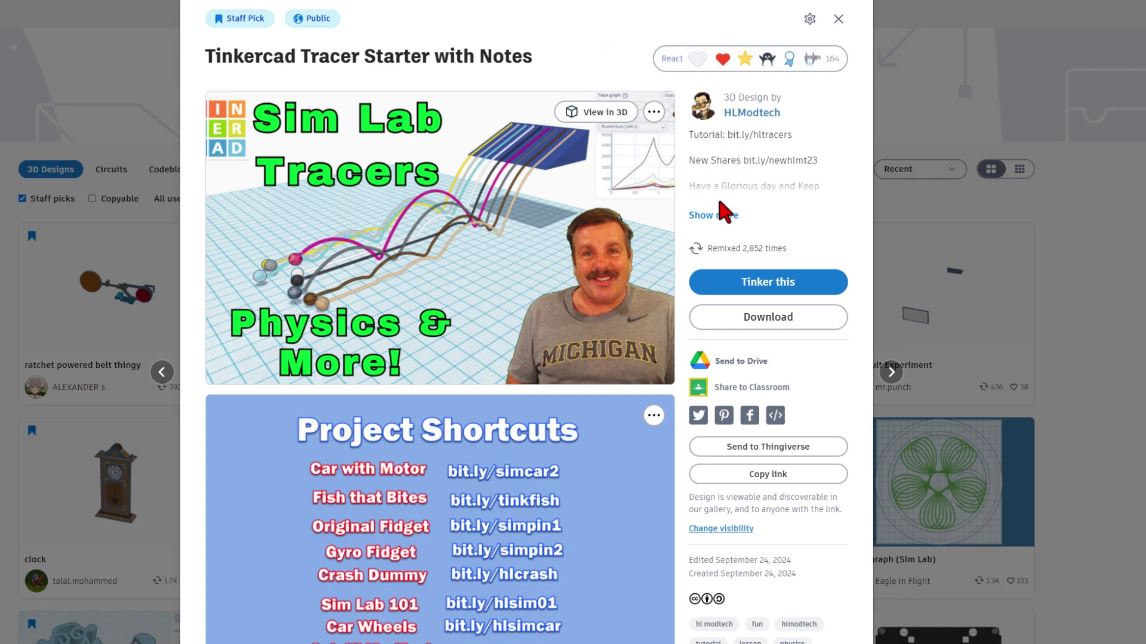
pyautogui.click(725, 213)
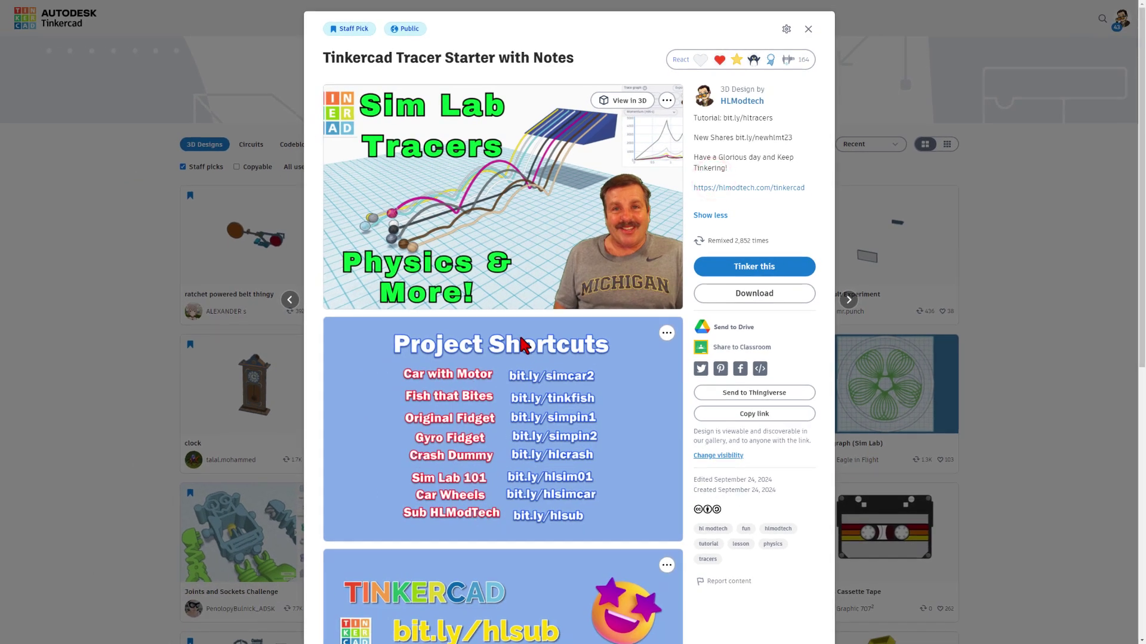
pyautogui.scroll(-4, 520, 344)
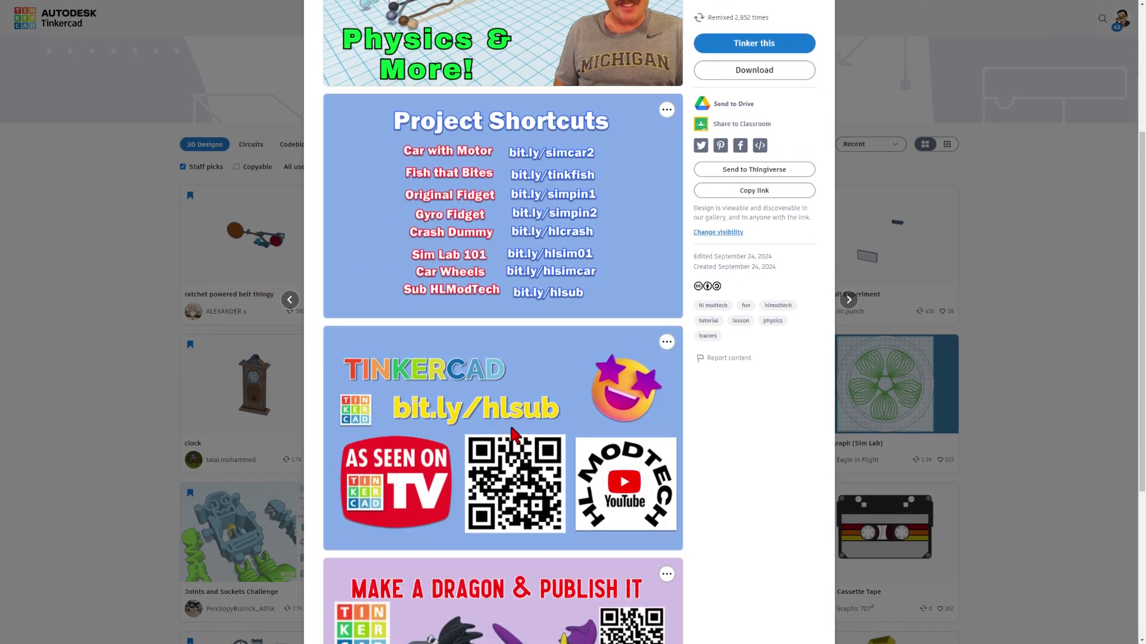
pyautogui.scroll(4, 515, 435)
pyautogui.press('Escape')
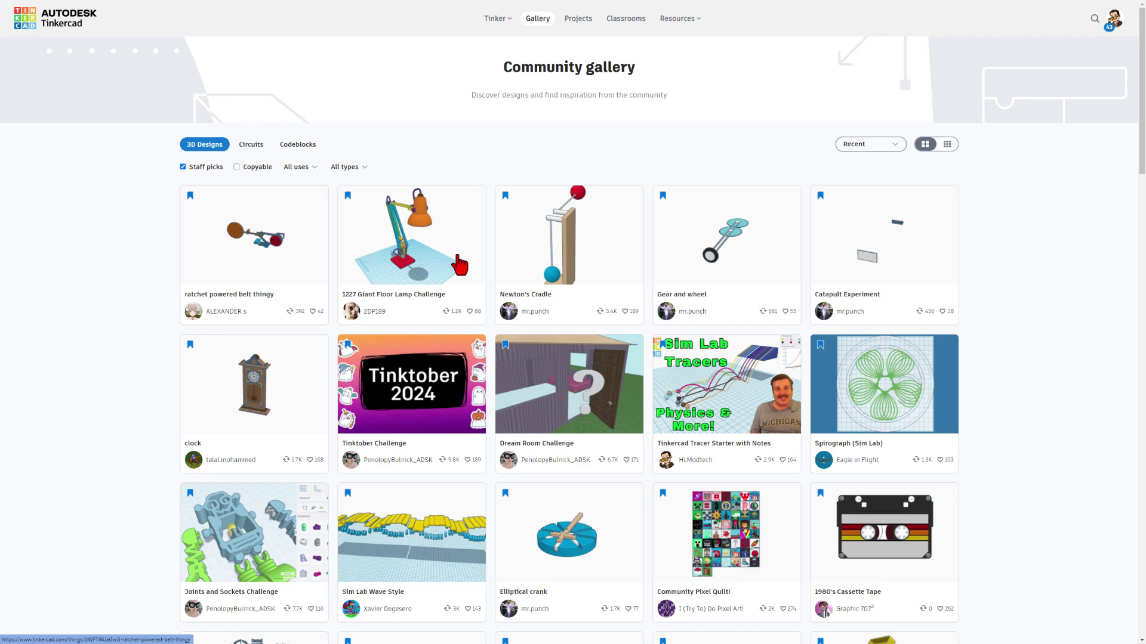
# Show all gallery designs beyond staff picks as small thumbnails and check the pumpkin 2024 challenge page with its reaction choices.
pyautogui.click(183, 167)
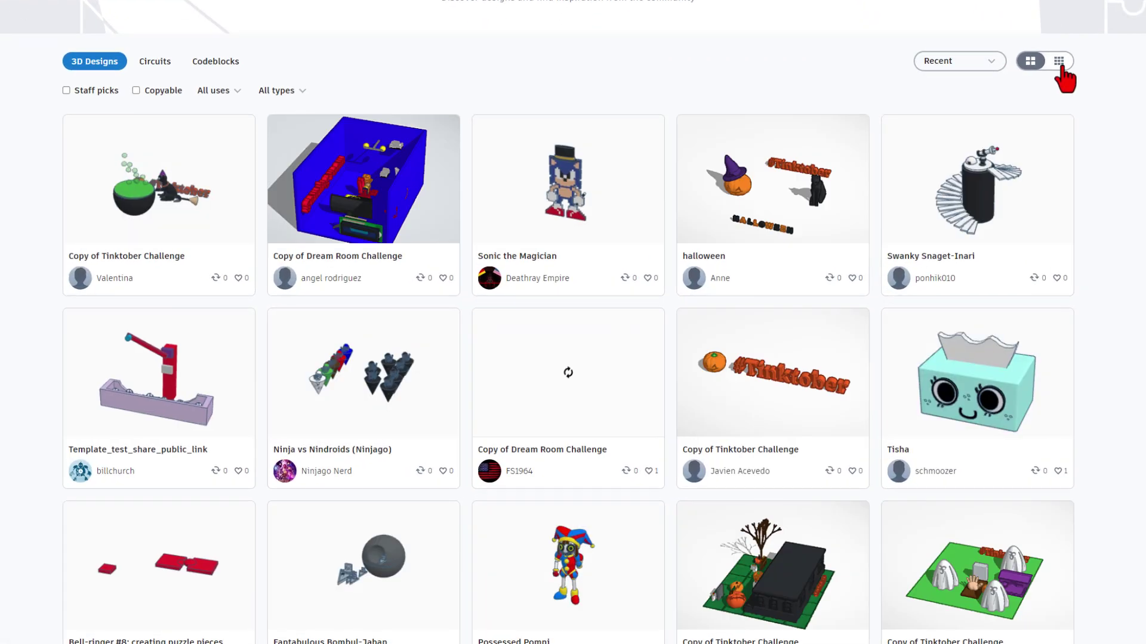
pyautogui.click(1059, 62)
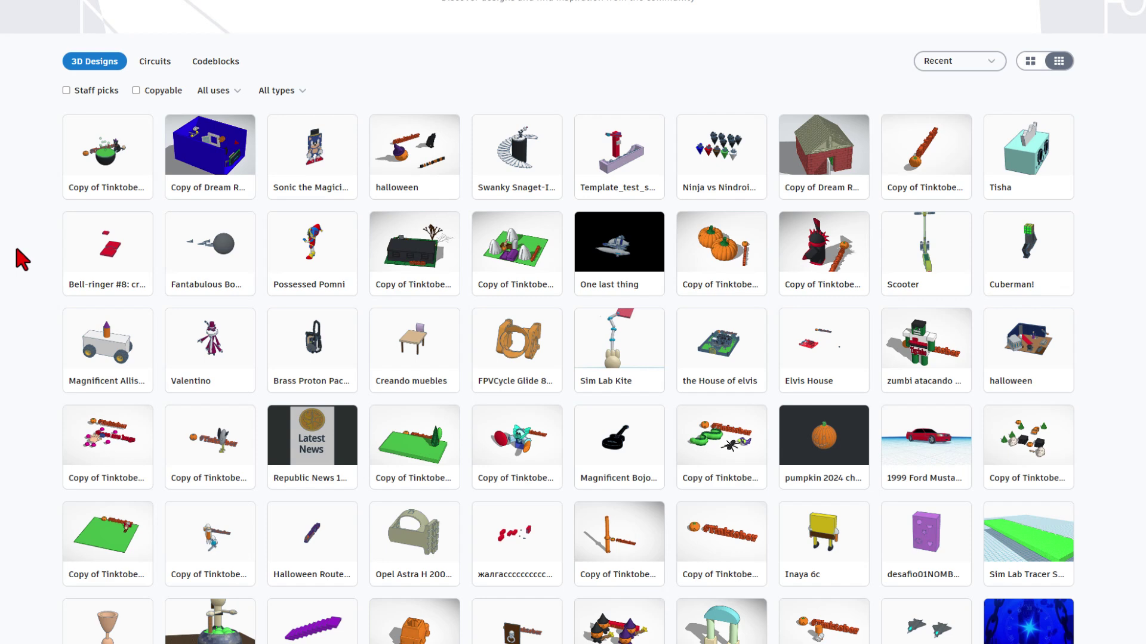
pyautogui.click(829, 440)
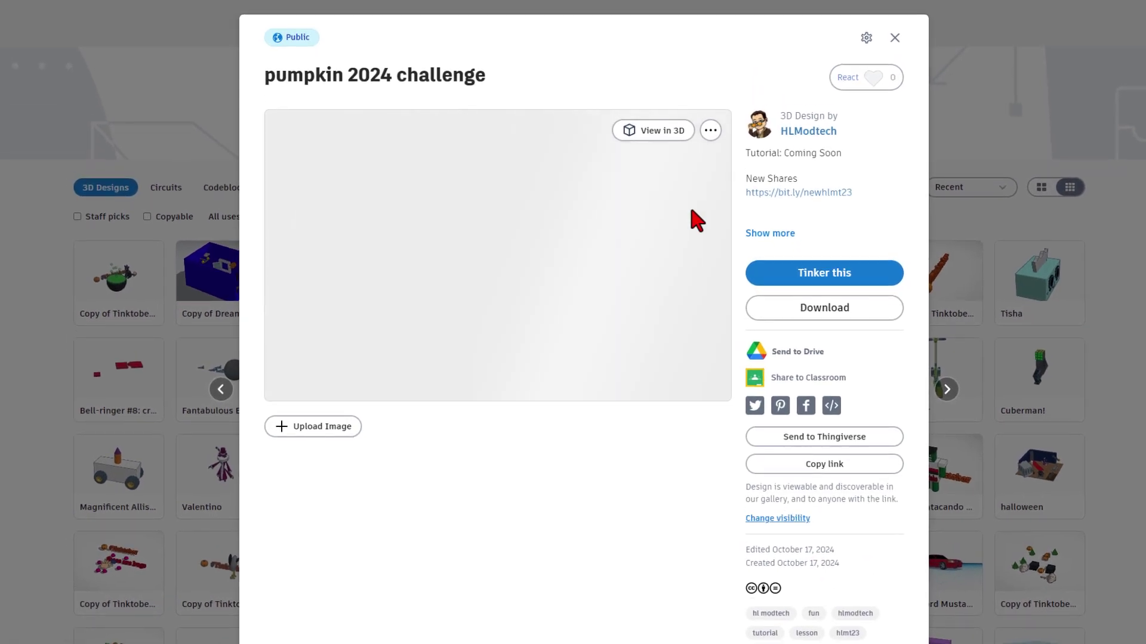
pyautogui.click(861, 77)
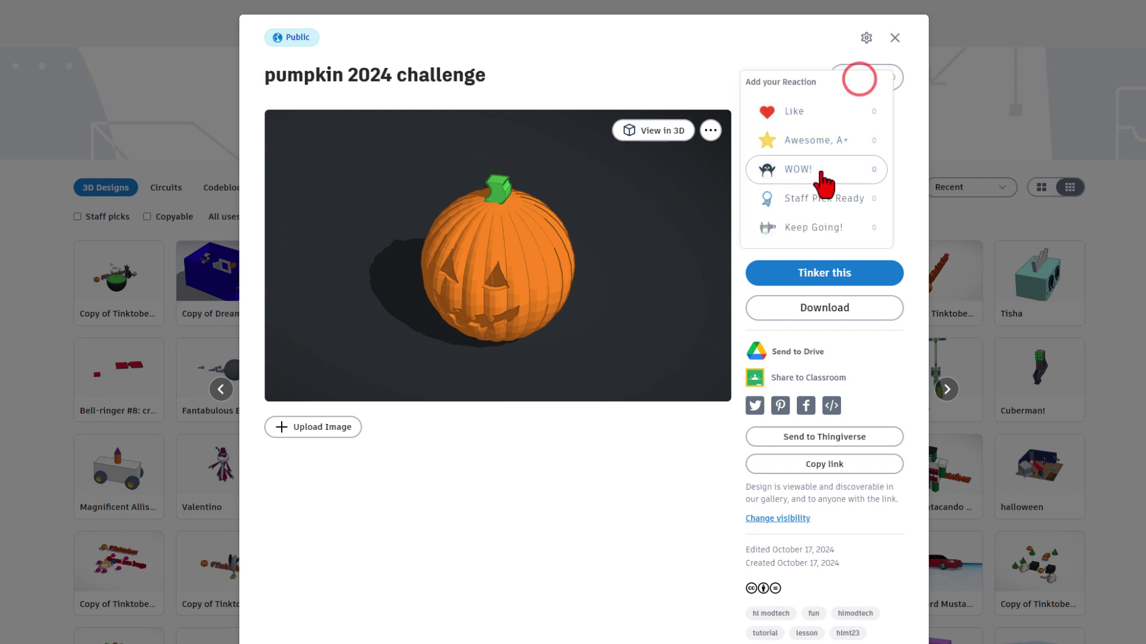
pyautogui.click(691, 67)
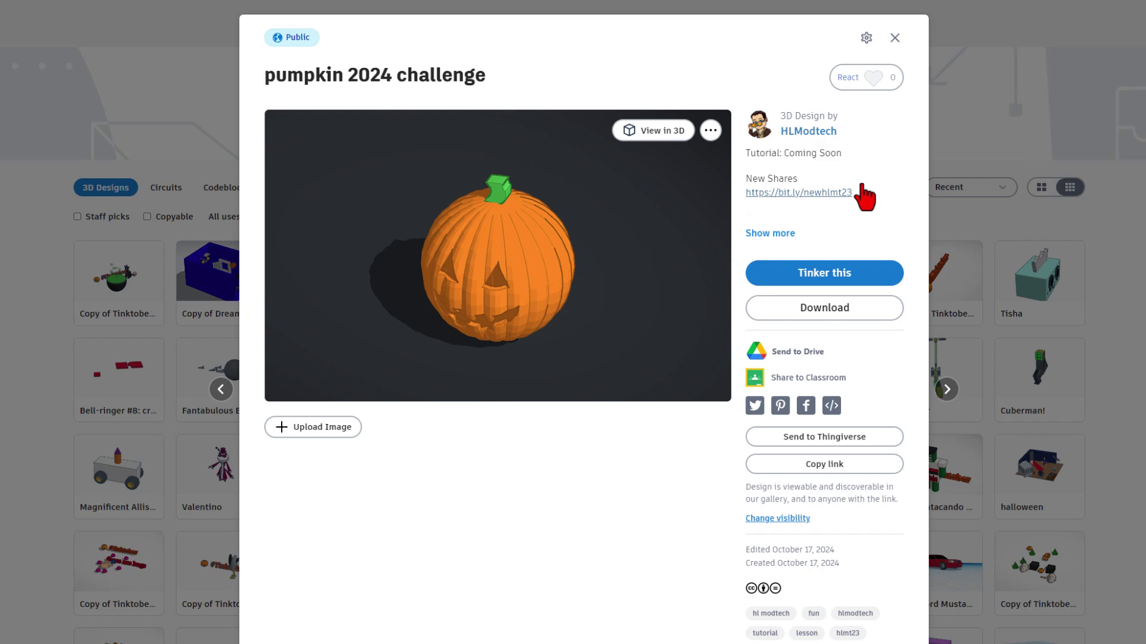
pyautogui.click(965, 125)
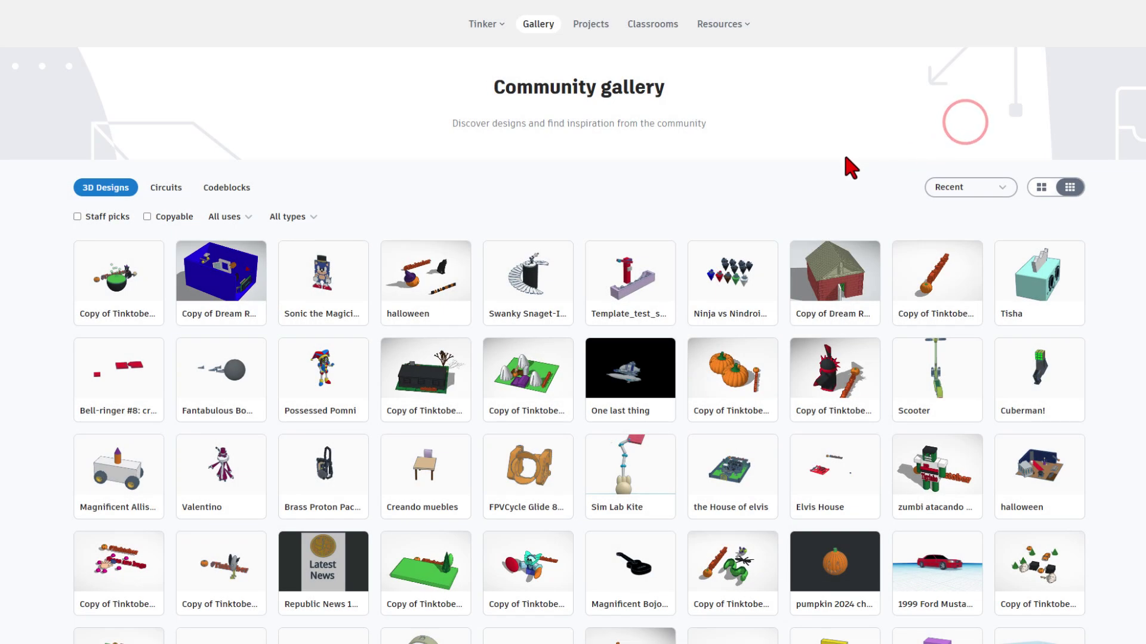
# Give the Sim Lab Kite design a WOW! reaction and close its page.
pyautogui.click(634, 474)
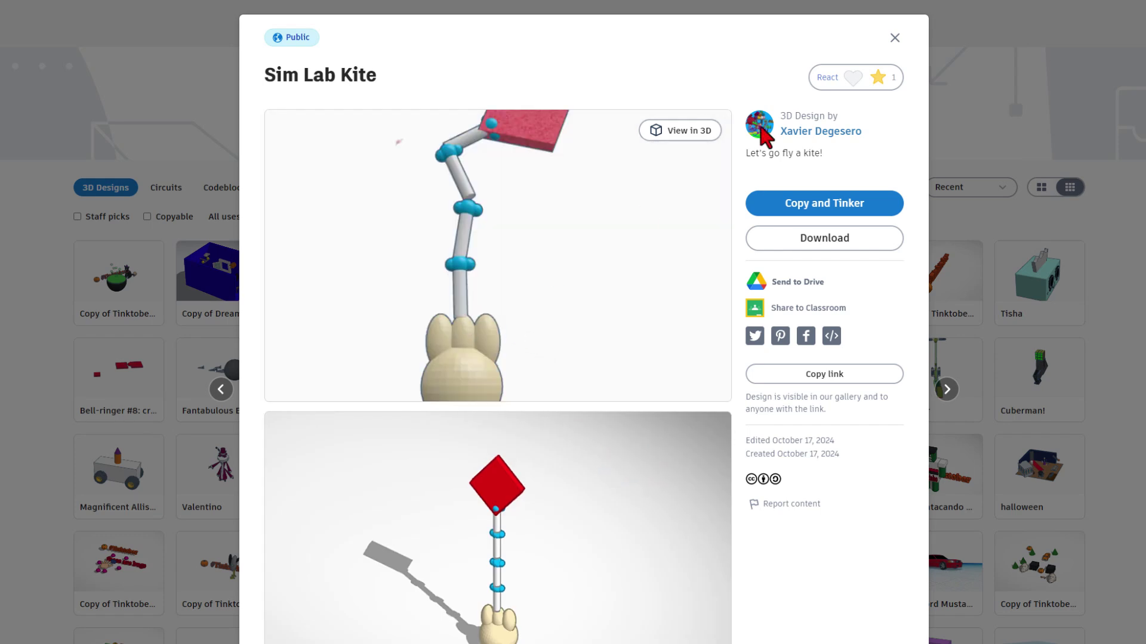
pyautogui.click(872, 74)
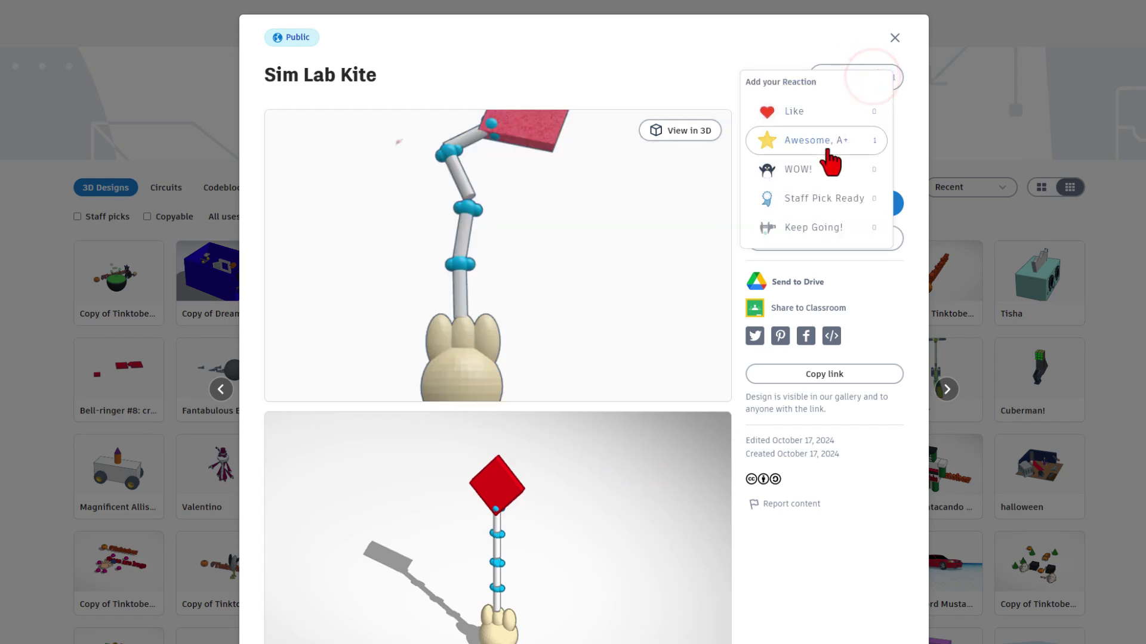
pyautogui.click(811, 174)
pyautogui.press('Escape')
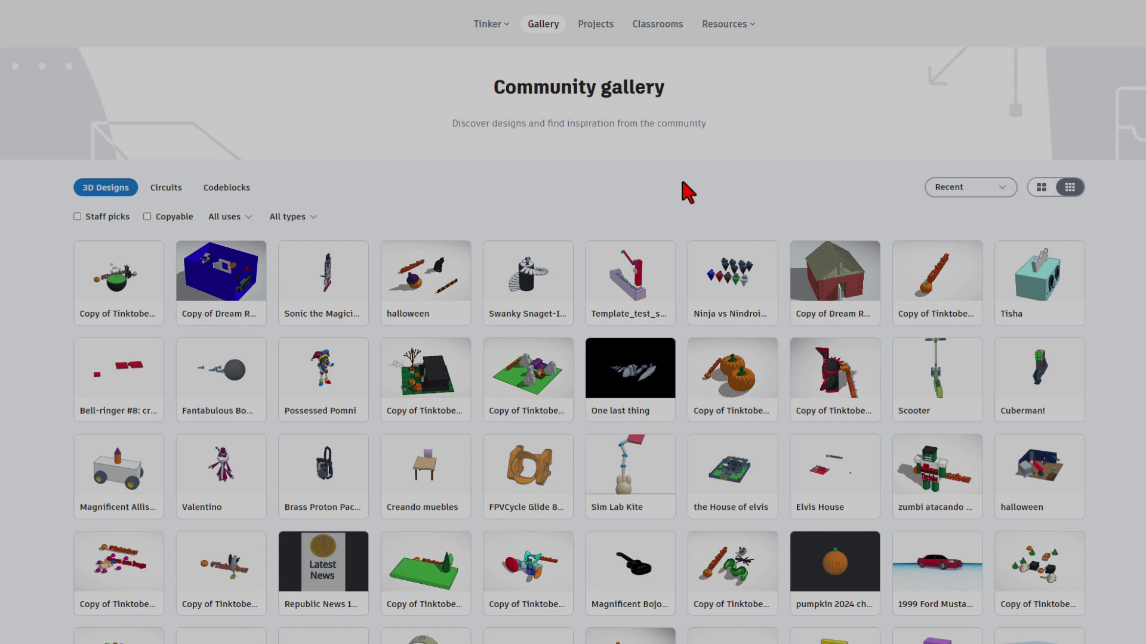
# Give the Copy of Tinktober Challenge design with the dark building an Awesome, A+ reaction and close its page.
pyautogui.scroll(-2, 418, 232)
pyautogui.click(423, 234)
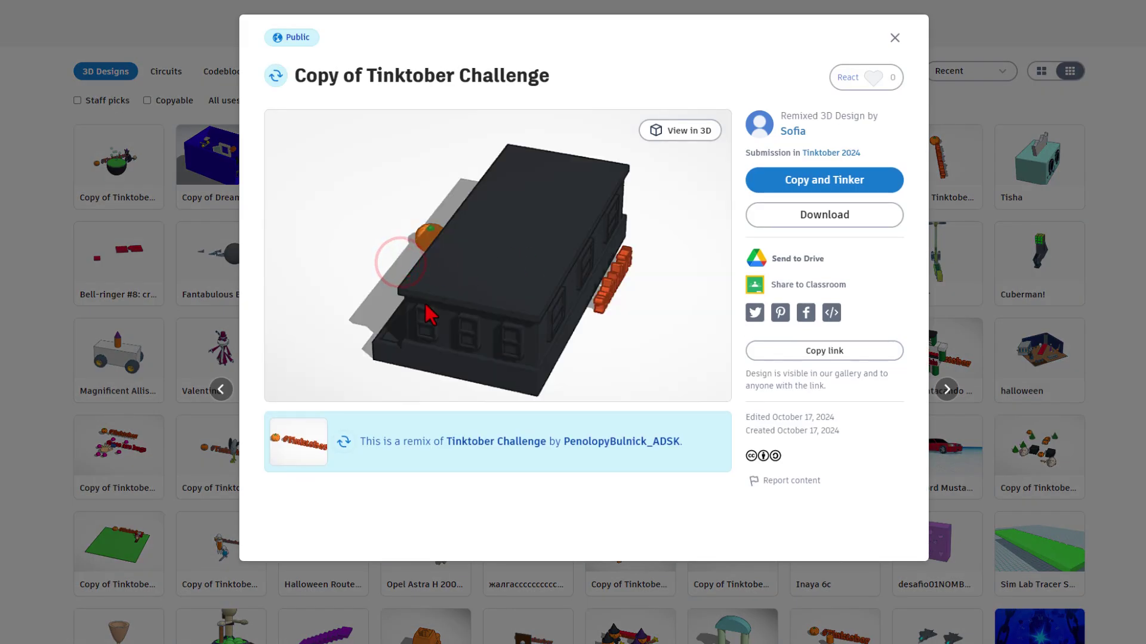
pyautogui.click(877, 77)
pyautogui.click(834, 148)
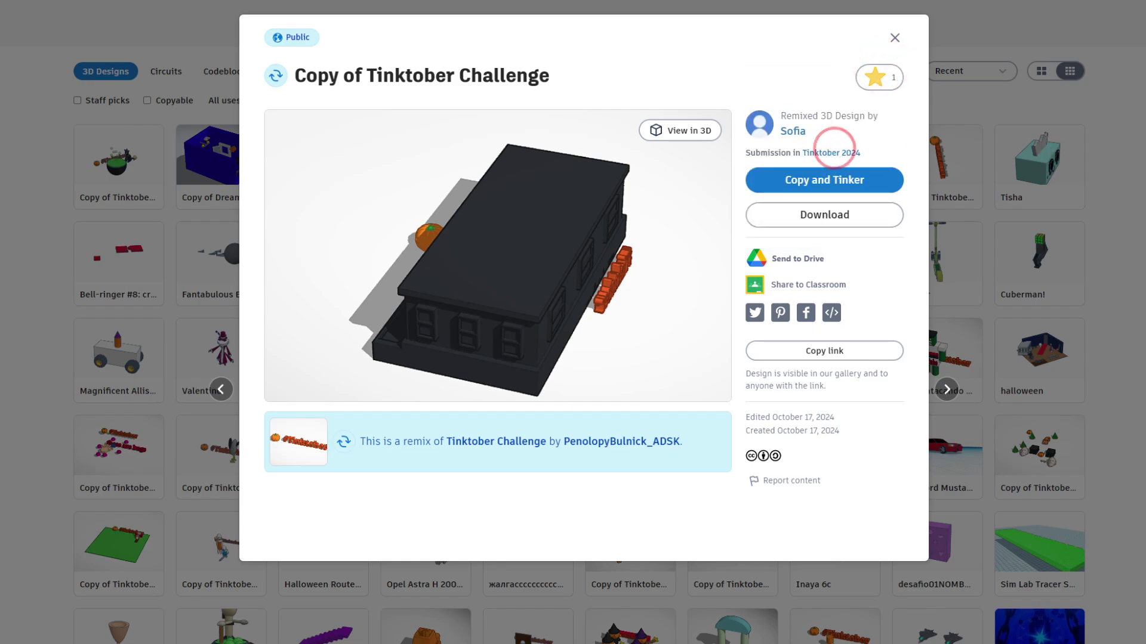
pyautogui.click(1137, 170)
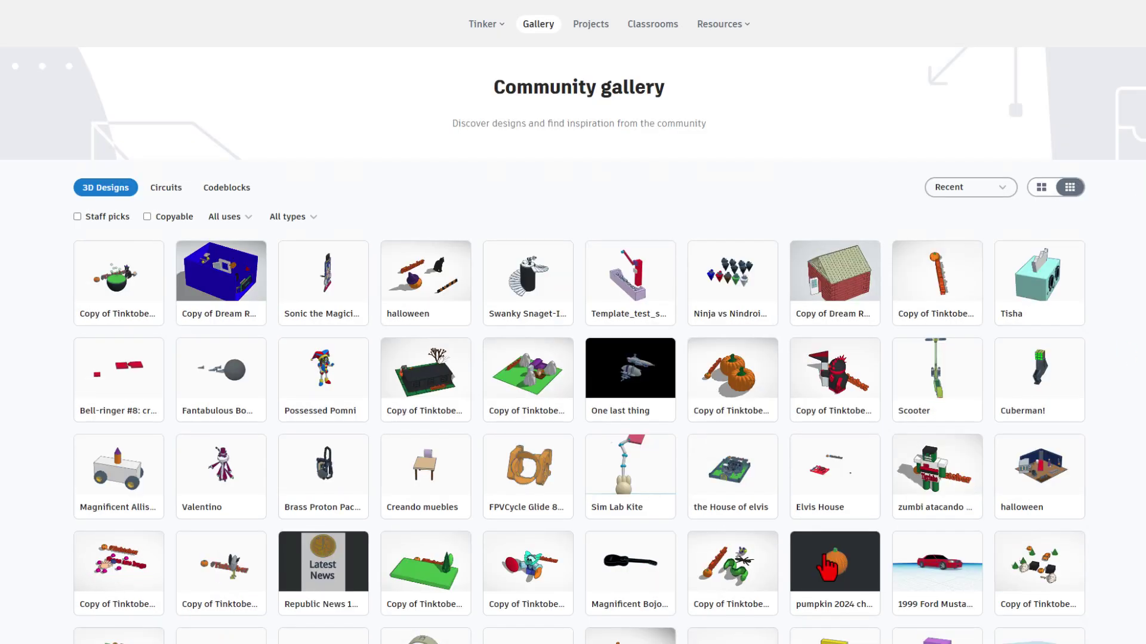
pyautogui.click(833, 564)
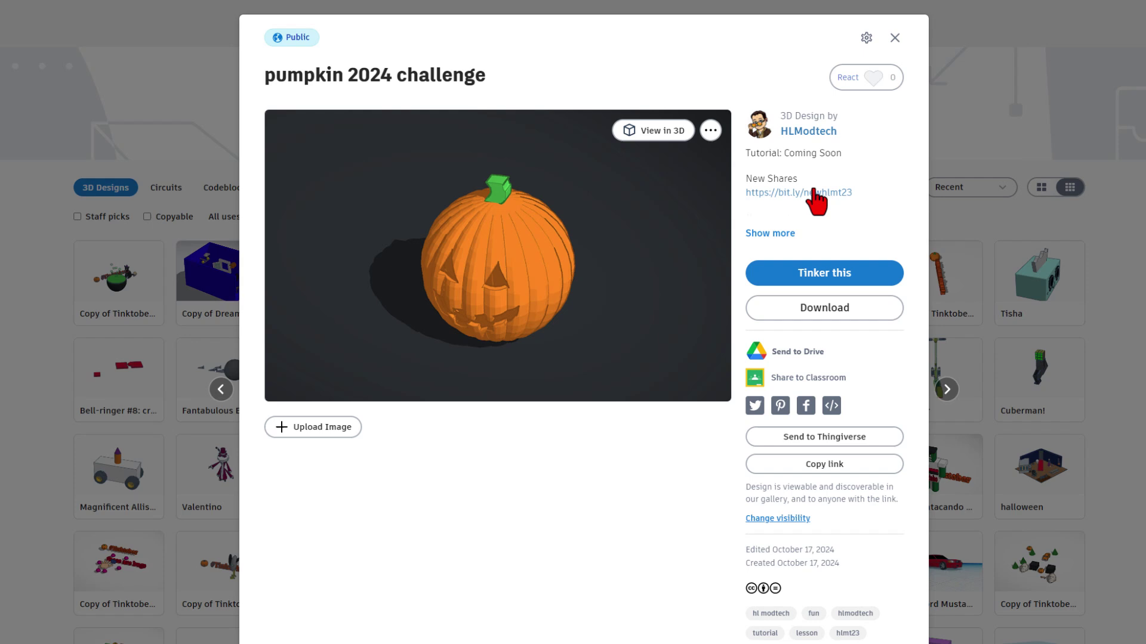
pyautogui.click(823, 193)
pyautogui.click(828, 193)
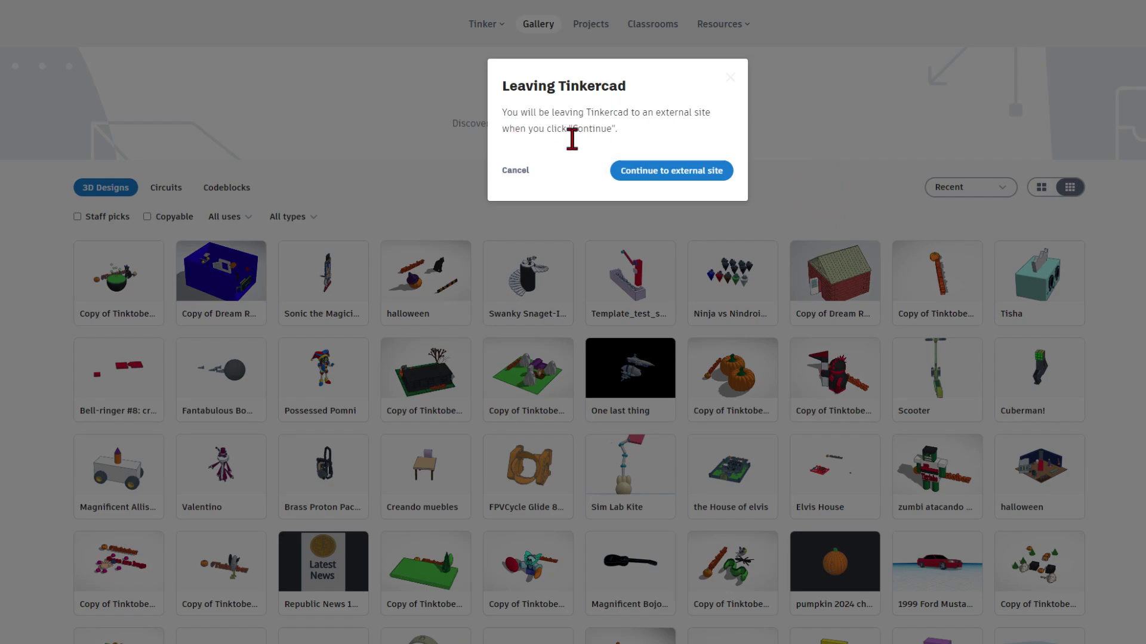
pyautogui.click(506, 172)
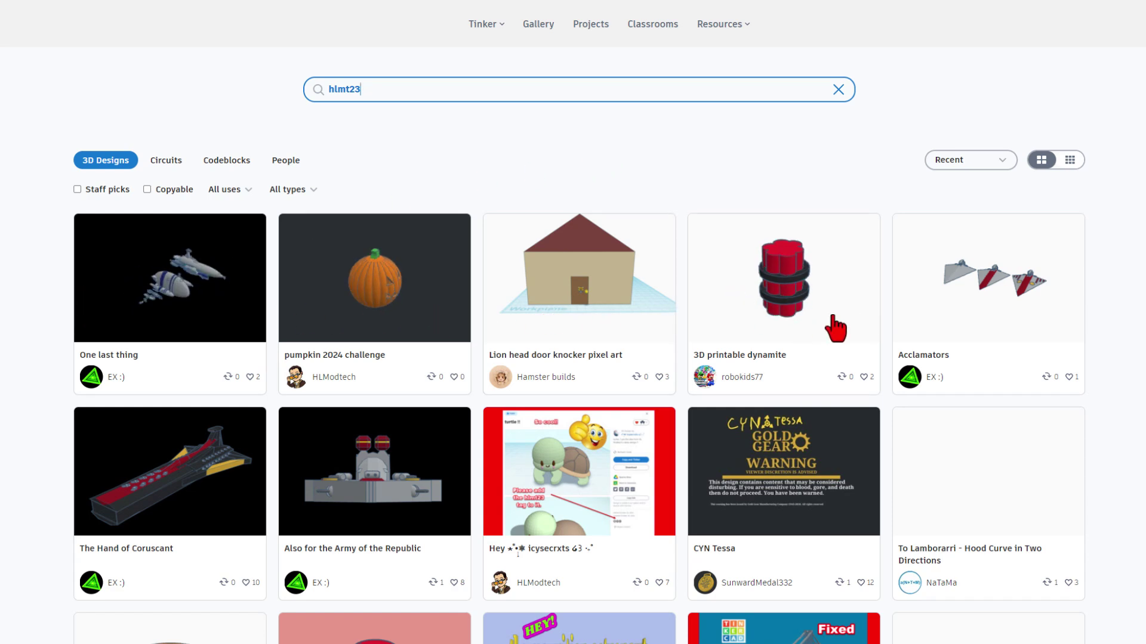
# Give the 3D printable dynamite design an Awesome, A+ reaction and close its page.
pyautogui.click(790, 322)
pyautogui.click(852, 74)
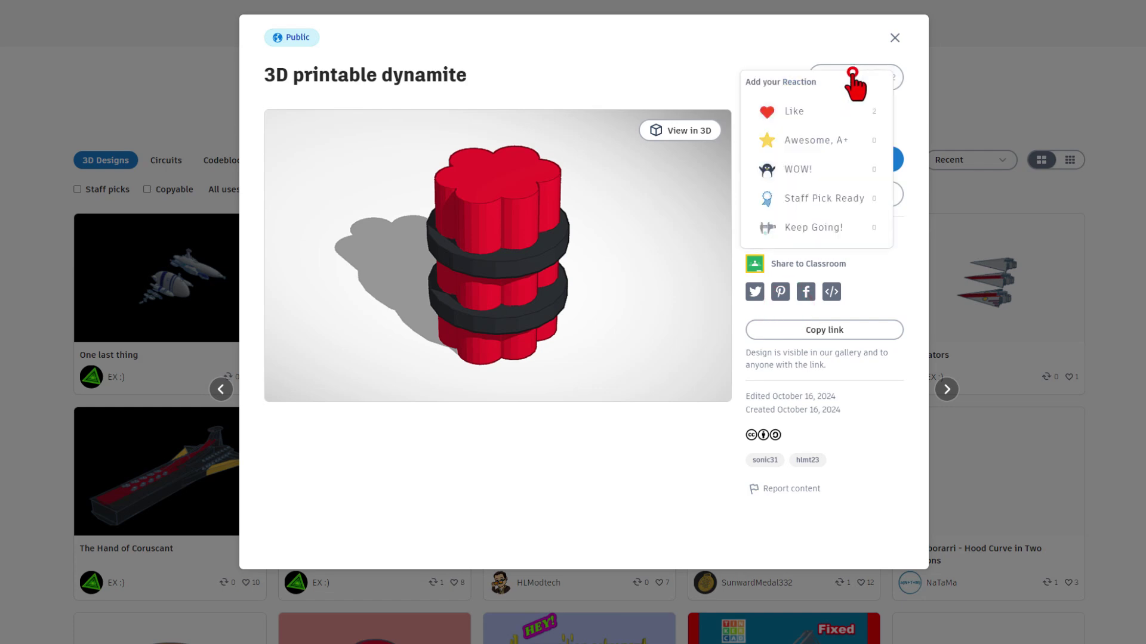
pyautogui.click(839, 141)
pyautogui.click(1025, 103)
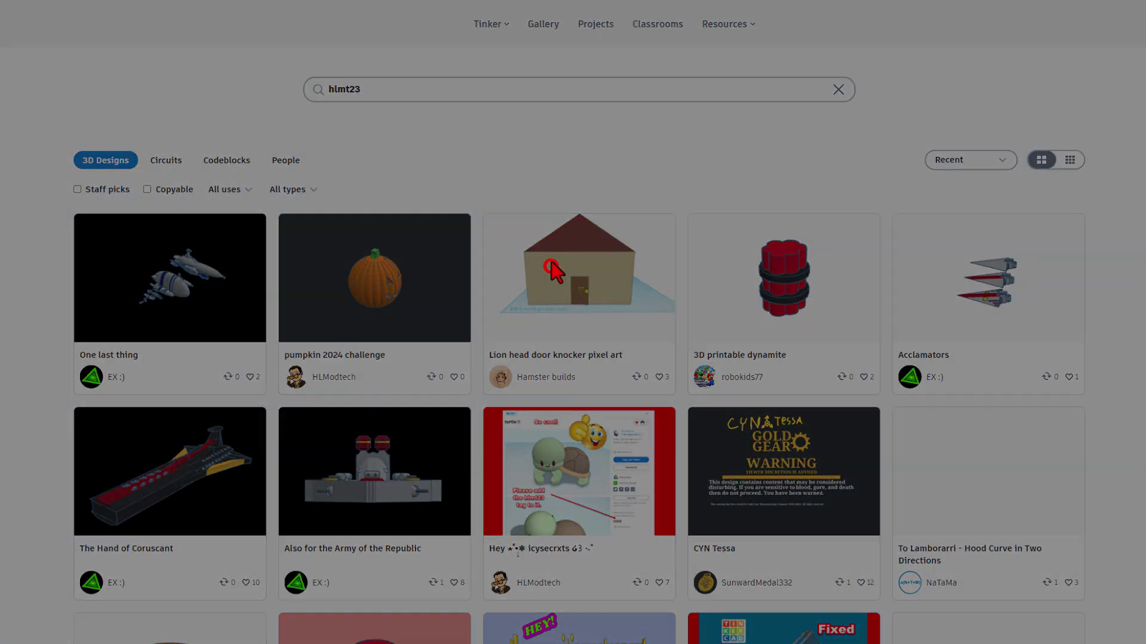
# View the Lion head door knocker pixel art design and the turtle message design requesting the hlmt23 tag.
pyautogui.click(552, 272)
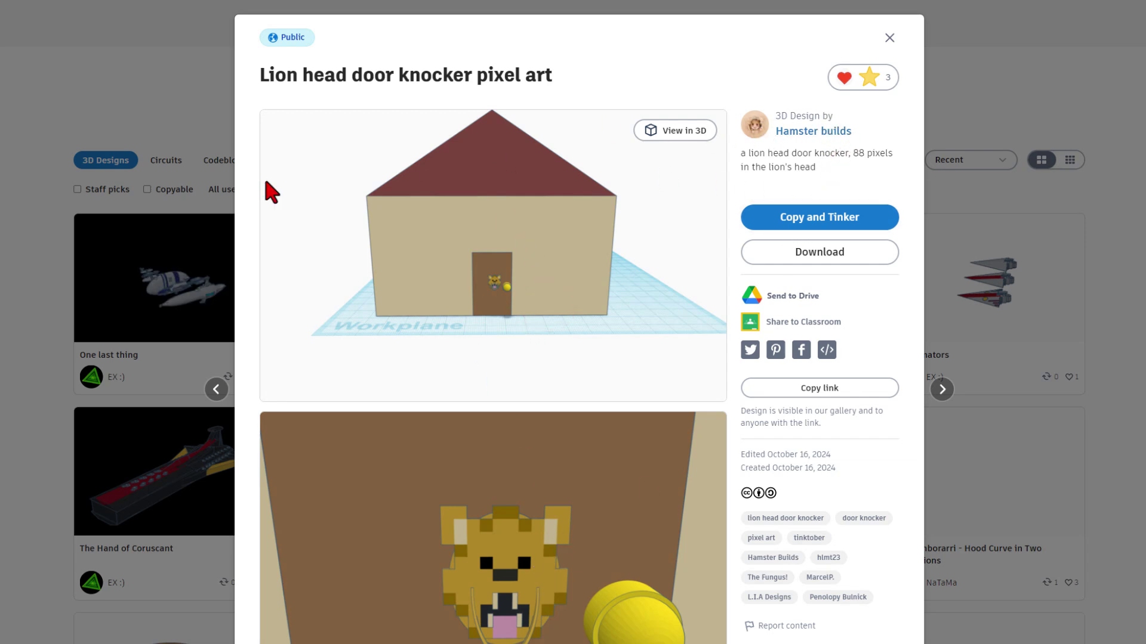
pyautogui.click(160, 97)
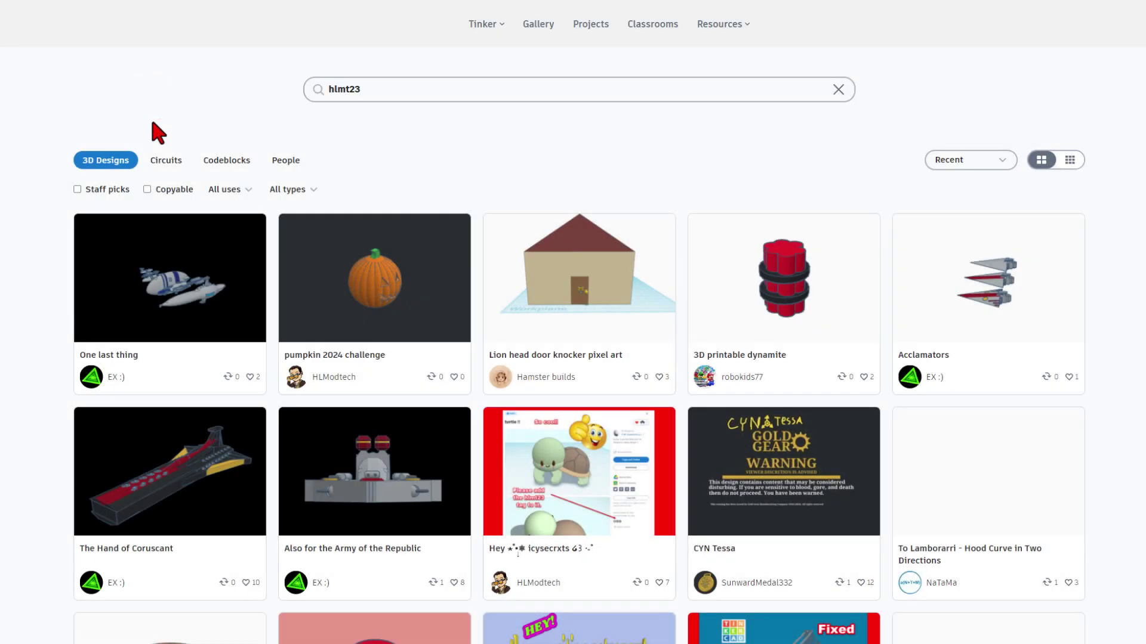
pyautogui.scroll(-3, 153, 117)
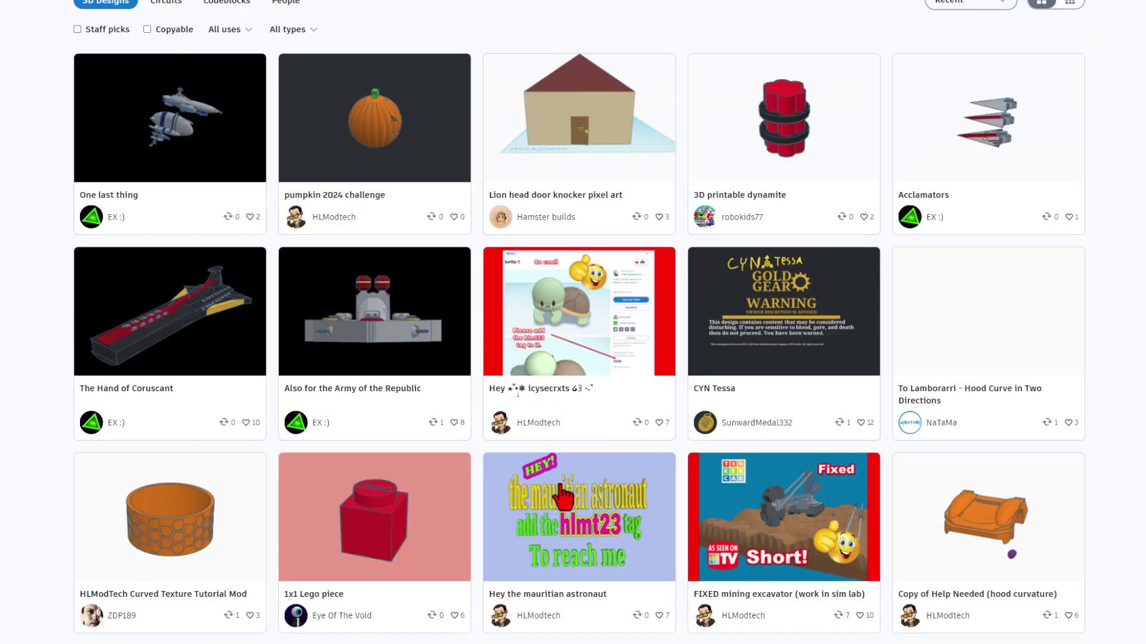
pyautogui.click(582, 332)
pyautogui.scroll(2, 504, 497)
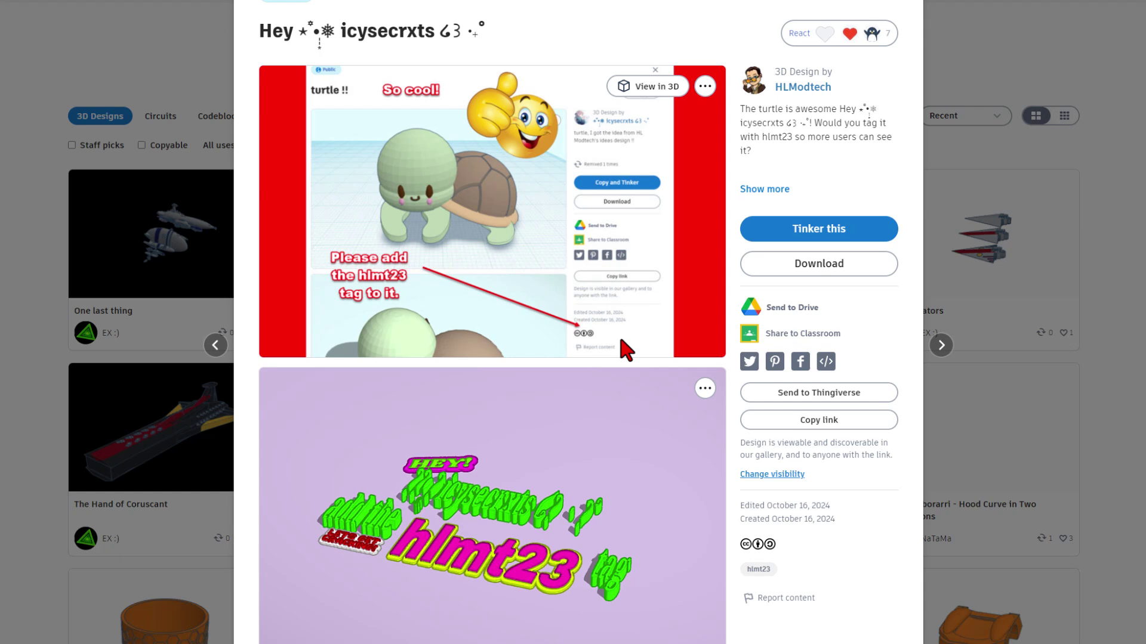
pyautogui.click(1120, 253)
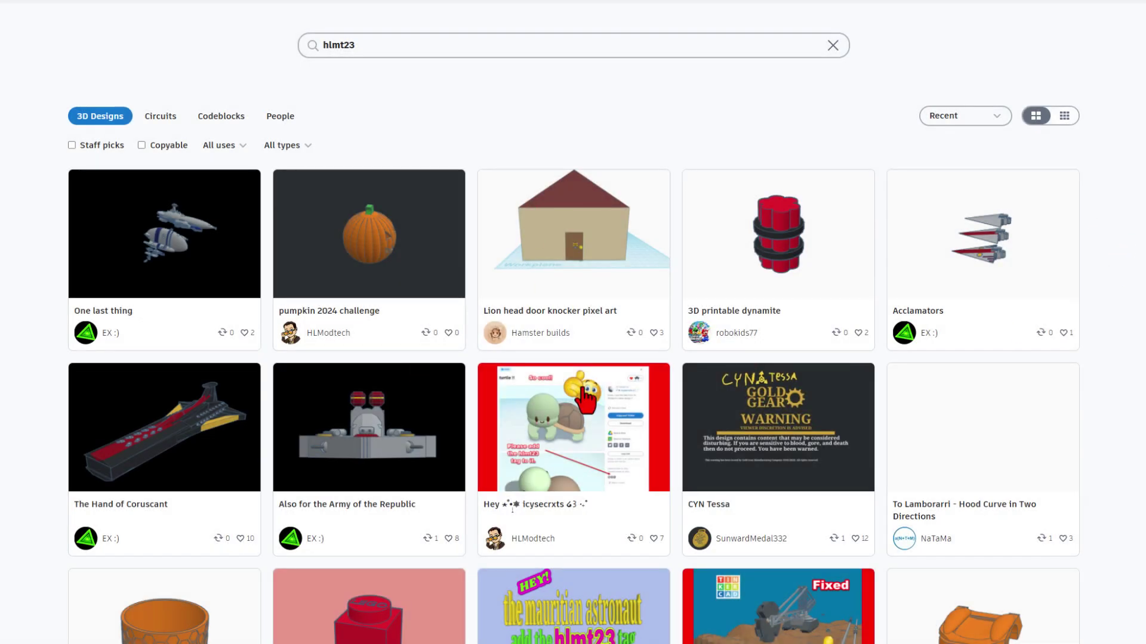
# Open the CYN Tessa design from the hlmt23 results and give it an Awesome, A+ reaction.
pyautogui.click(803, 409)
pyautogui.click(863, 24)
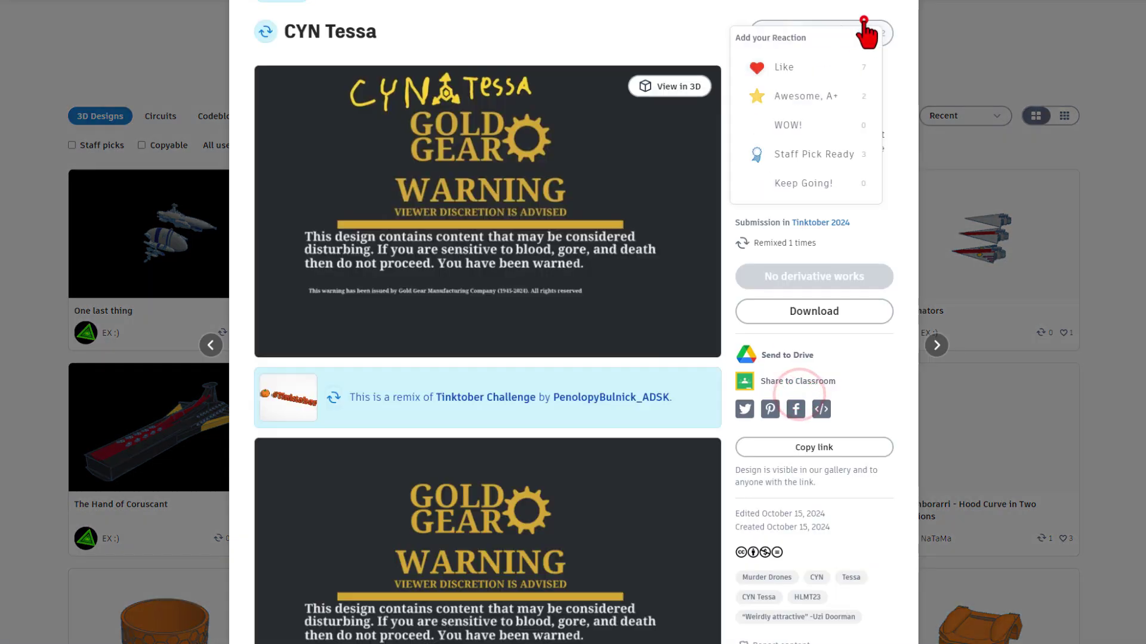
pyautogui.click(805, 98)
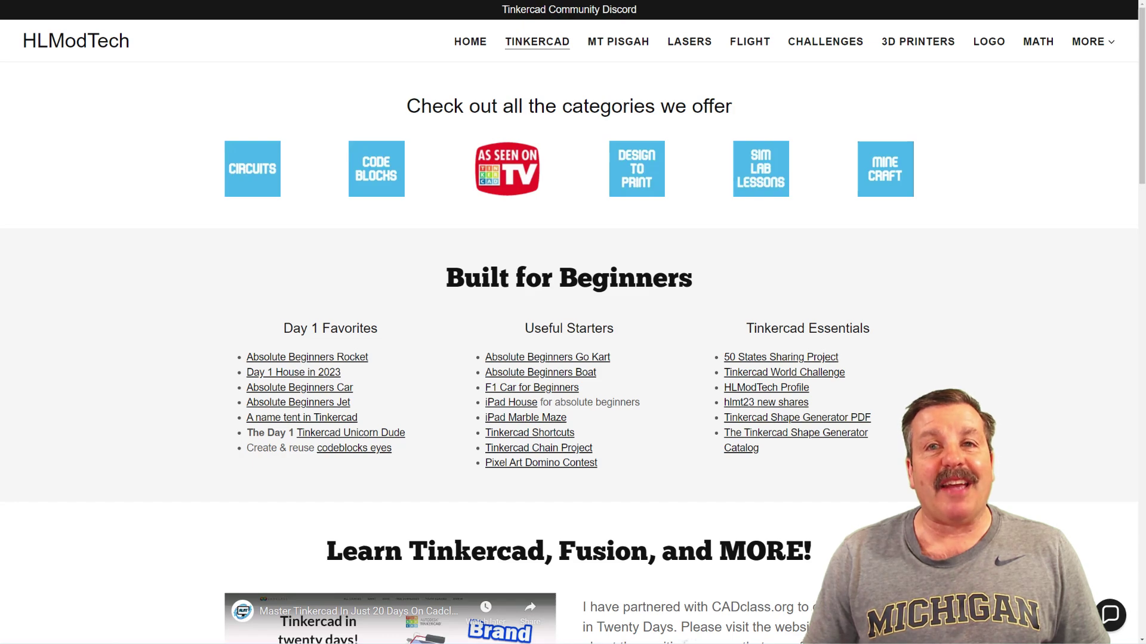
# Review the Learn Tinkercad, Fusion, and MORE section on the HLModTech website's Tinkercad page and view the Contact Us chat.
pyautogui.scroll(-2, 922, 508)
pyautogui.scroll(-2, 921, 502)
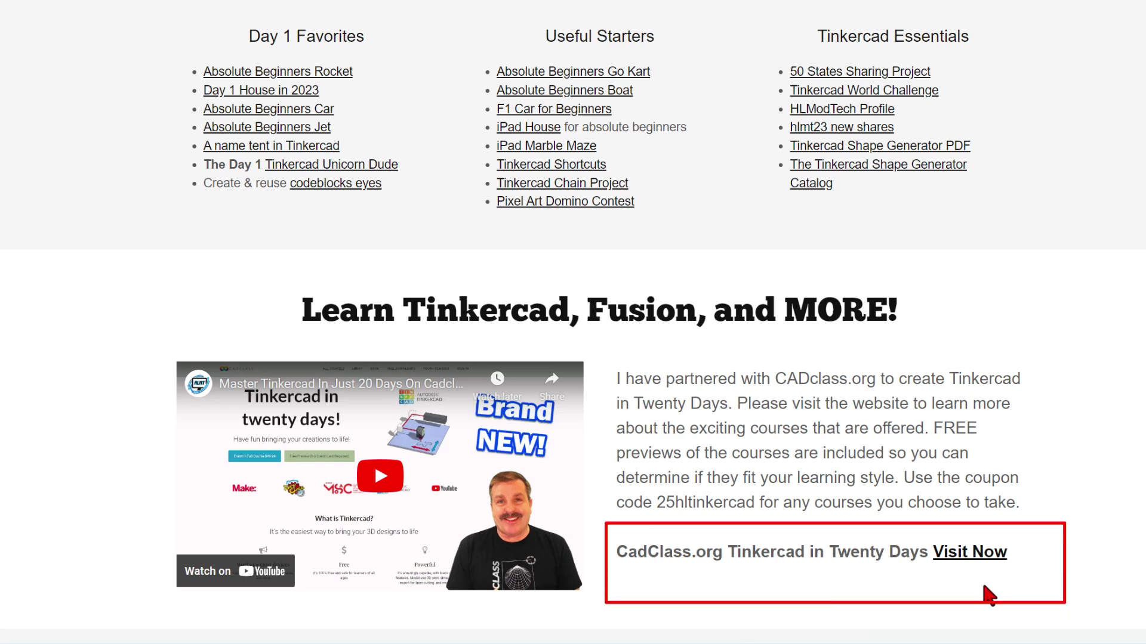
pyautogui.scroll(5, 981, 590)
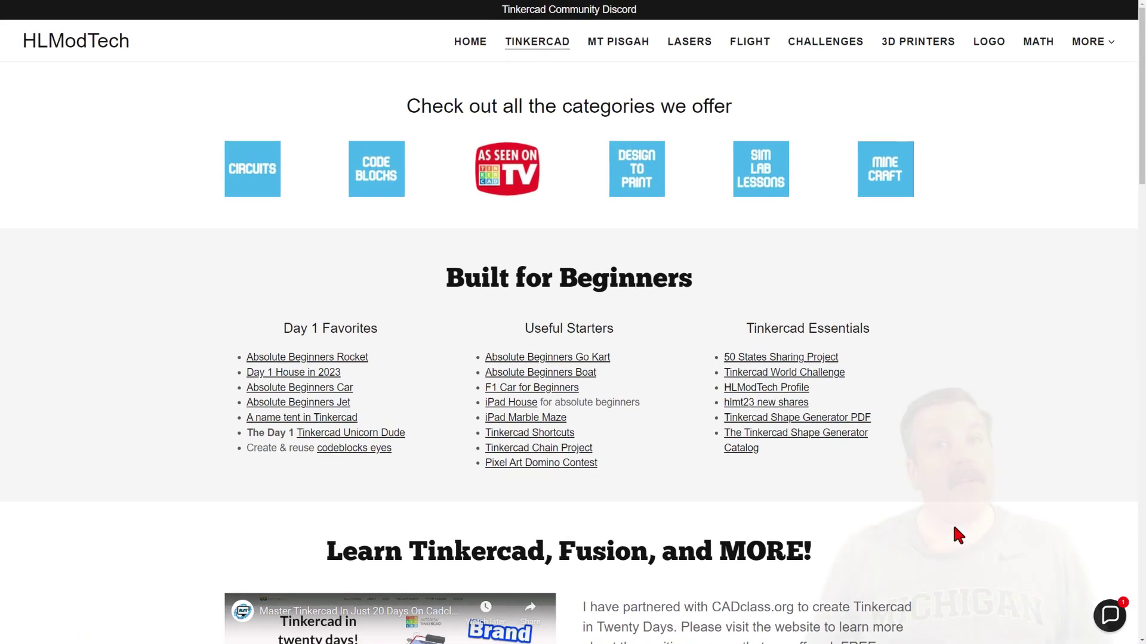
pyautogui.click(1109, 616)
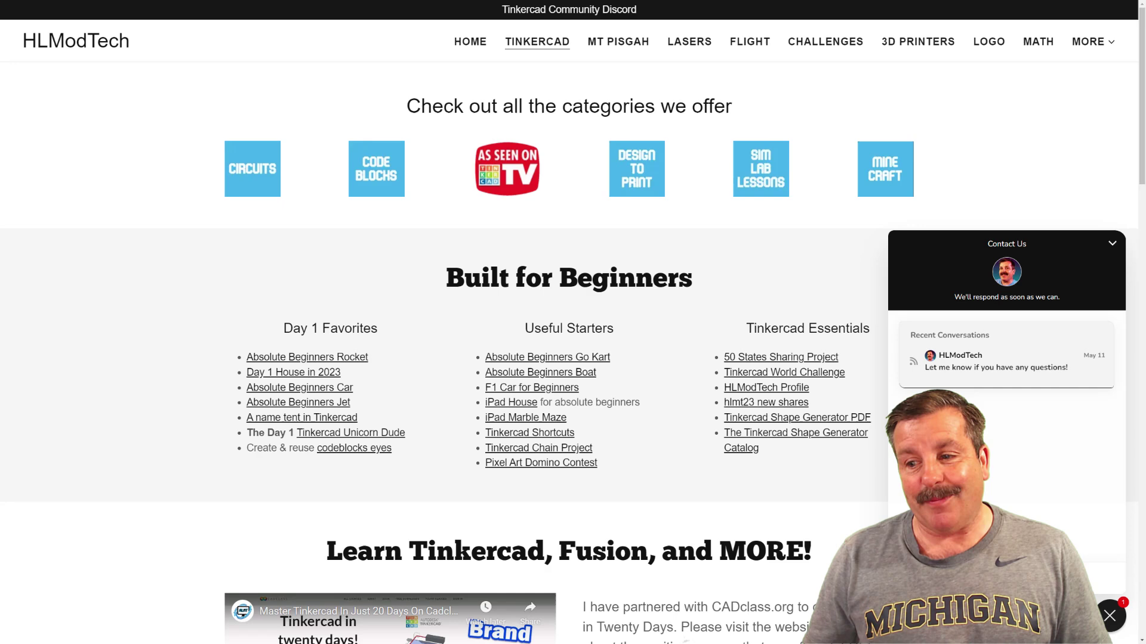
pyautogui.press('F11')
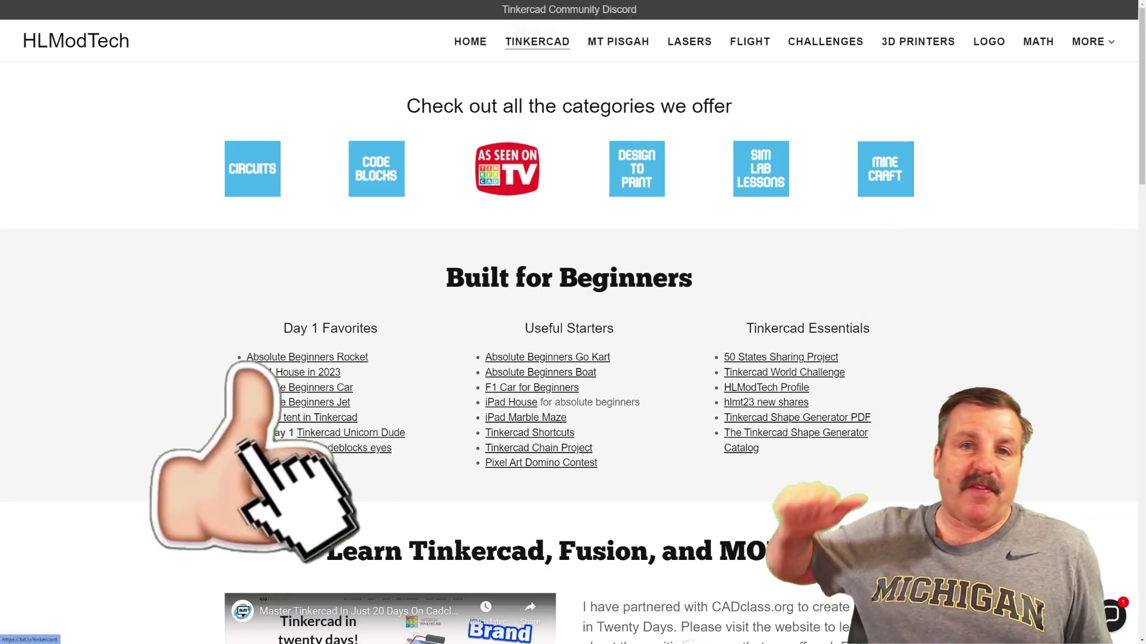